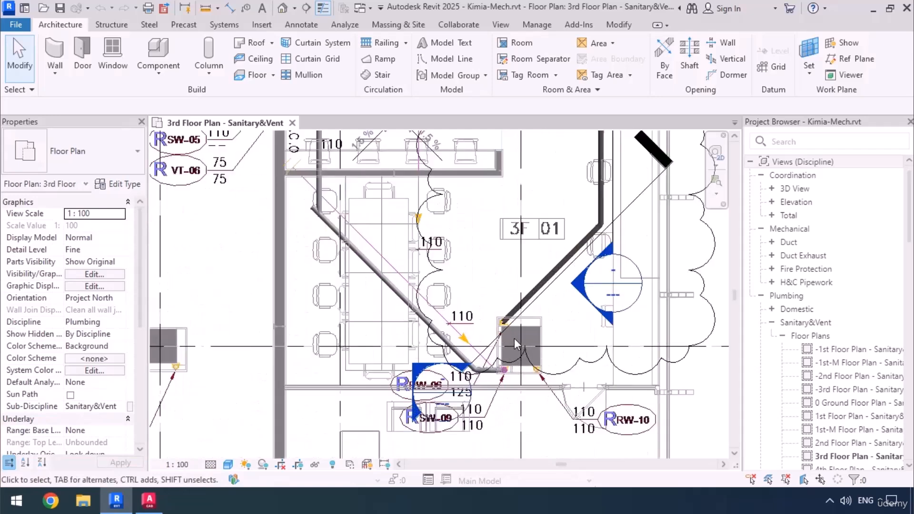
Step: Switch to the riser diagram in AutoCAD and examine riser RW-01 from its roof drain down to its connection tag
middle_click_drag(496, 357, 552, 346)
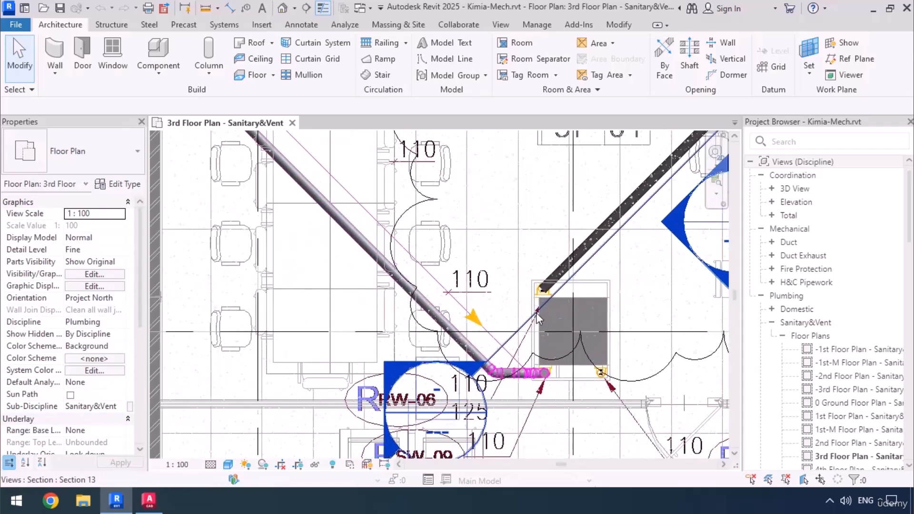
scroll(536, 312, "down", 2)
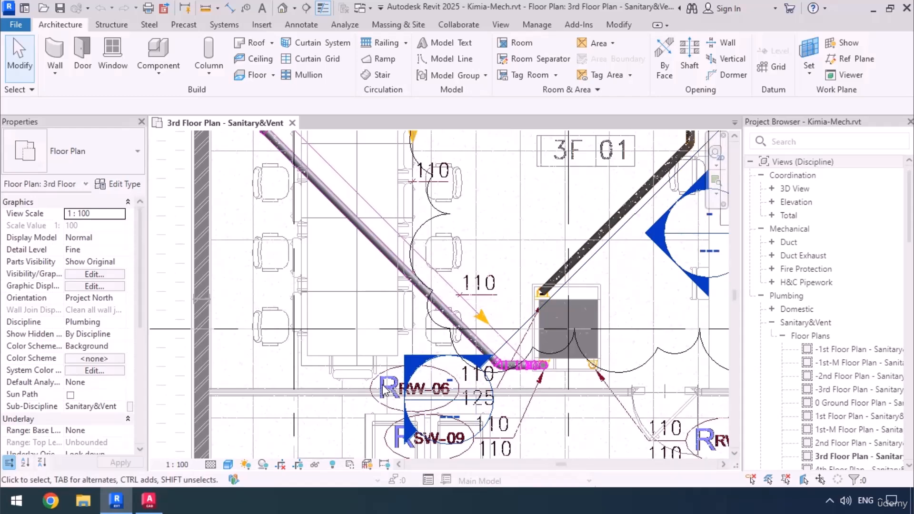
left_click(149, 500)
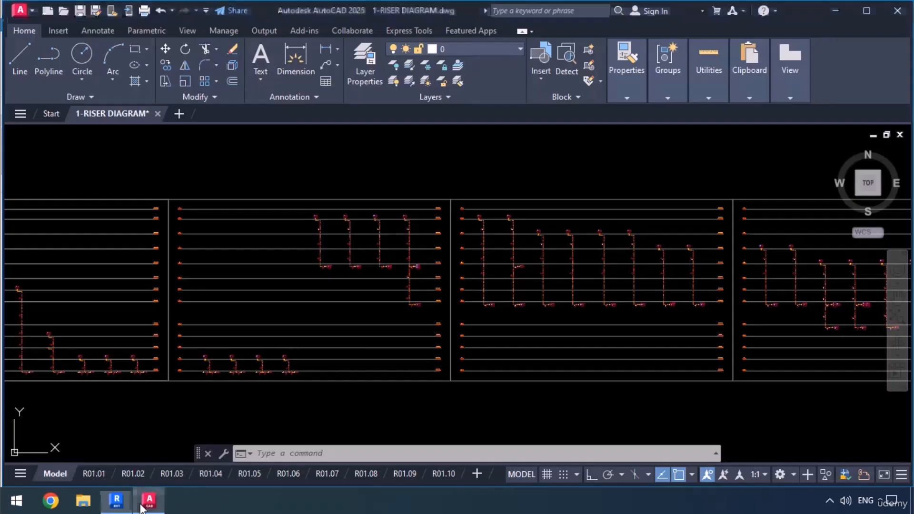
scroll(310, 210, "up", 8)
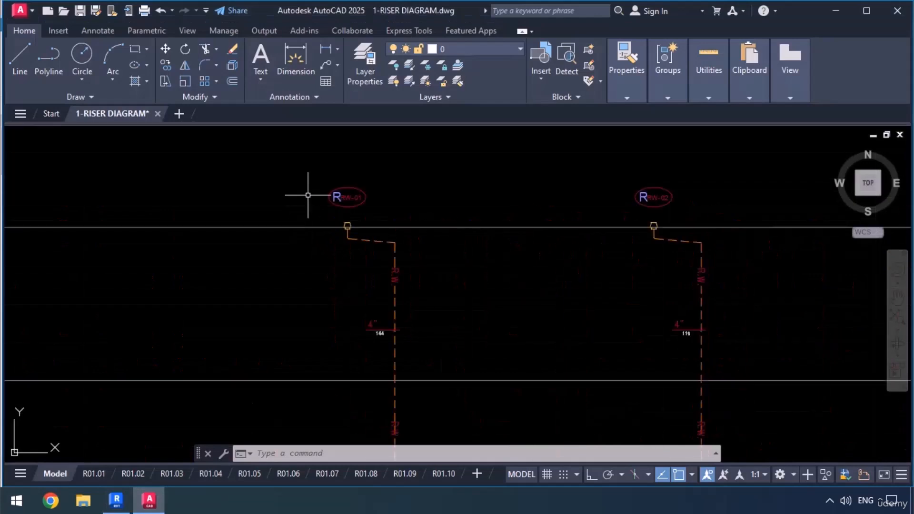
scroll(340, 193, "down", 4)
scroll(340, 194, "down", 2)
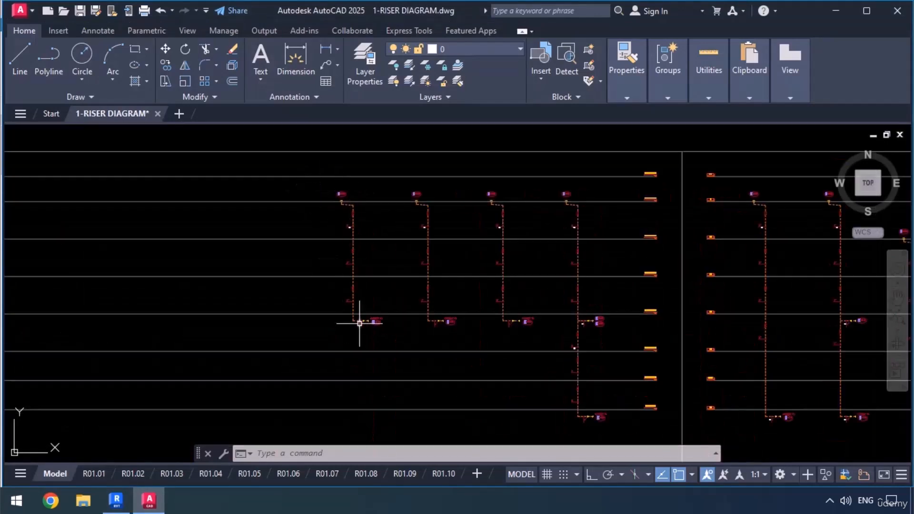
scroll(360, 323, "up", 6)
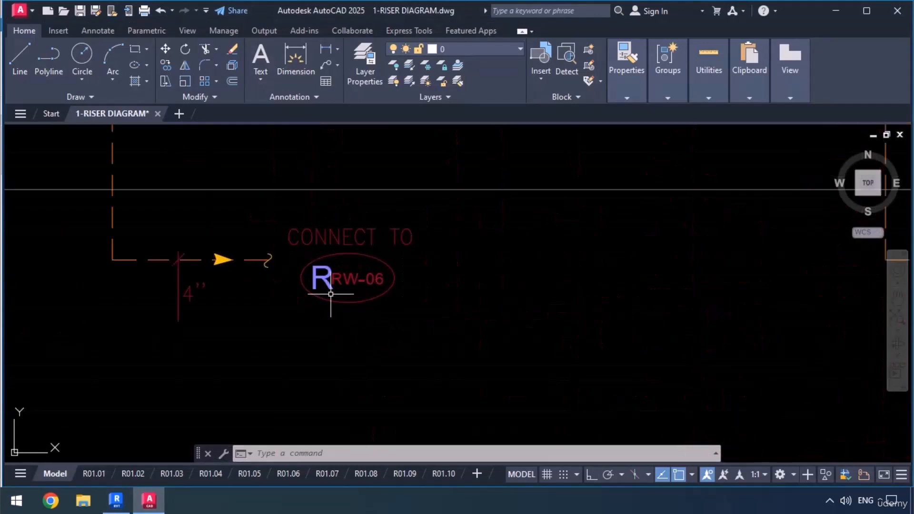
scroll(330, 294, "down", 7)
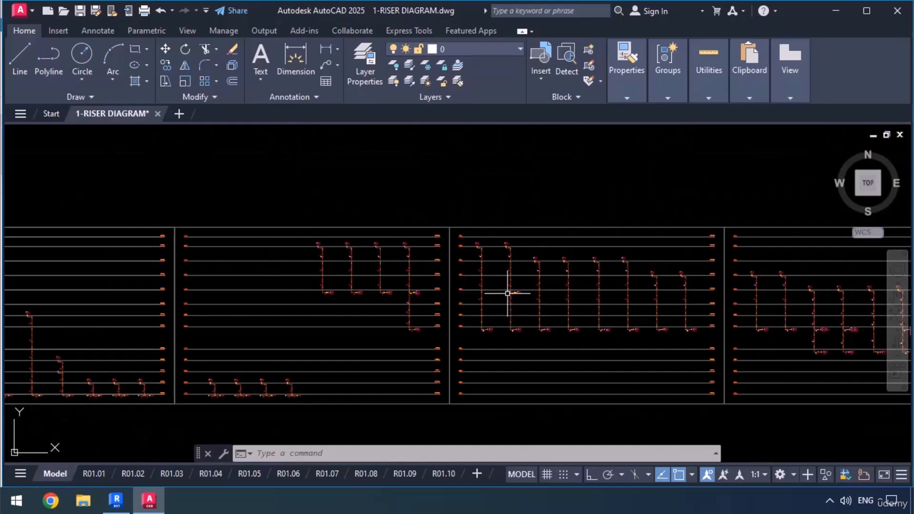
Step: Examine riser RW-06 in the diagram, including its top, pipe sizes, the RW-01 branch and the connection at its base
scroll(508, 294, "up", 7)
scroll(492, 270, "down", 1)
scroll(359, 216, "up", 1)
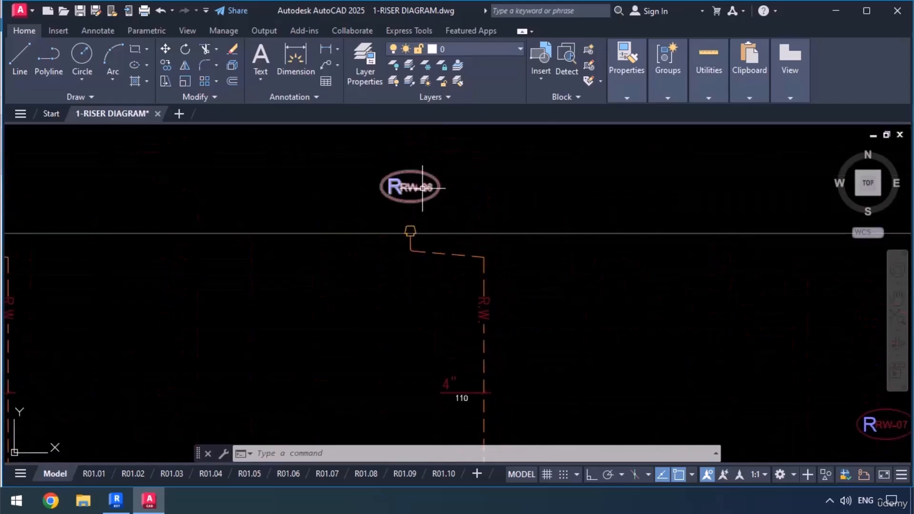
scroll(422, 187, "down", 5)
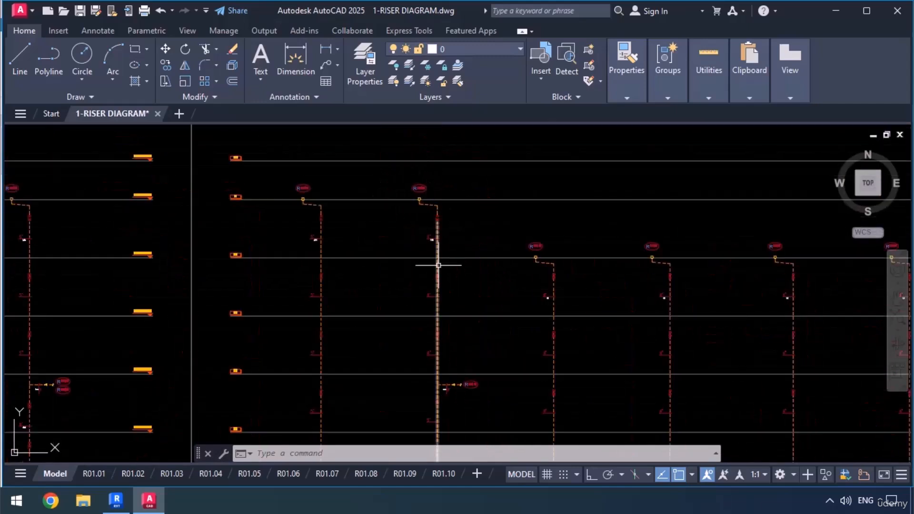
scroll(439, 374, "up", 6)
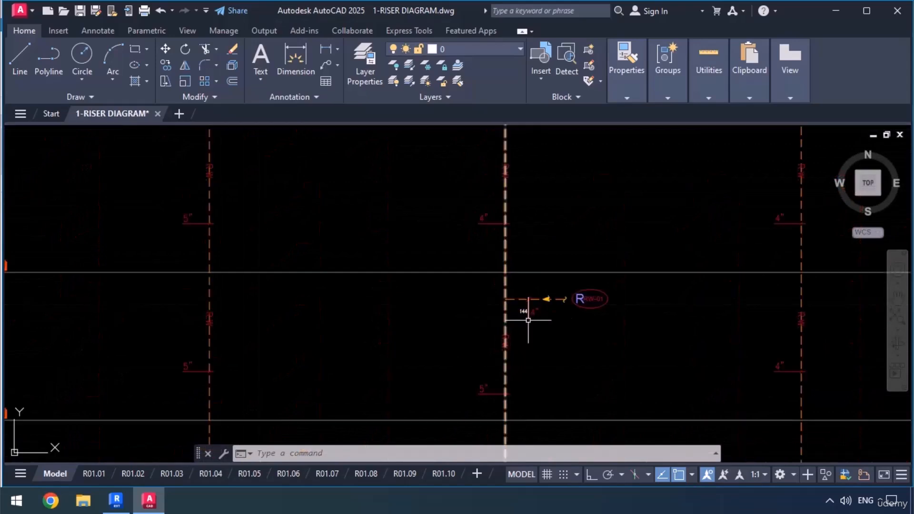
scroll(510, 249, "down", 5)
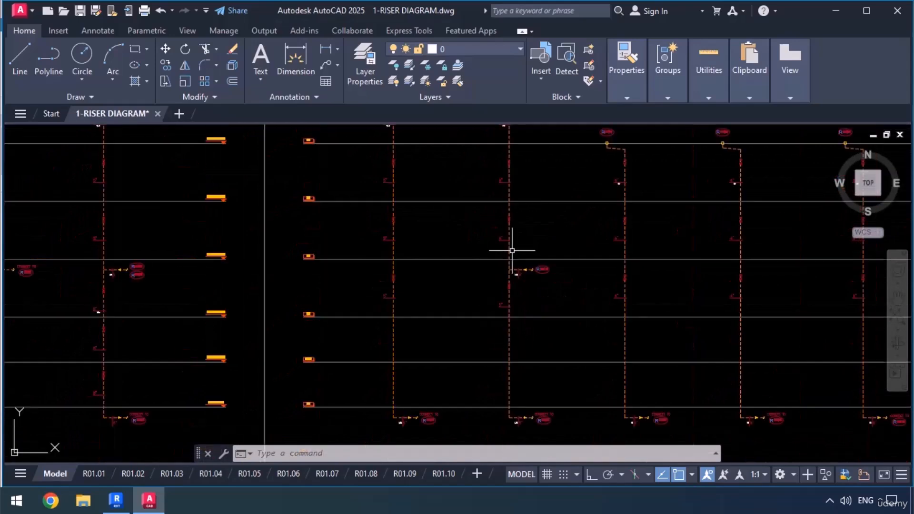
scroll(490, 327, "up", 1)
scroll(395, 360, "up", 4)
mouse_move(157, 293)
middle_mouse_down()
mouse_move(221, 292)
mouse_move(327, 261)
middle_mouse_up()
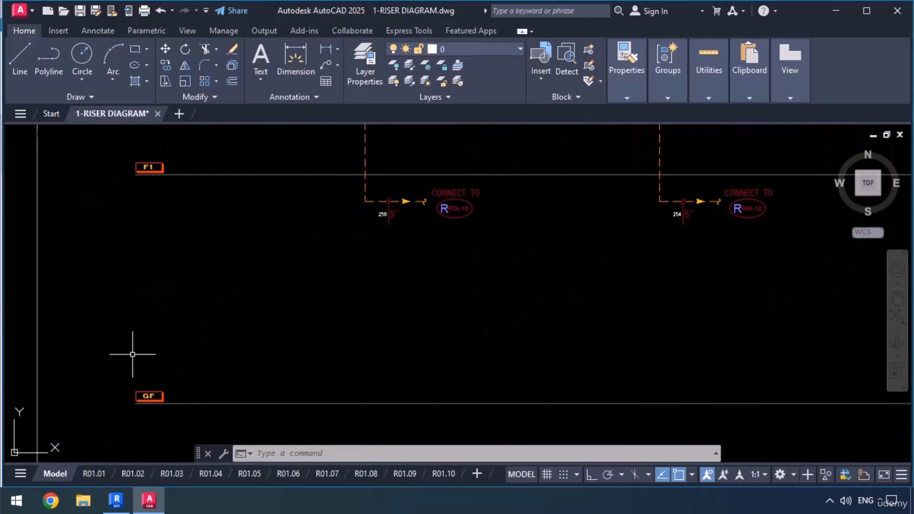
scroll(132, 354, "down", 2)
middle_click_drag(460, 343, 451, 373)
scroll(487, 341, "up", 4)
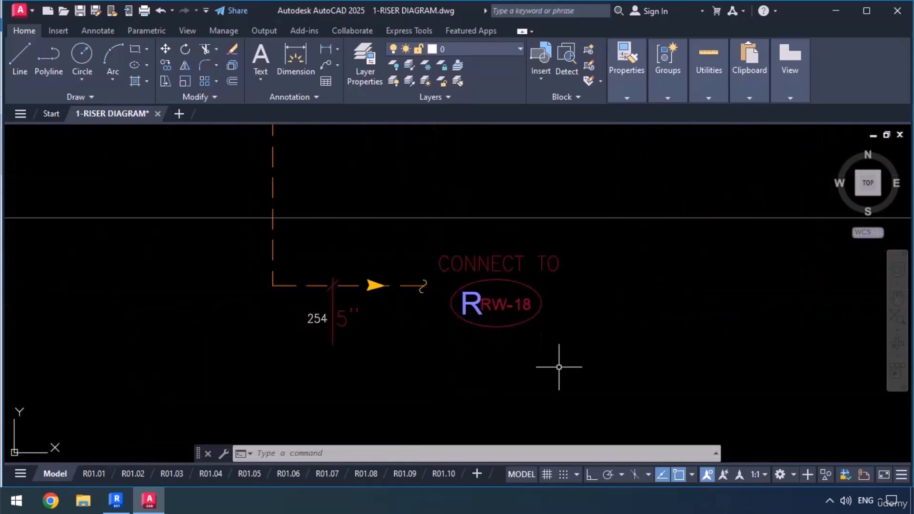
scroll(557, 367, "down", 6)
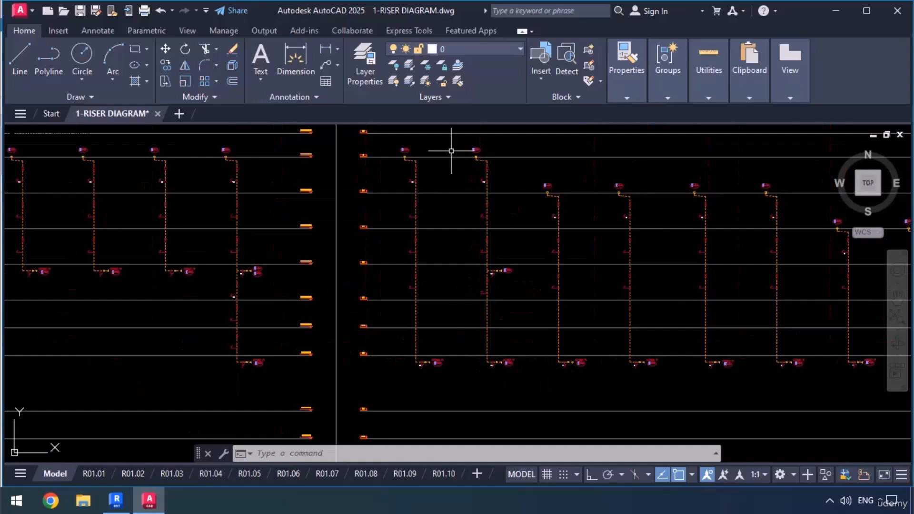
Step: Trace riser RW-06 again from the roof level to F1, checking on which floors the bottom offset and RW-01 branch lie
scroll(495, 146, "up", 6)
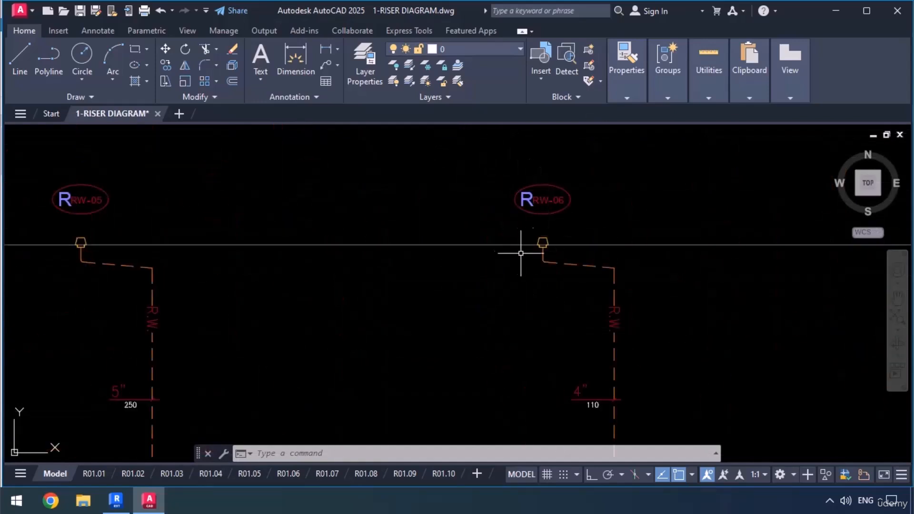
scroll(496, 198, "down", 5)
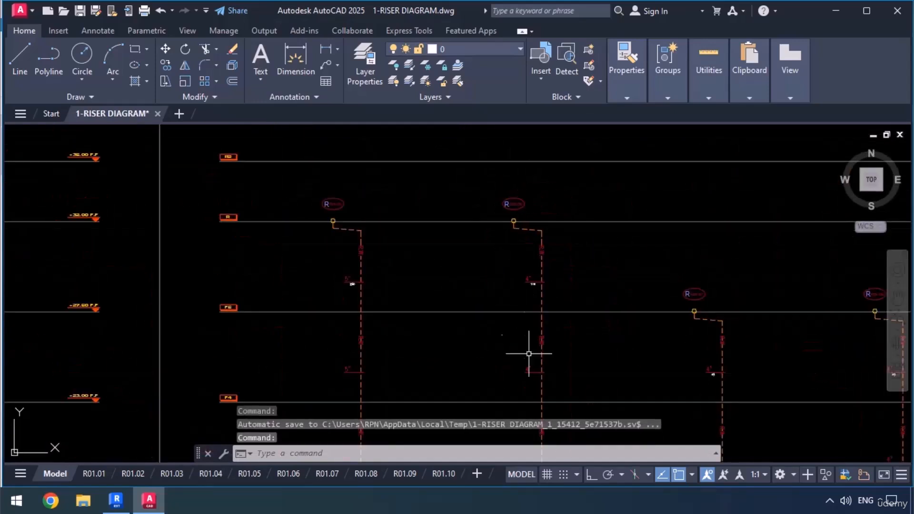
mouse_move(528, 353)
middle_mouse_down()
mouse_move(518, 208)
mouse_move(497, 168)
middle_mouse_up()
middle_click_drag(508, 327, 506, 248)
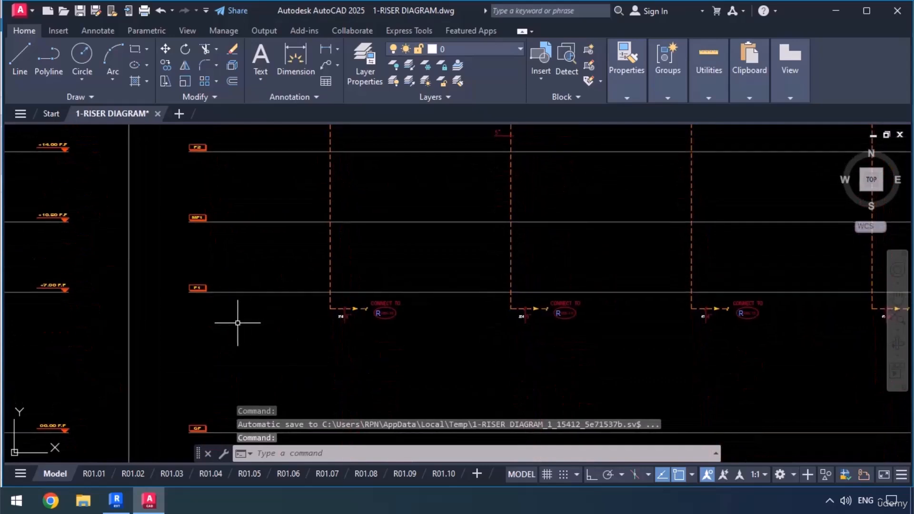
scroll(219, 315, "up", 4)
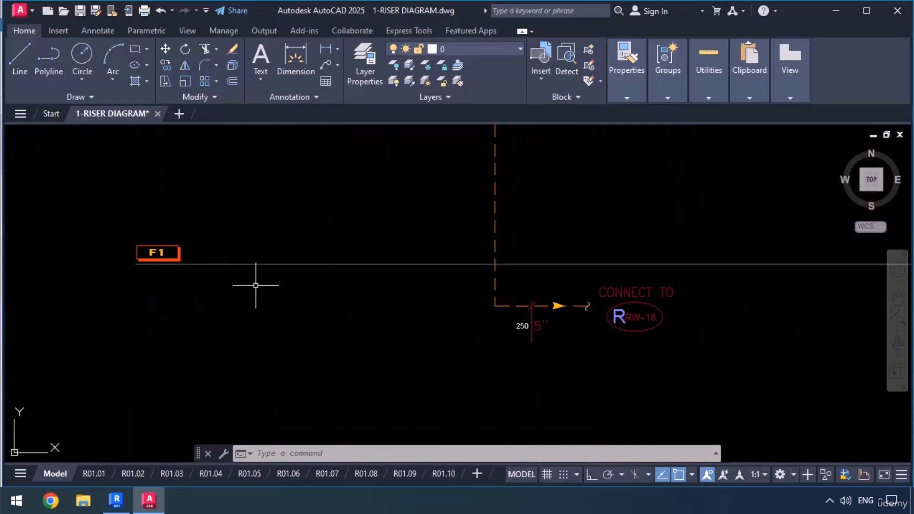
scroll(446, 305, "down", 3)
mouse_move(468, 225)
middle_mouse_down()
mouse_move(464, 253)
mouse_move(355, 315)
middle_mouse_up()
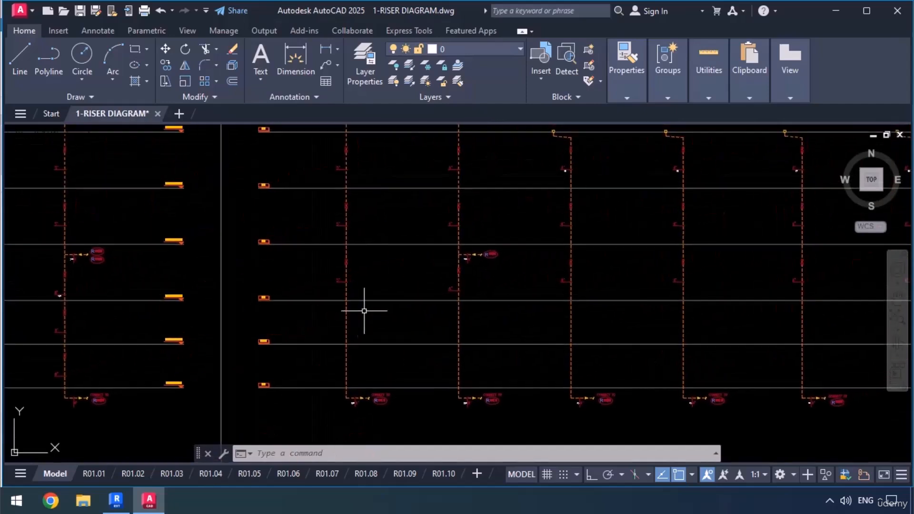
scroll(492, 247, "up", 2)
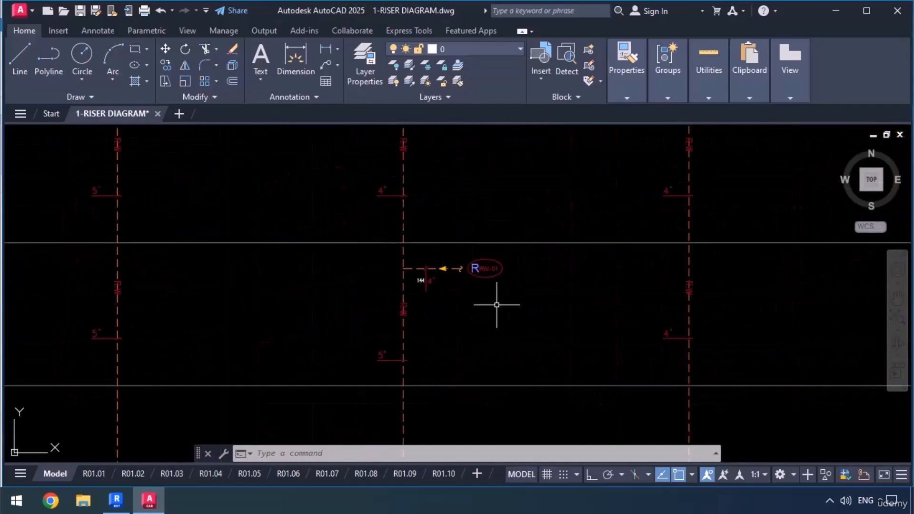
middle_click_drag(481, 381, 498, 314)
scroll(500, 303, "down", 2)
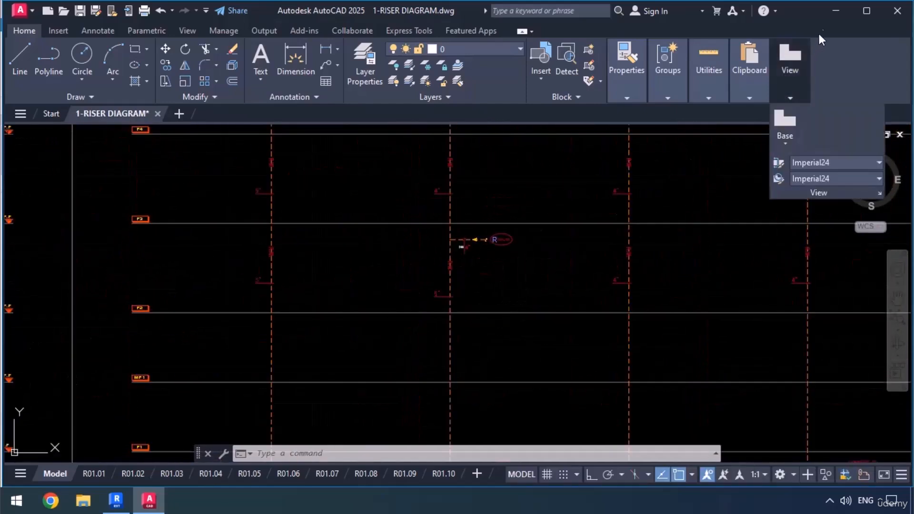
Step: Return to Revit and open the Roof Floor Plan - Sanitary&Vent view around the RW-06 riser and its floor drain
left_click(835, 10)
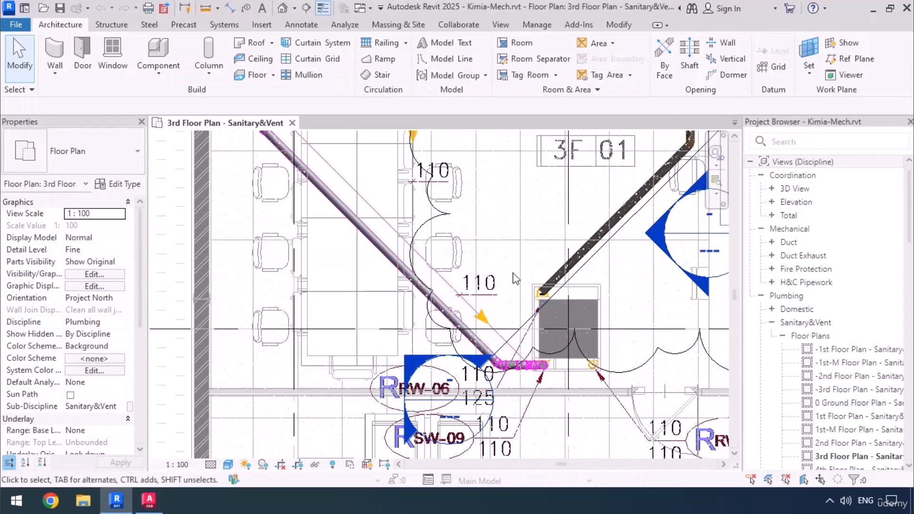
scroll(843, 419, "down", 3)
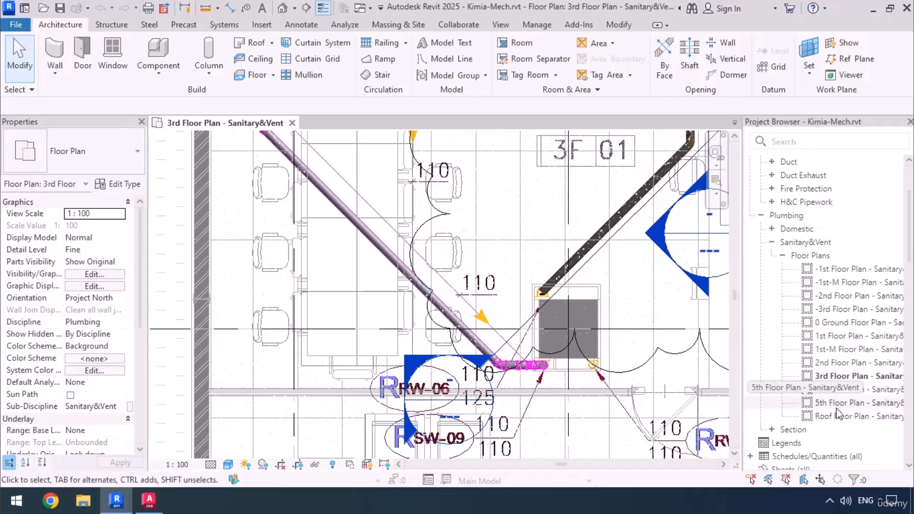
left_click(839, 417)
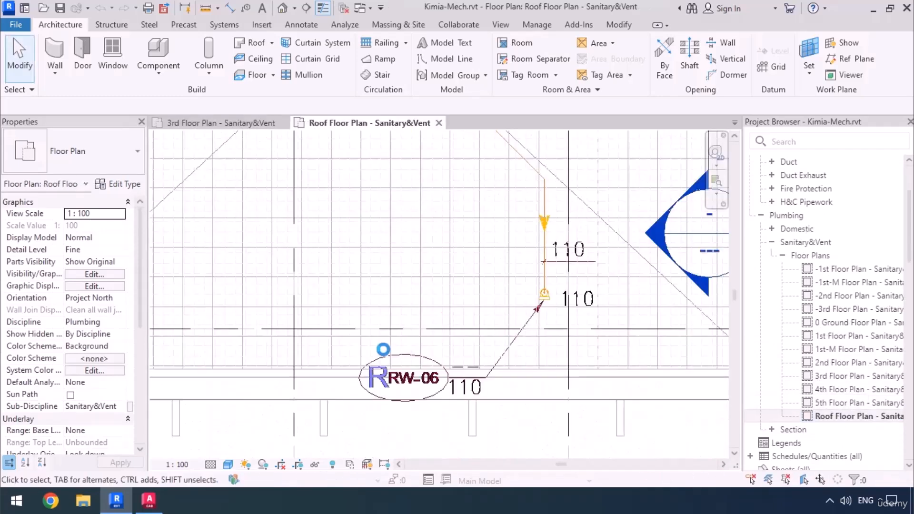
scroll(404, 406, "down", 3)
middle_click_drag(444, 345, 456, 350)
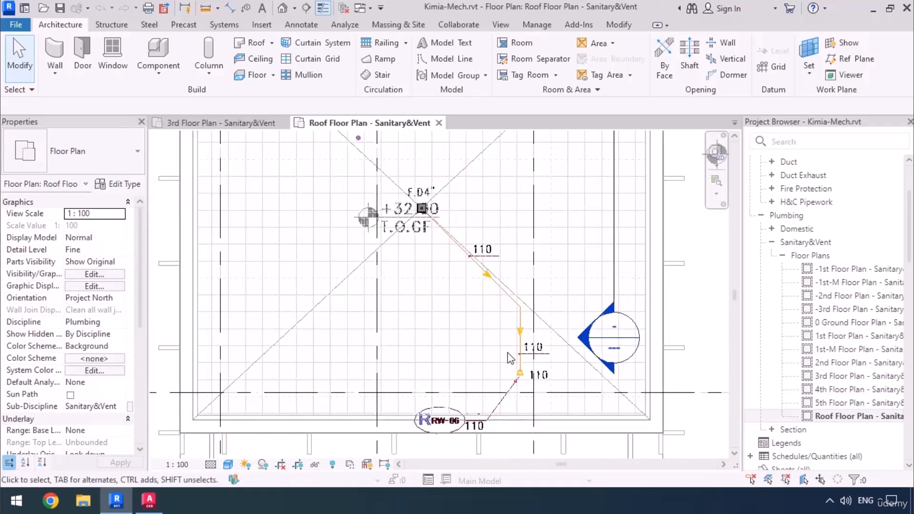
scroll(511, 376, "down", 2)
scroll(507, 363, "up", 3)
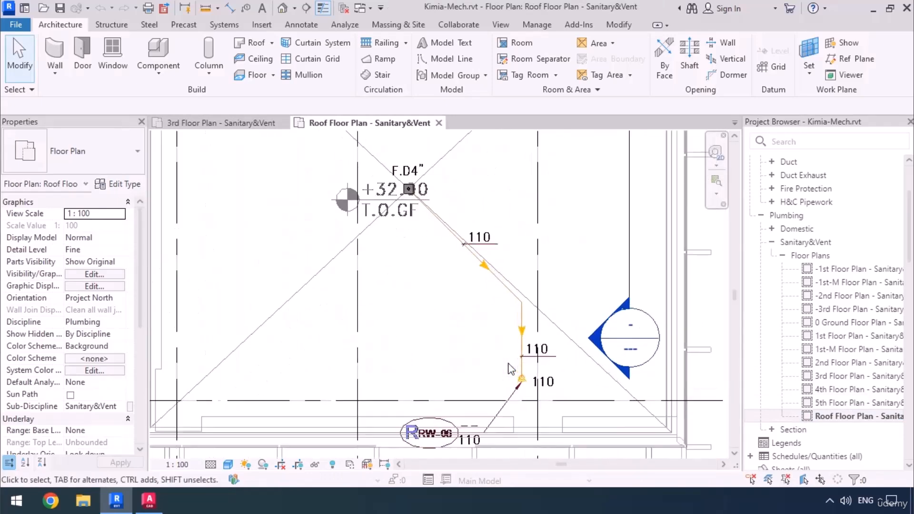
mouse_move(450, 357)
middle_mouse_down()
mouse_move(449, 377)
mouse_move(447, 368)
middle_mouse_up()
scroll(497, 264, "down", 1)
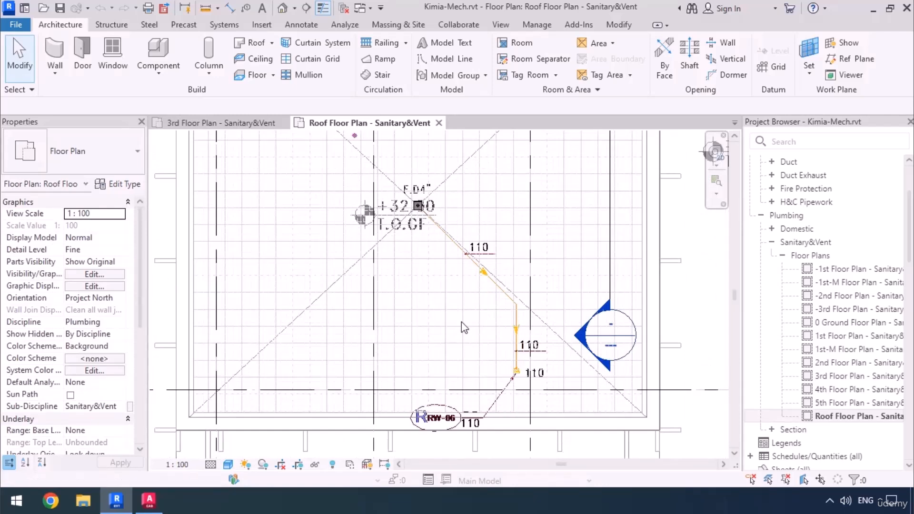
Step: Start the Pipe command and review the routing preferences of the Valsir HDPE SDR26 pipe type
key("p")
key("i")
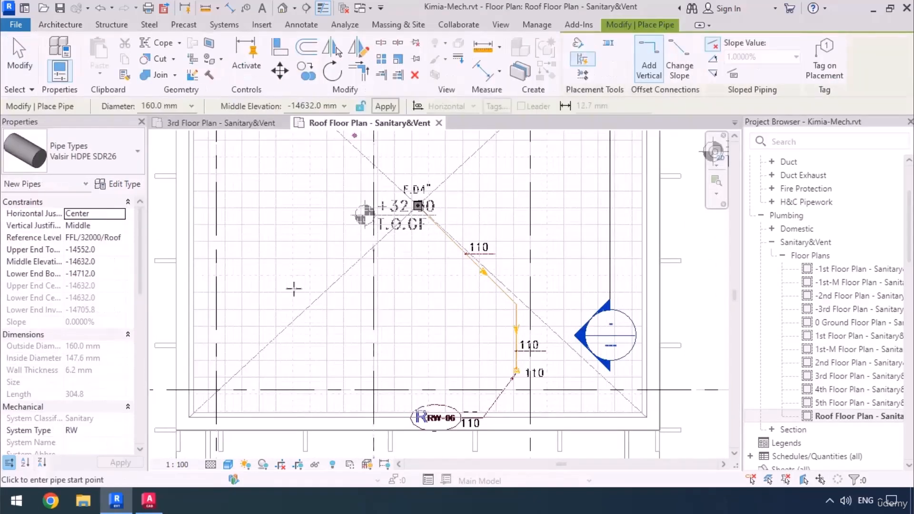
left_click(119, 184)
left_click(370, 148)
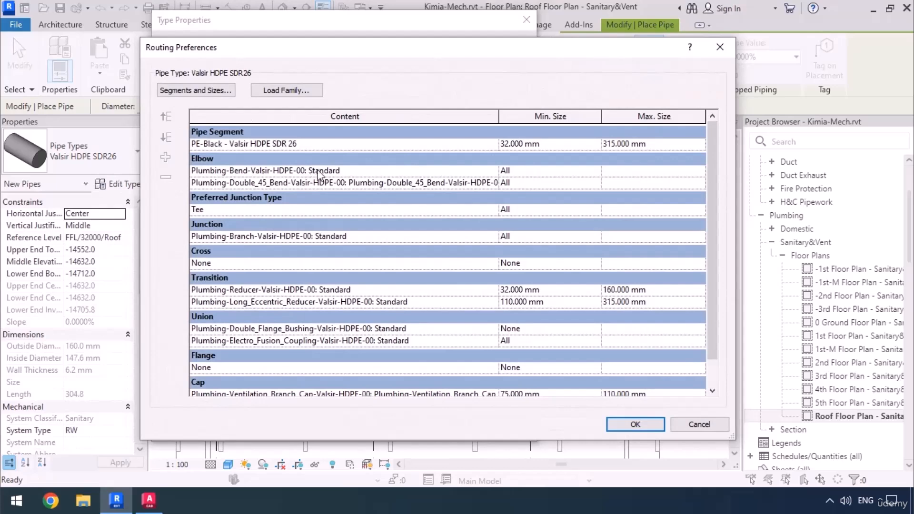
left_click(641, 425)
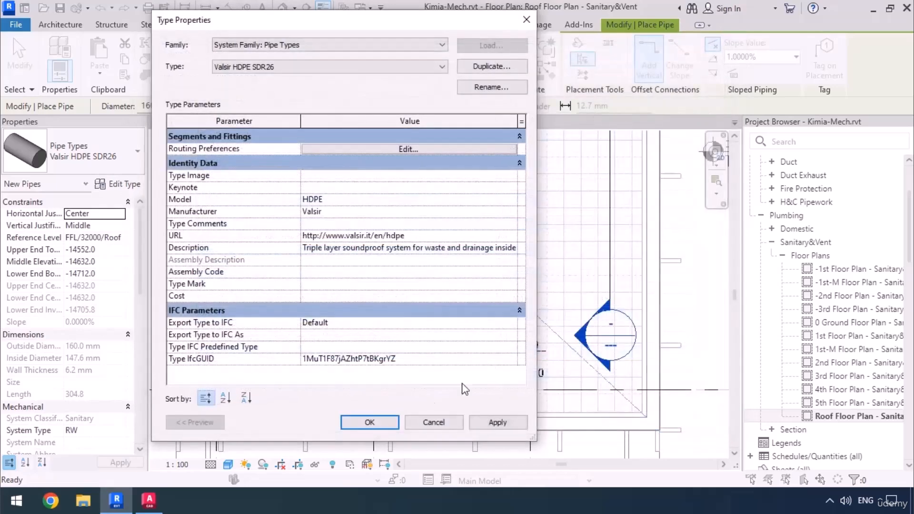
left_click(370, 422)
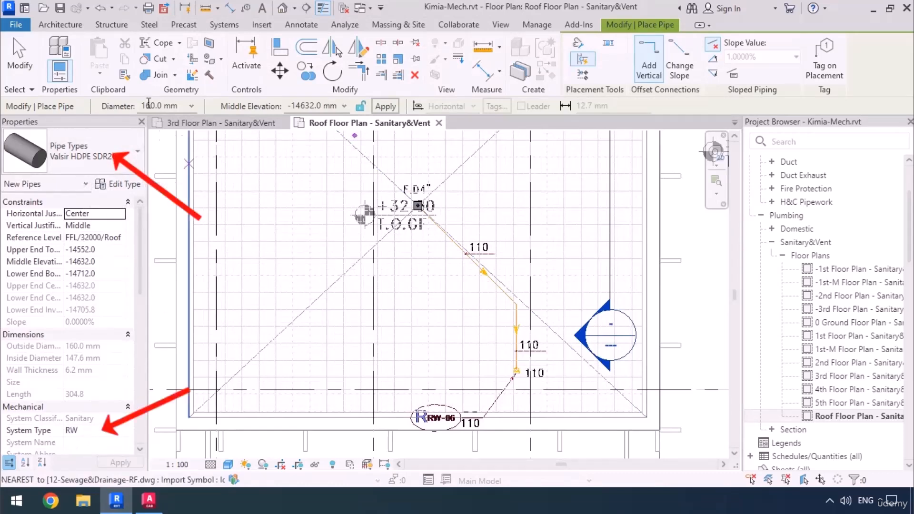
Step: Set the new pipe's diameter to 110.0 mm for the run from the roof floor drain
left_click(193, 108)
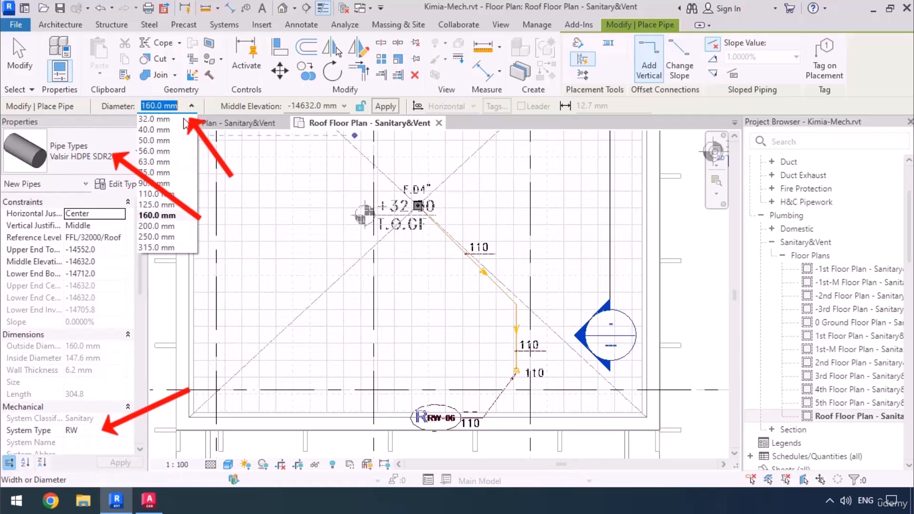
left_click(158, 194)
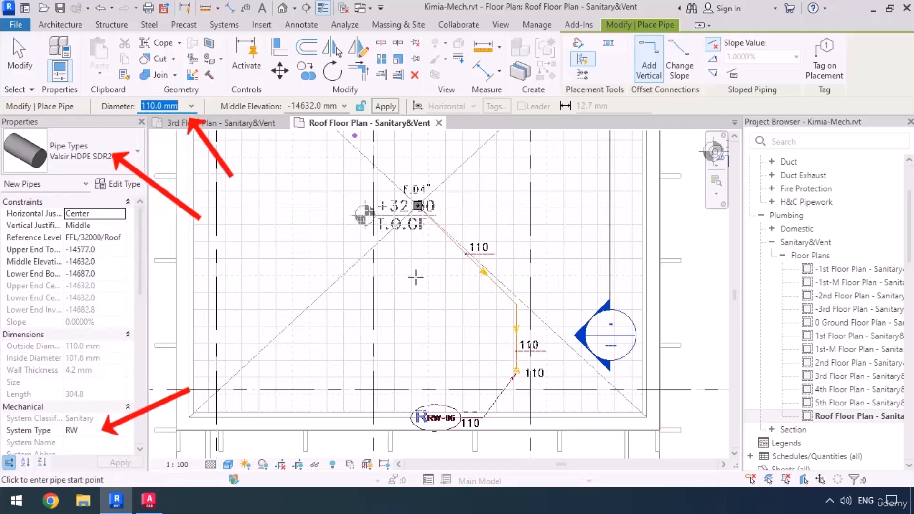
scroll(410, 235, "down", 5)
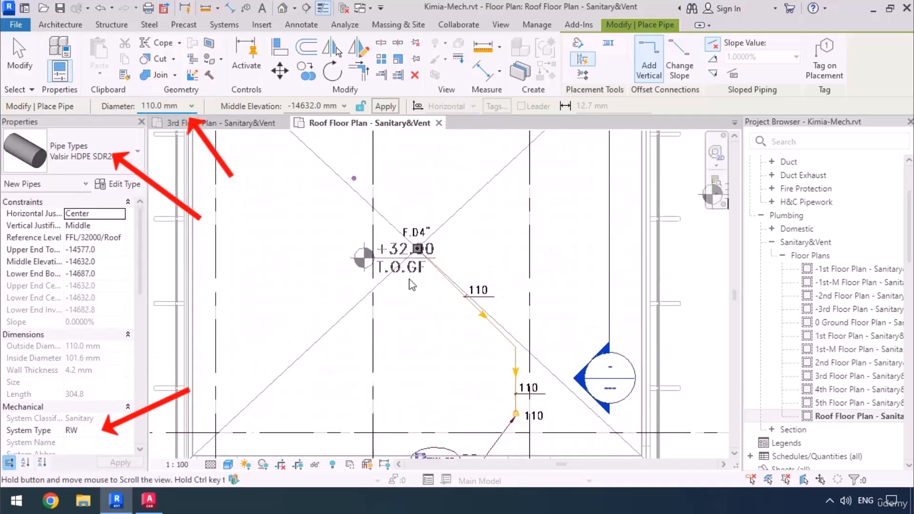
scroll(412, 303, "up", 5)
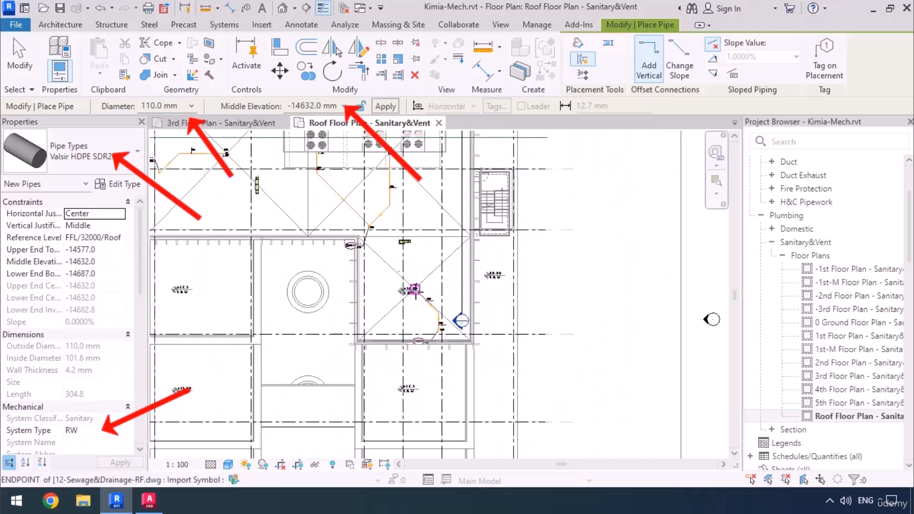
Step: Set the new pipe's middle elevation to -800 mm and give it a downward slope of 1.0000%
middle_click_drag(412, 323, 423, 316)
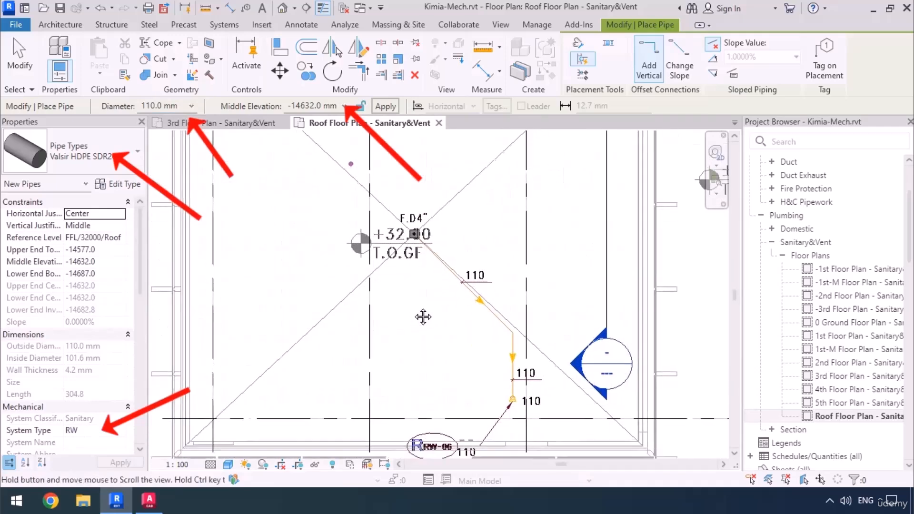
left_click(314, 105)
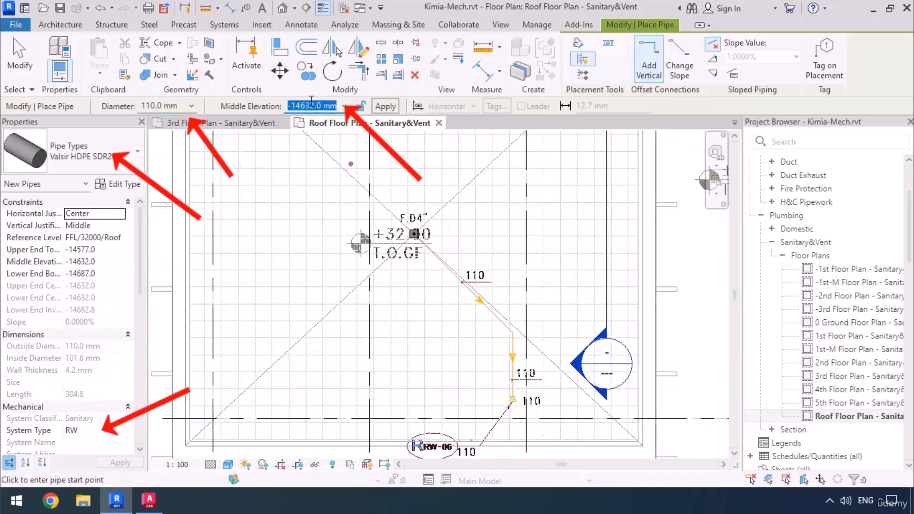
type("-")
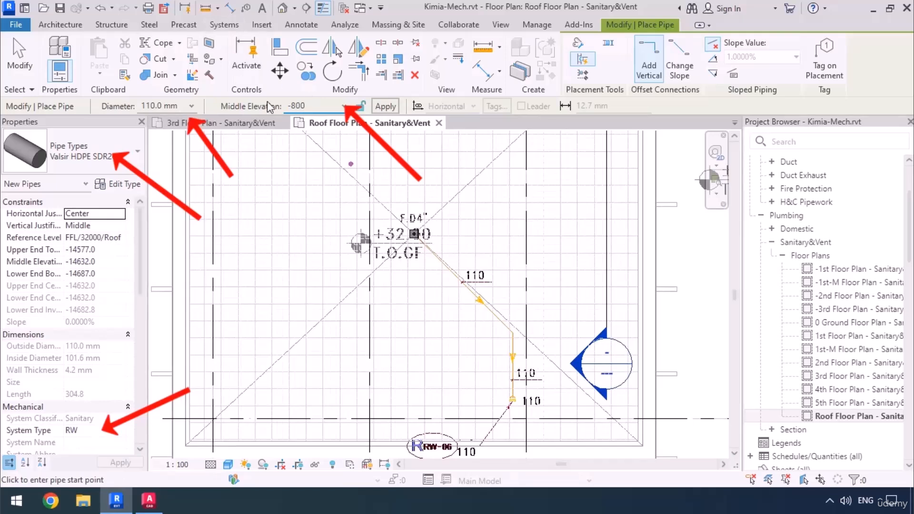
type("800")
key("Return")
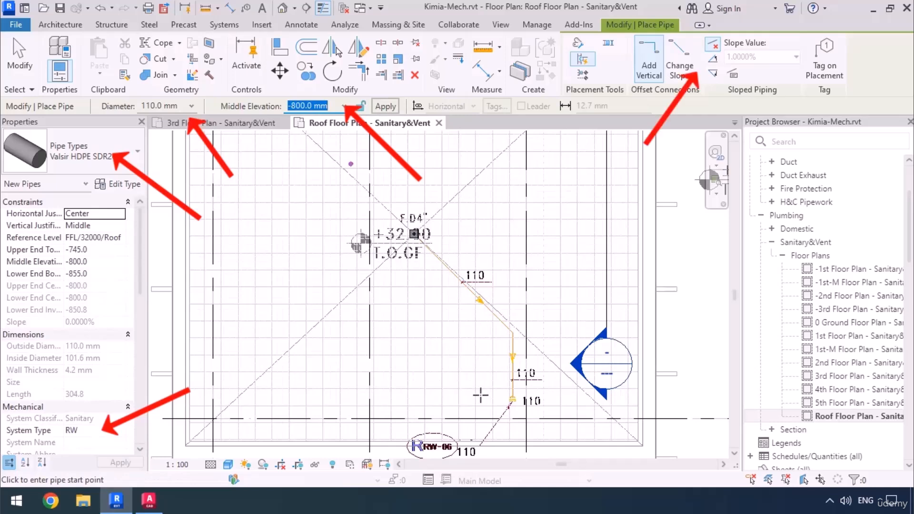
left_click(713, 73)
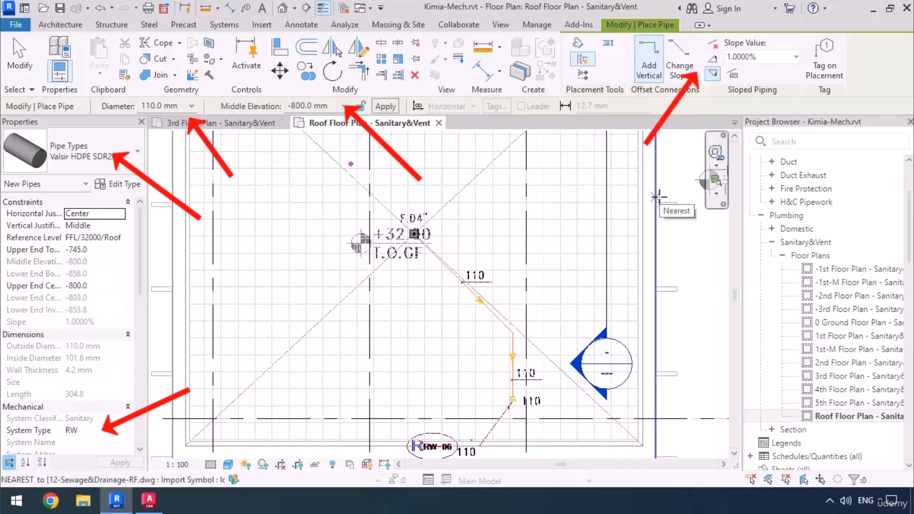
Step: Draw the first sloped pipe segment diagonally from the F.D4" roof floor drain along the CAD line to the bend point
scroll(421, 240, "up", 6)
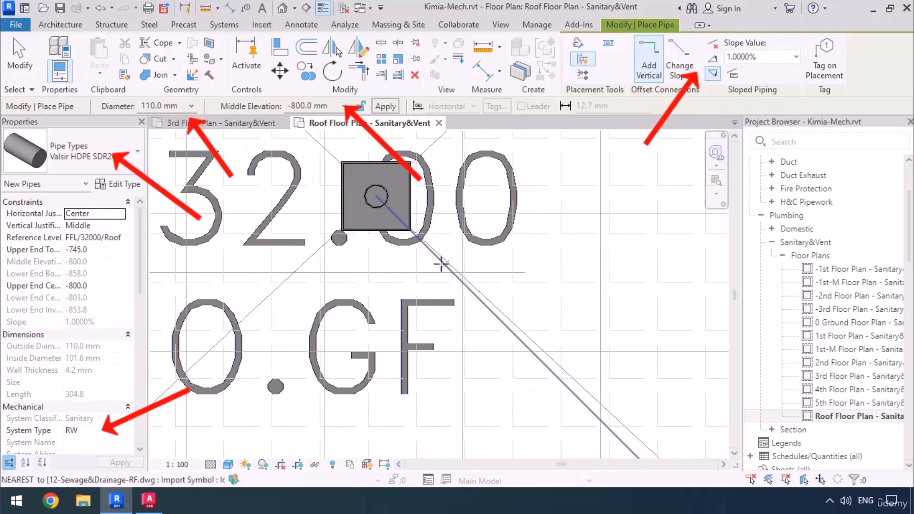
left_click(424, 247)
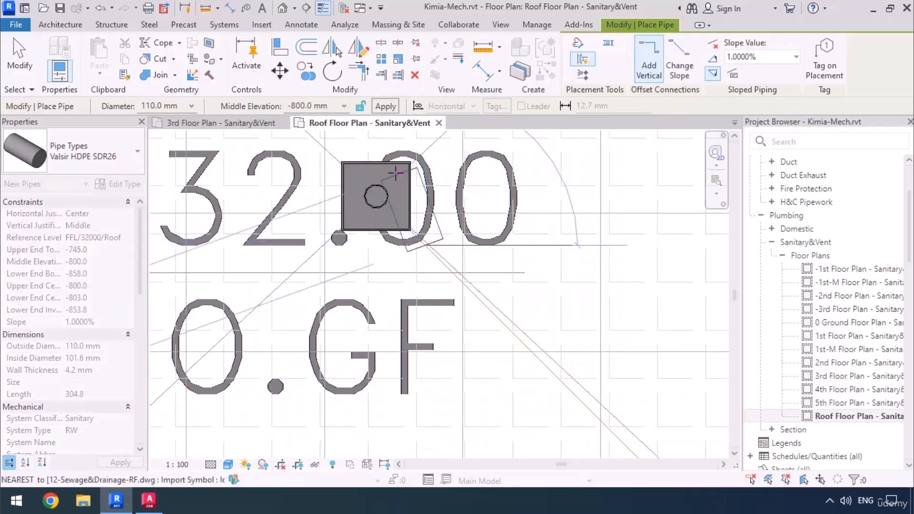
scroll(457, 267, "down", 5)
scroll(519, 315, "up", 2)
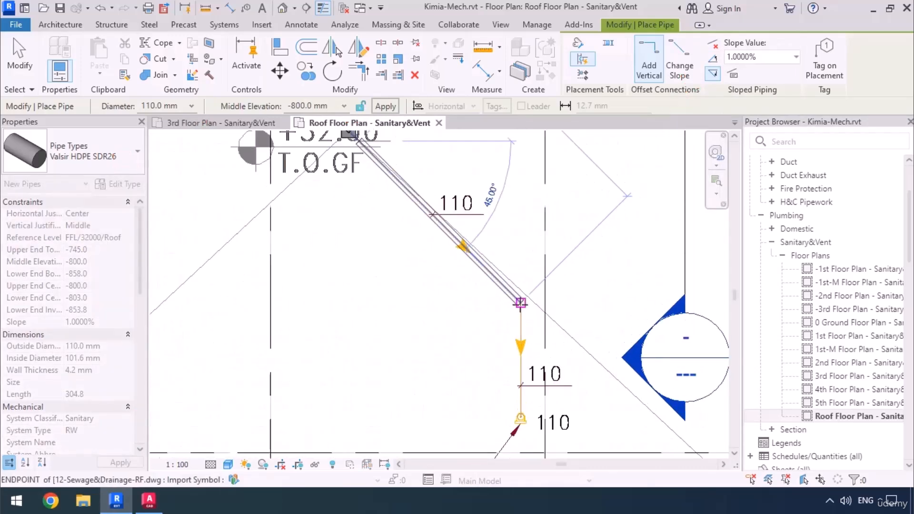
left_click(520, 303)
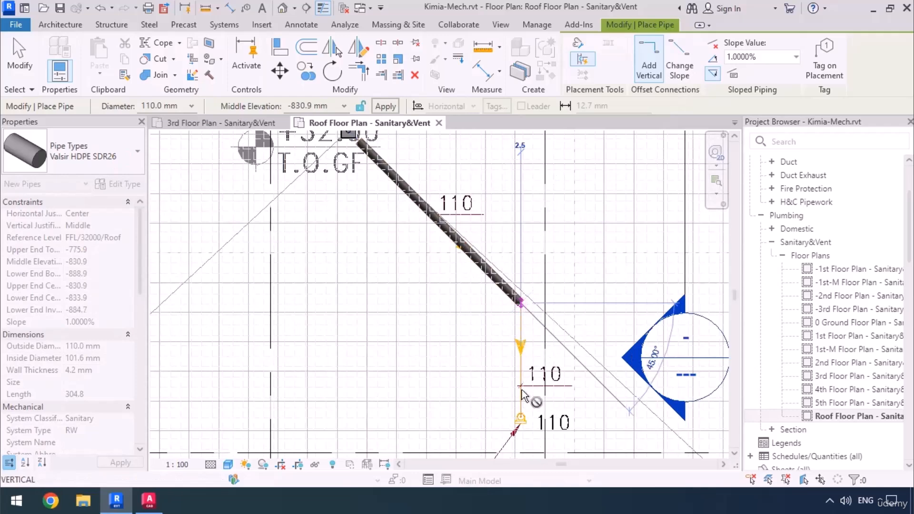
Step: Continue the pipe vertically in plan from the bend to the RW-06 riser point and end the Pipe command
middle_click_drag(532, 387, 532, 381)
scroll(531, 381, "up", 3)
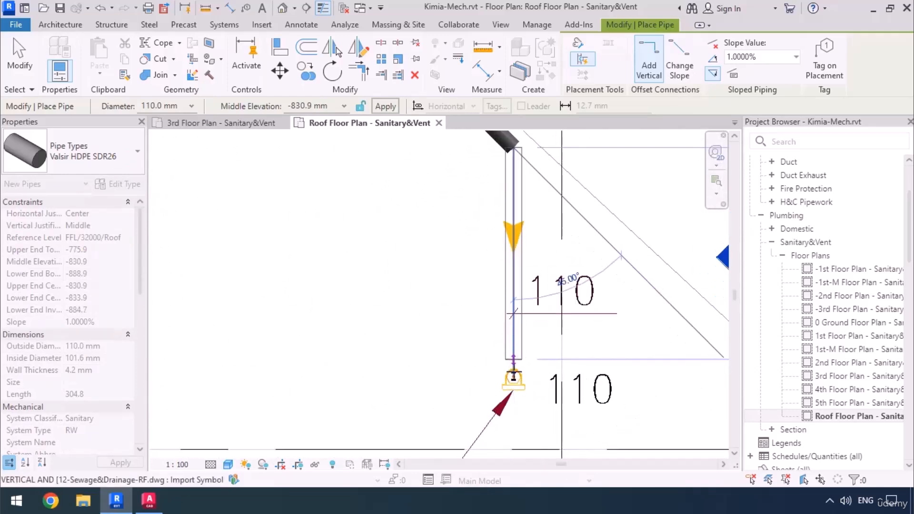
left_click(599, 355)
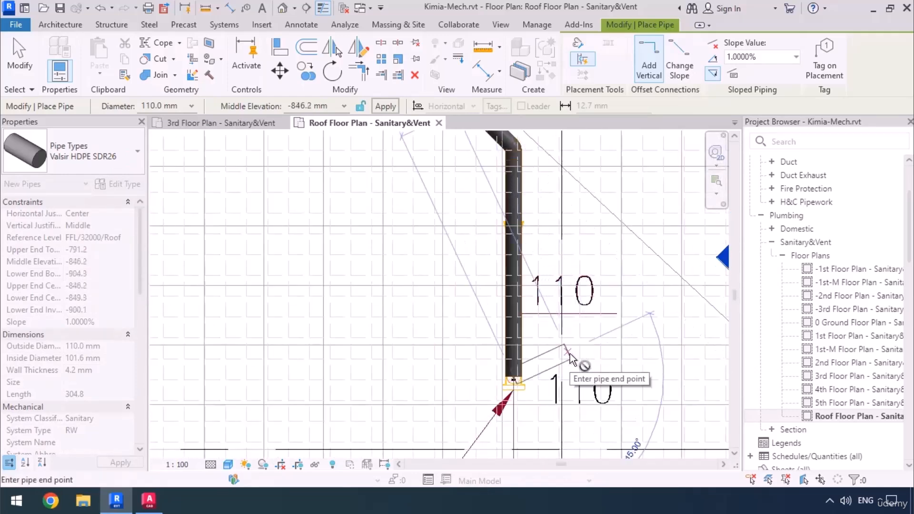
key("Escape")
key("Escape")
scroll(498, 347, "down", 3)
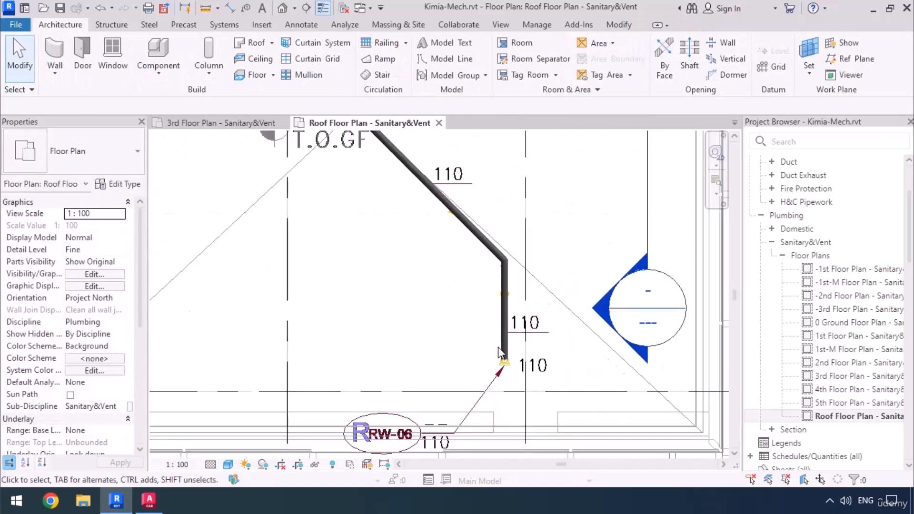
scroll(498, 347, "down", 1)
middle_click_drag(441, 308, 448, 305)
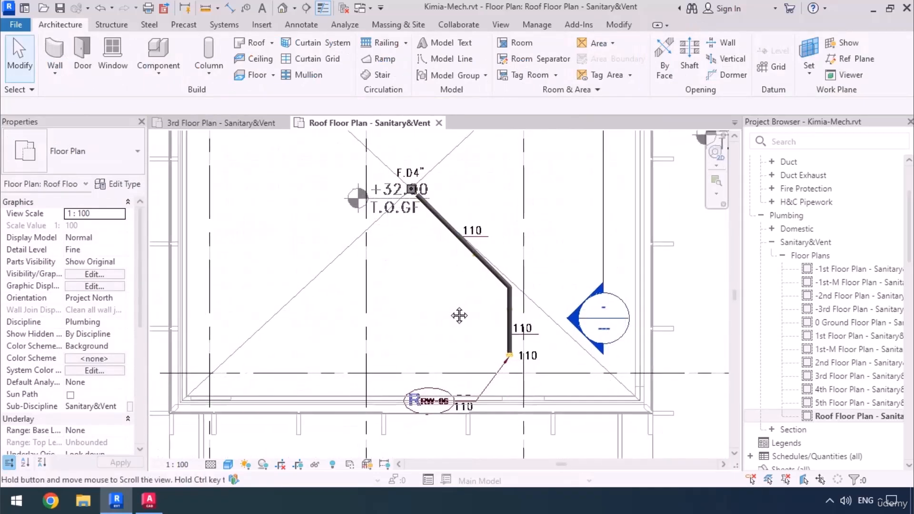
Step: Create a building section along grid E facing the RW-06 pipe run and shorten its view depth to near the floor drain
left_click(308, 9)
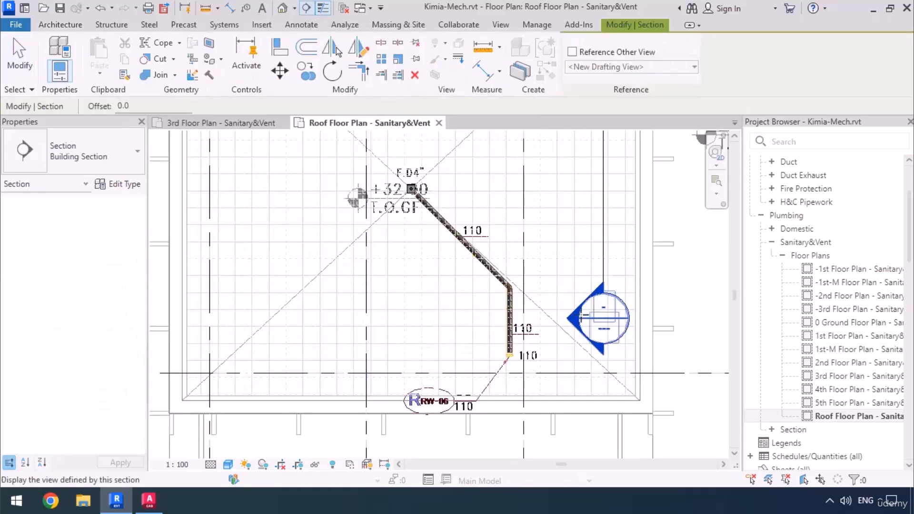
left_click(523, 373)
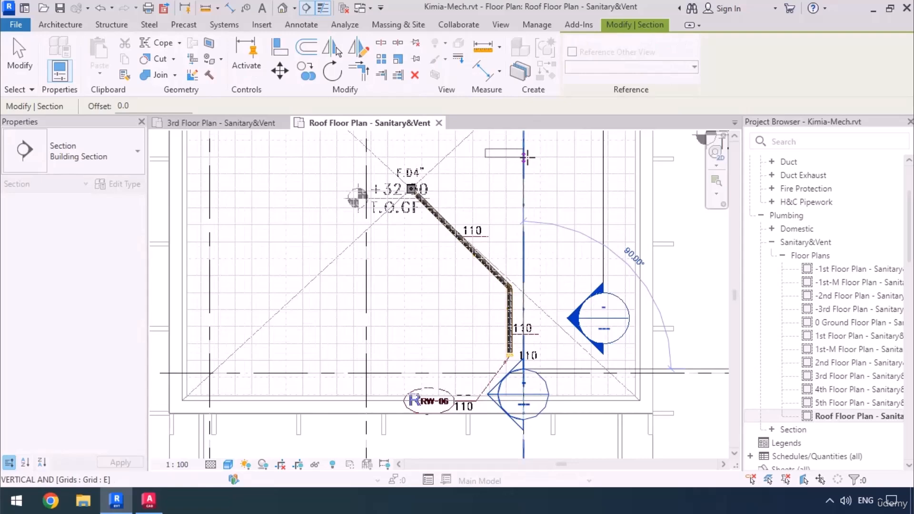
scroll(527, 158, "up", 3)
scroll(526, 159, "down", 2)
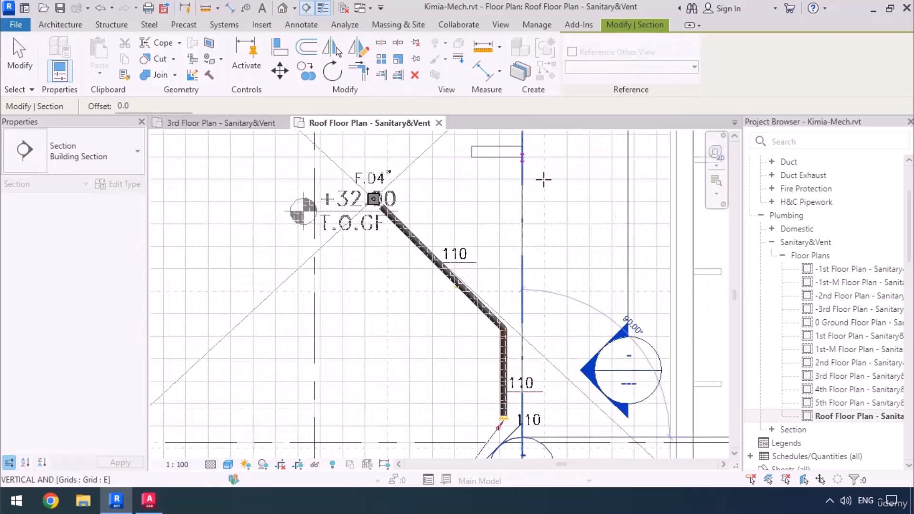
left_click(561, 195)
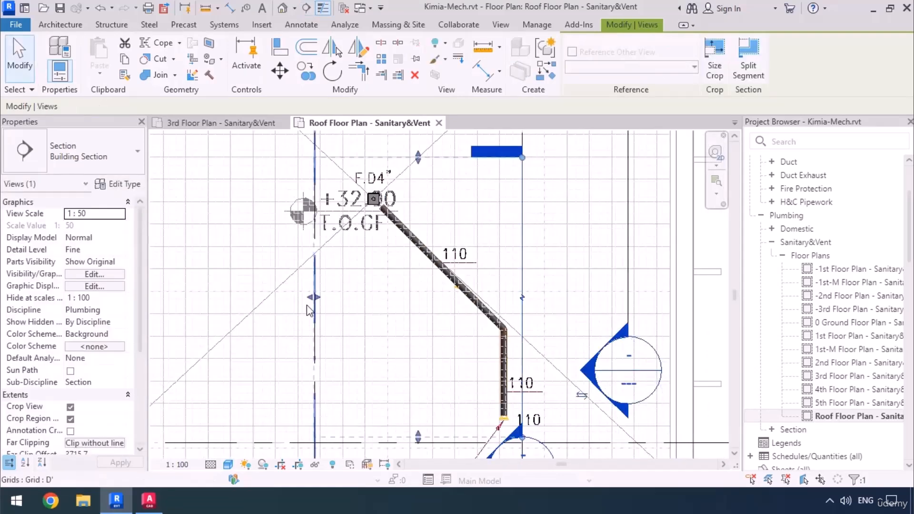
left_click_drag(350, 299, 365, 297)
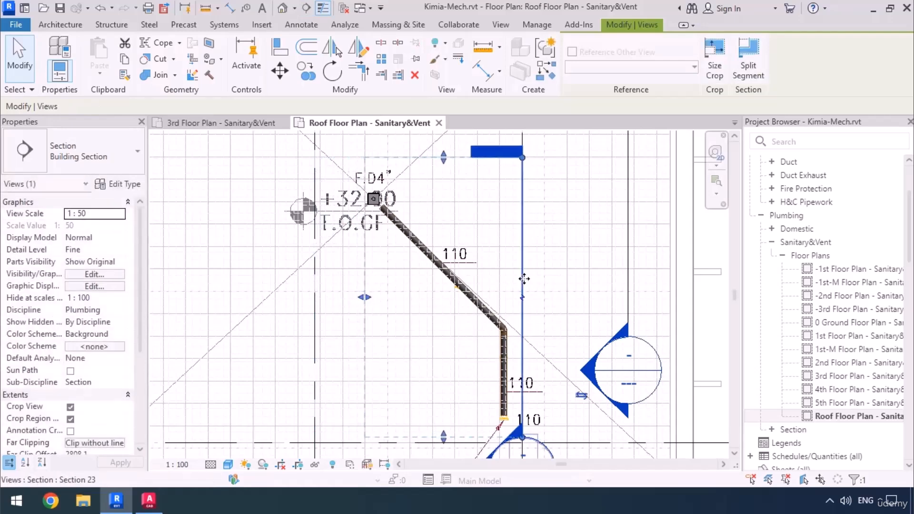
Step: Open the new section view and lower the sloped pipe run below the roof slab, with its upper end centreline at -900.0 mm
right_click(523, 314)
left_click(557, 176)
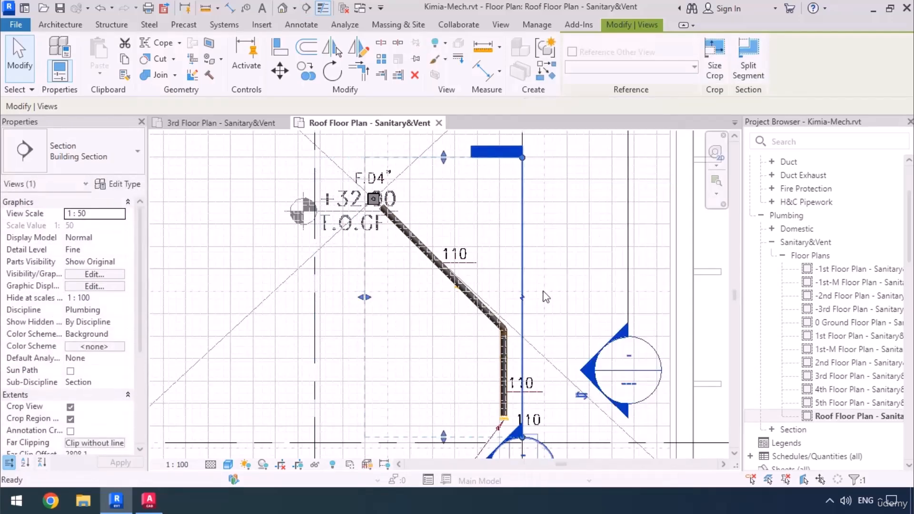
scroll(414, 164, "up", 5)
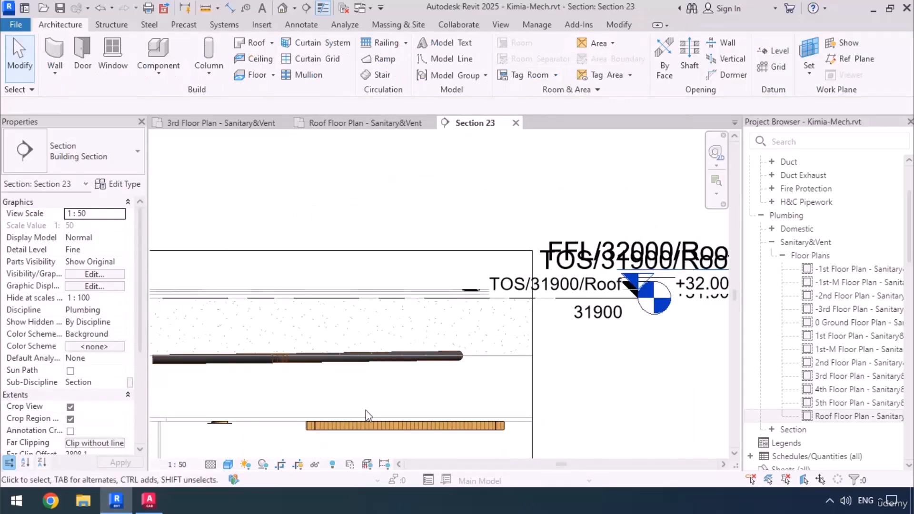
middle_click_drag(369, 409, 420, 368)
scroll(574, 336, "up", 1)
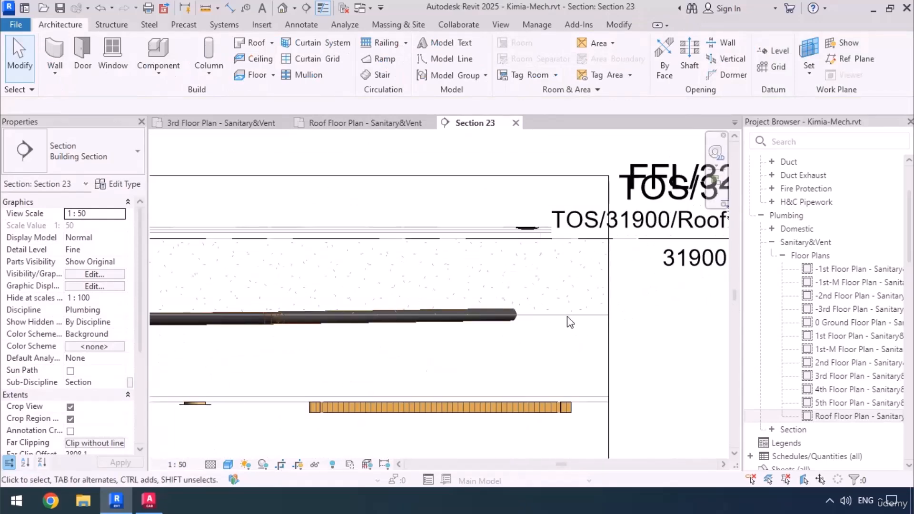
left_click(507, 316)
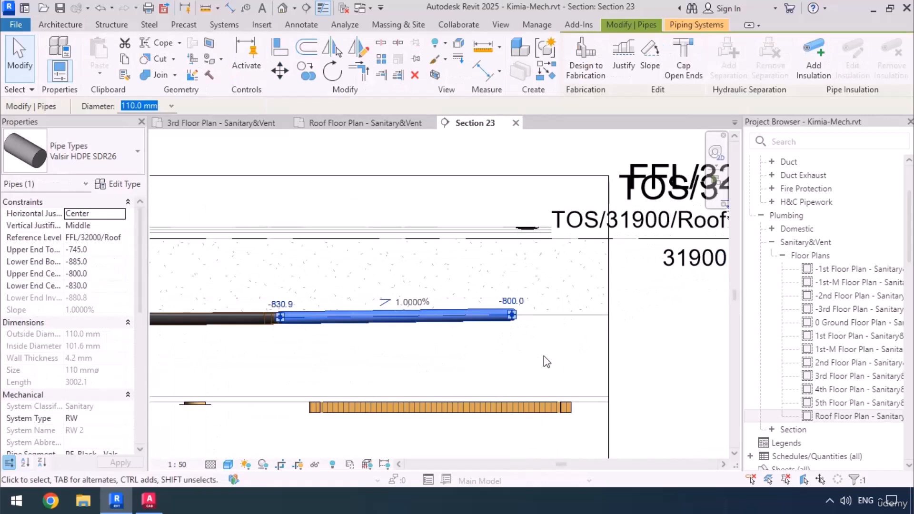
key("Down")
key("Down")
key("Down")
key("Down")
key("Down")
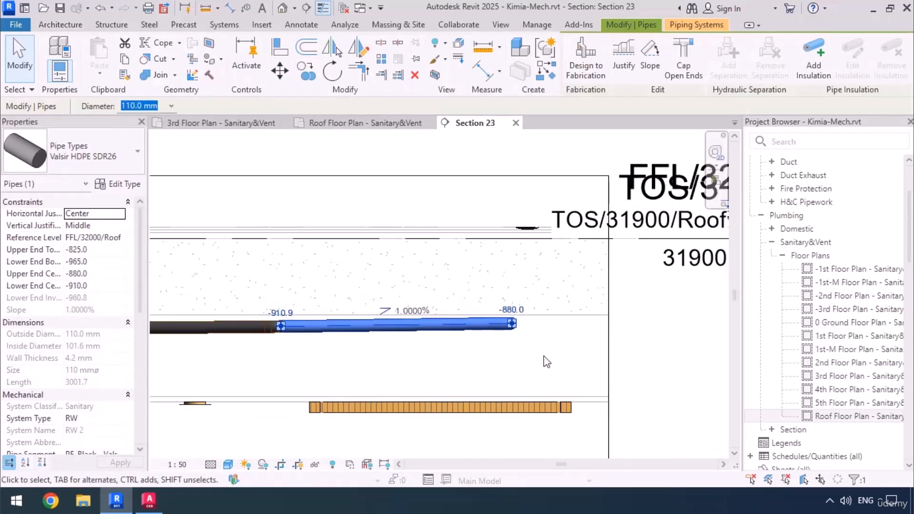
scroll(547, 362, "down", 2)
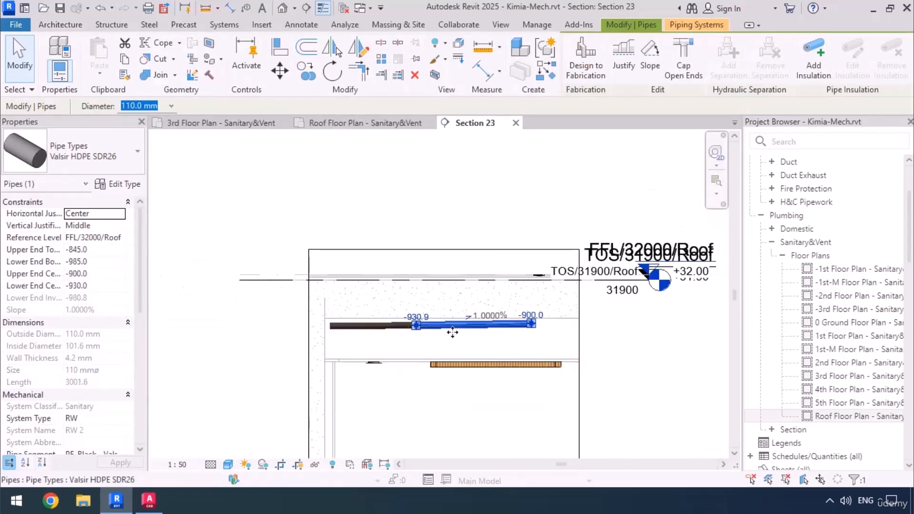
key("Escape")
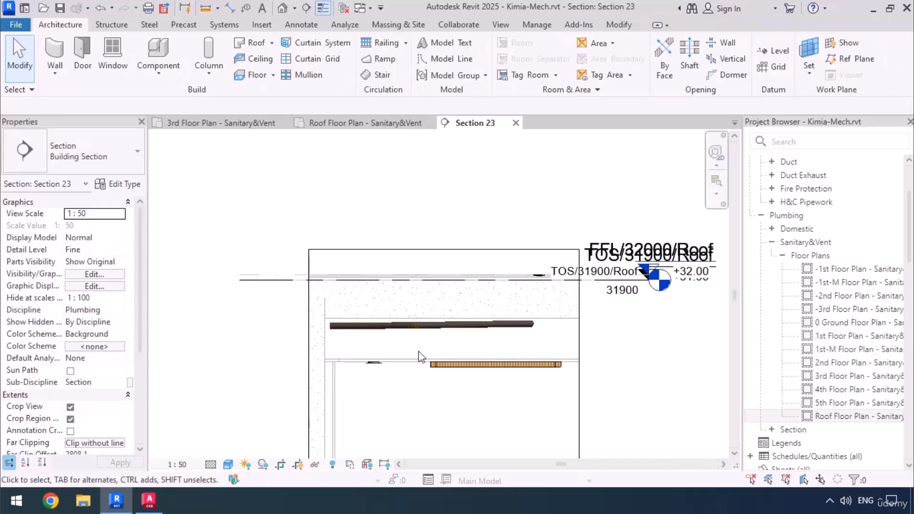
Step: Back in the roof floor plan, set the Plumbing-Bend-Valsir-HDPE-00 elbow's minimum size to None in the pipe type's routing preferences
left_click(344, 123)
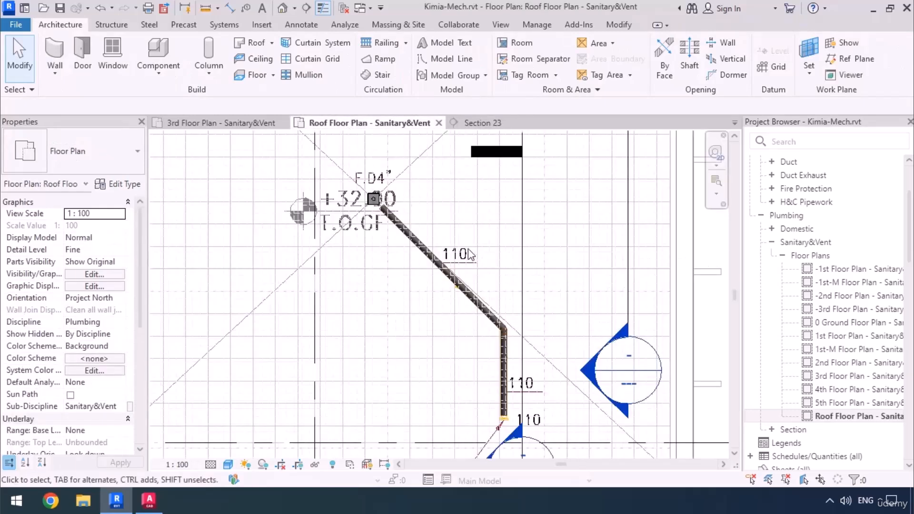
scroll(469, 250, "down", 1)
middle_click_drag(510, 347, 477, 282)
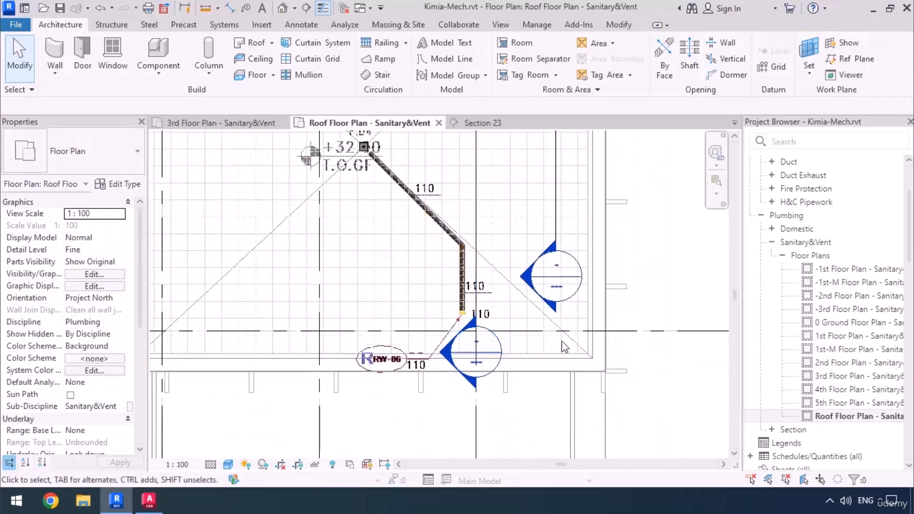
scroll(436, 300, "up", 3)
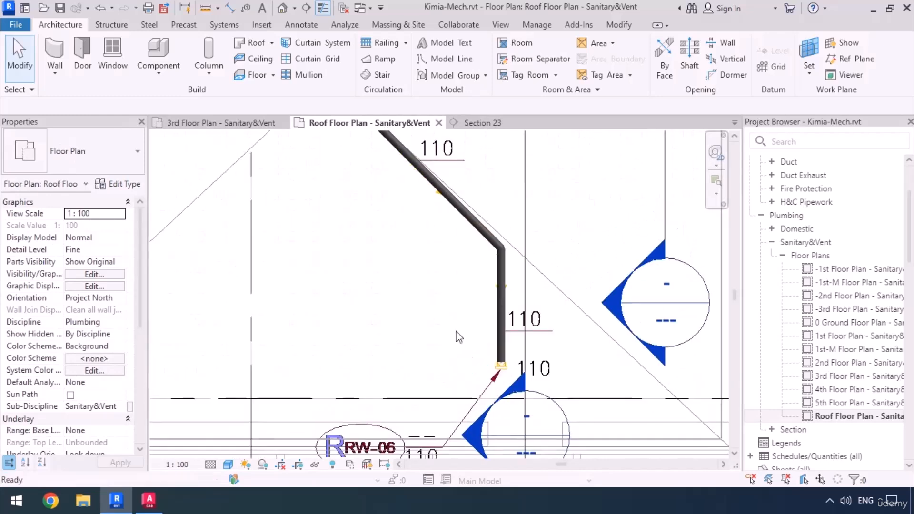
left_click(495, 347)
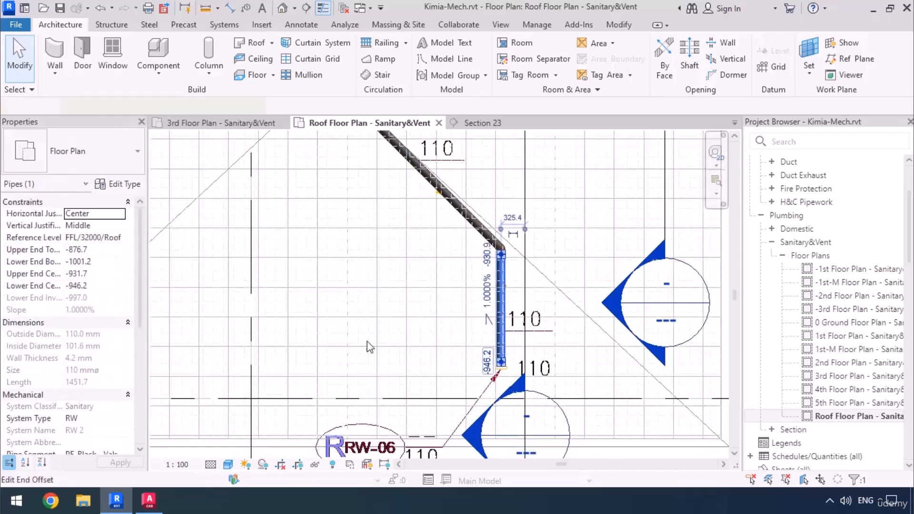
left_click(118, 185)
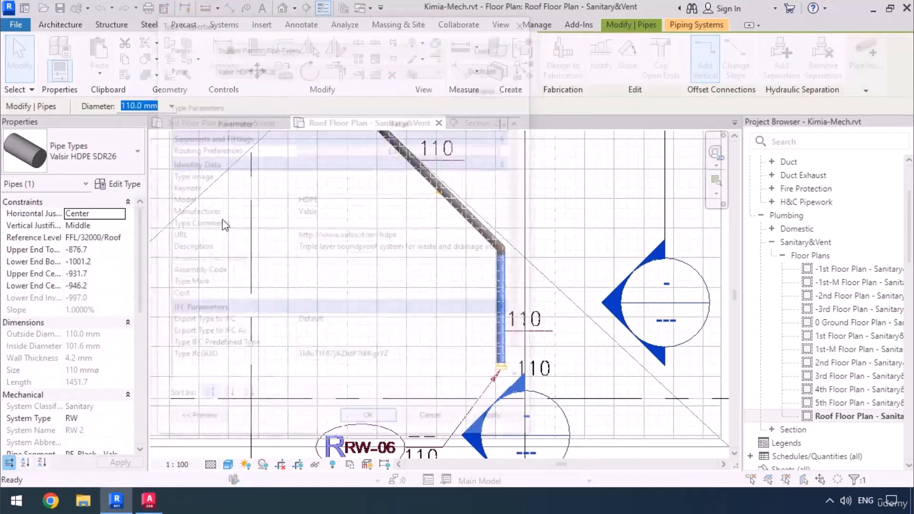
left_click(405, 149)
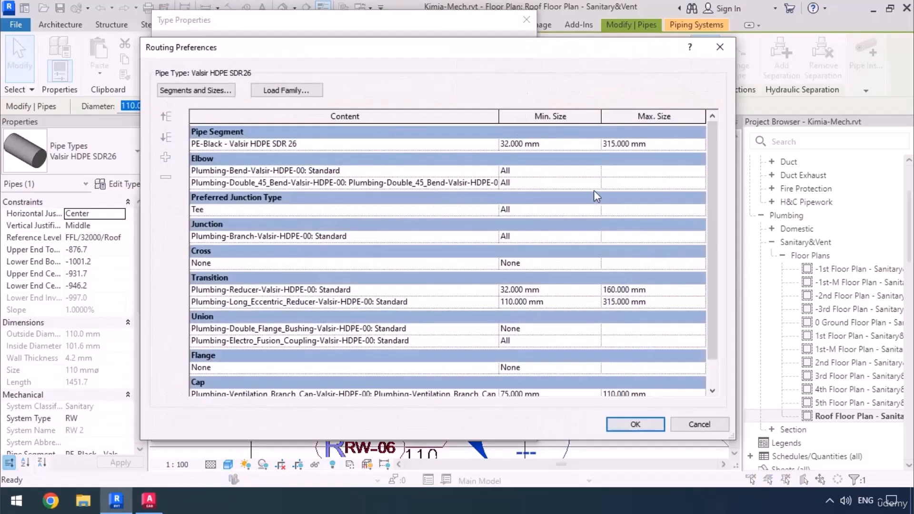
left_click(597, 170)
left_click(590, 172)
left_click(516, 182)
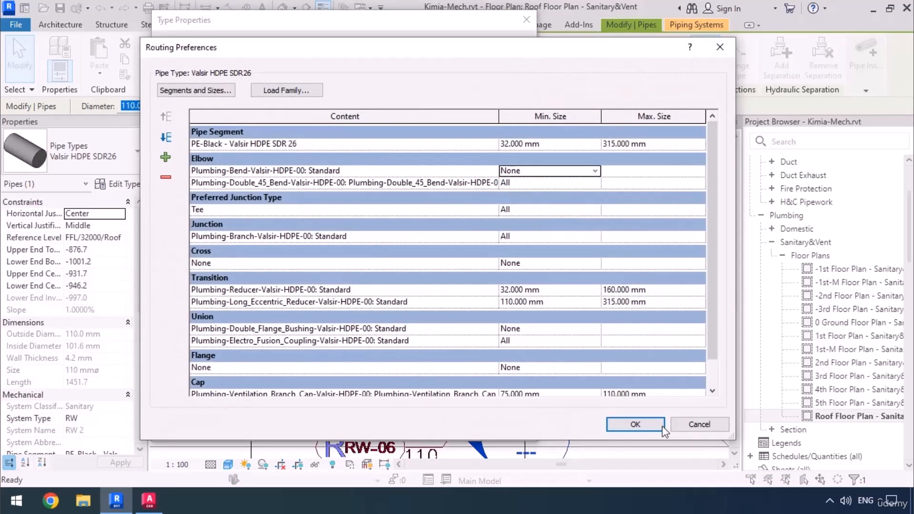
left_click(633, 424)
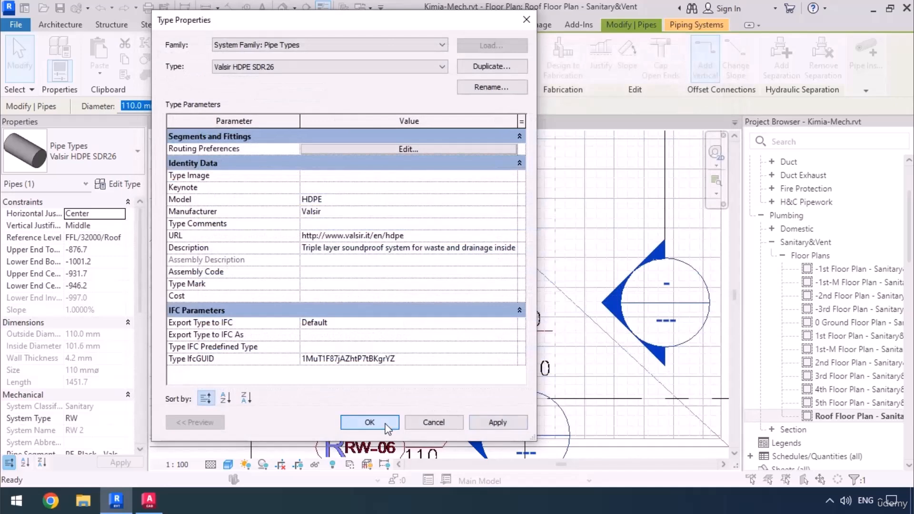
left_click(370, 422)
Step: Draw a vertical drop from the open lower end of the RW-06 pipe run to a middle elevation of -5000 mm
left_click_drag(502, 366, 505, 371)
right_click(505, 370)
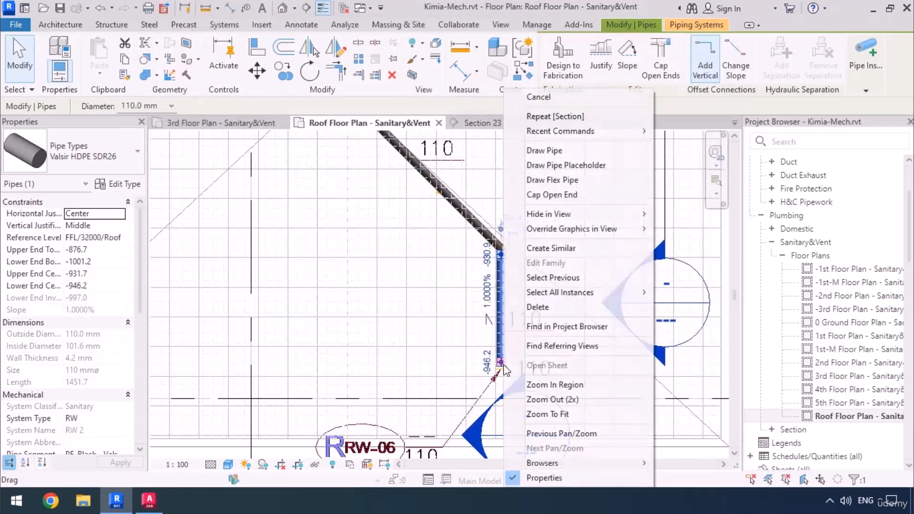
left_click(543, 146)
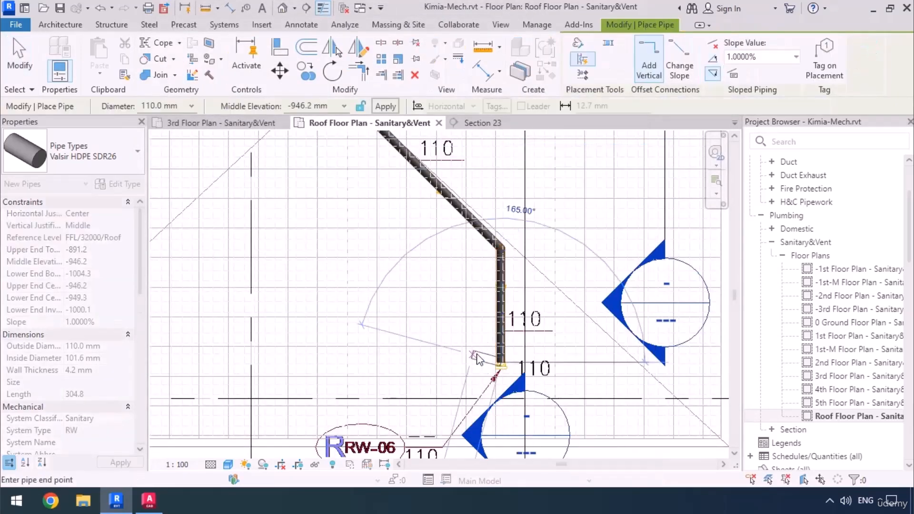
left_click(306, 106)
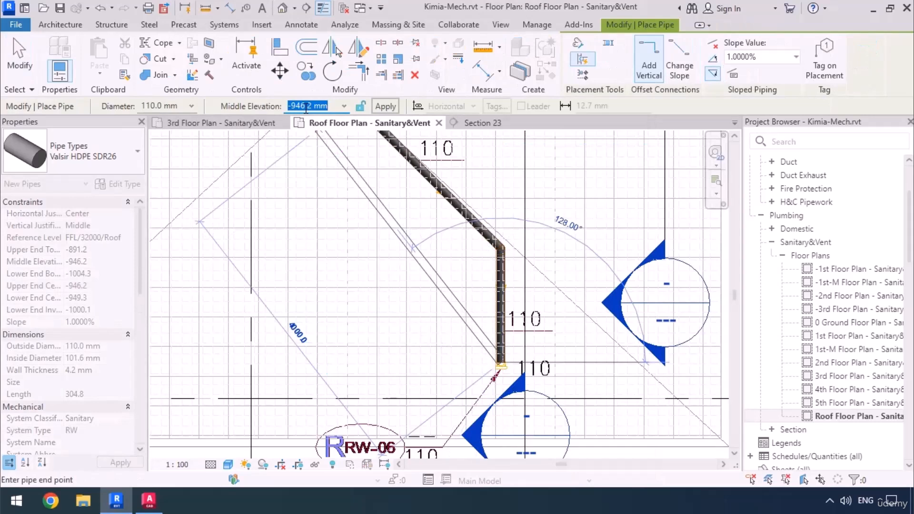
type("-5000")
left_click(384, 106)
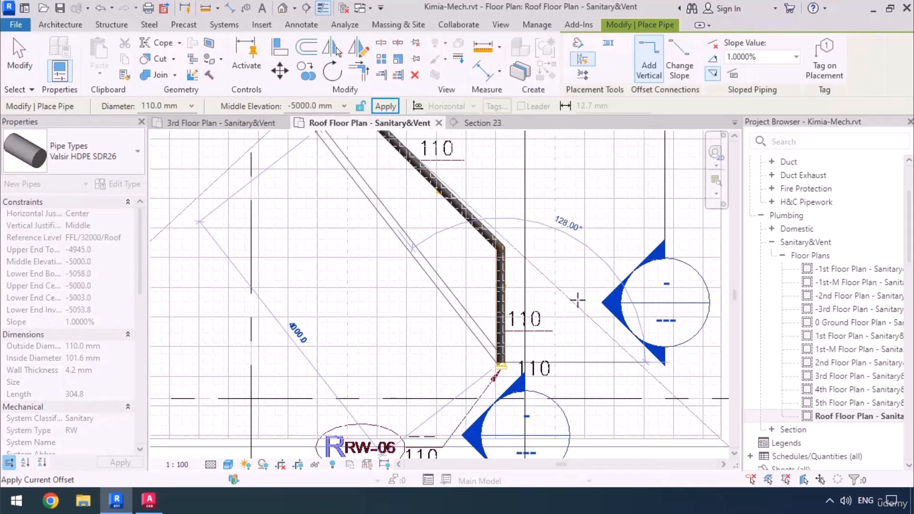
key("Escape")
key("Escape")
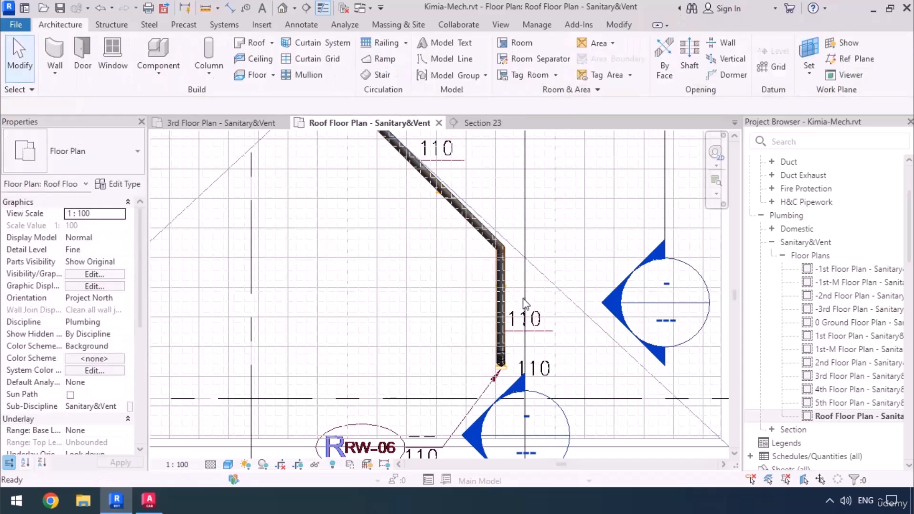
Step: Move the Section 23 line close to the RW-06 drop, reduce its far clip offset to about 198 mm, and open the section view
left_click(527, 298)
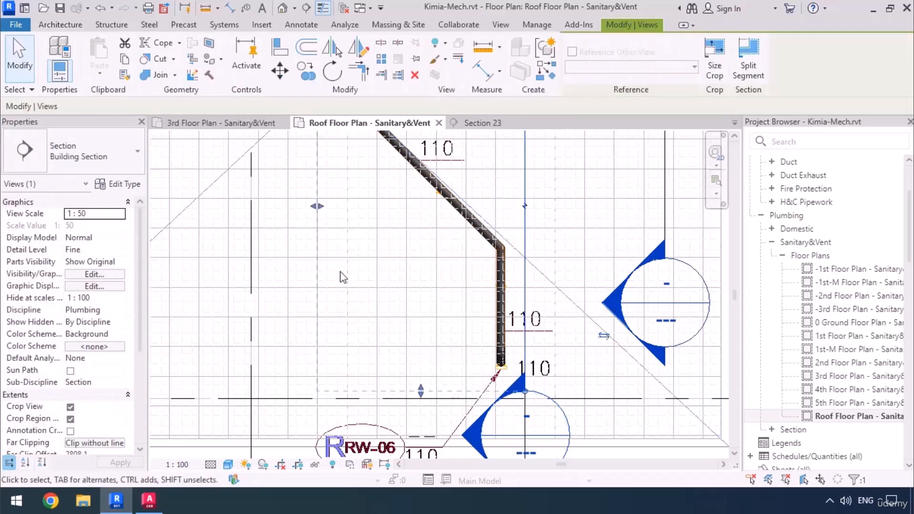
left_click_drag(317, 205, 505, 251)
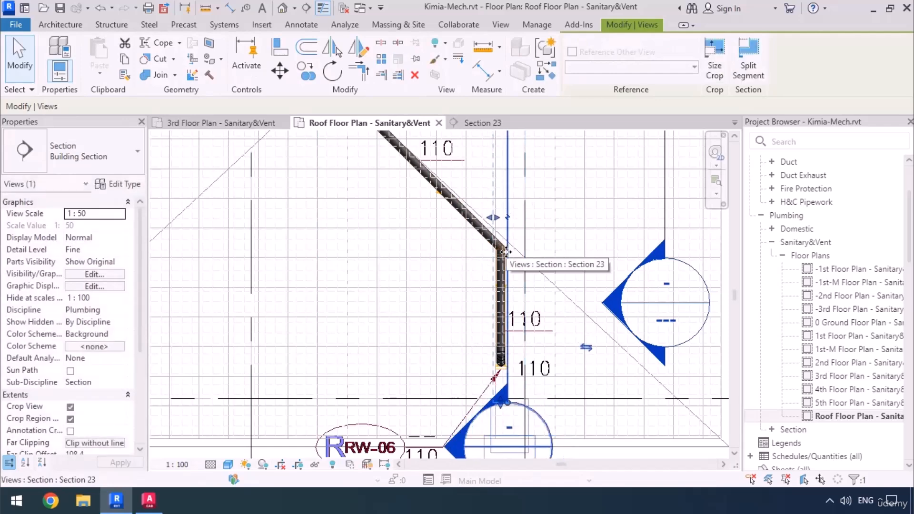
right_click(506, 251)
left_click(533, 174)
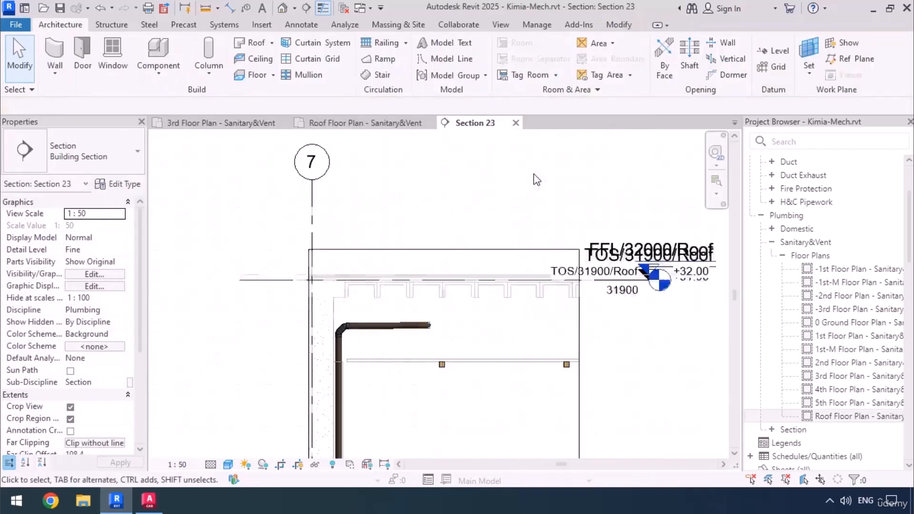
scroll(400, 258, "down", 3)
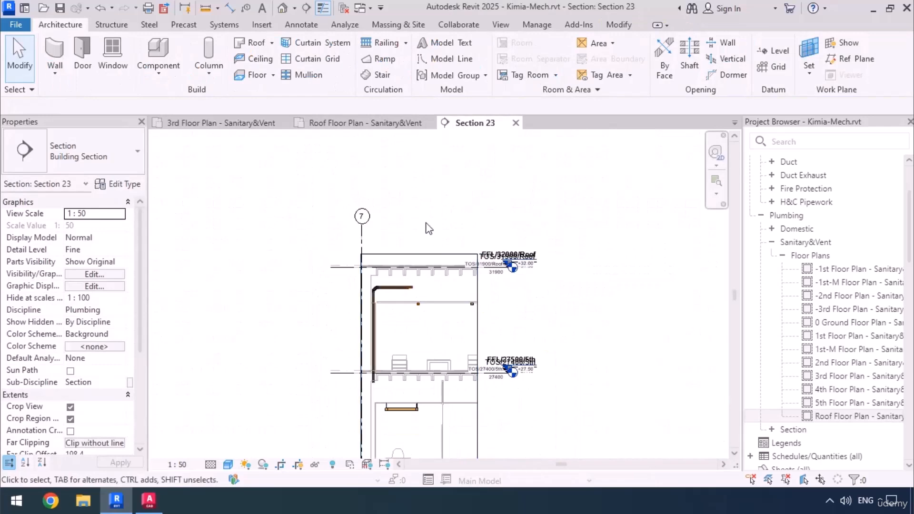
scroll(427, 228, "down", 1)
middle_click_drag(431, 361, 461, 299)
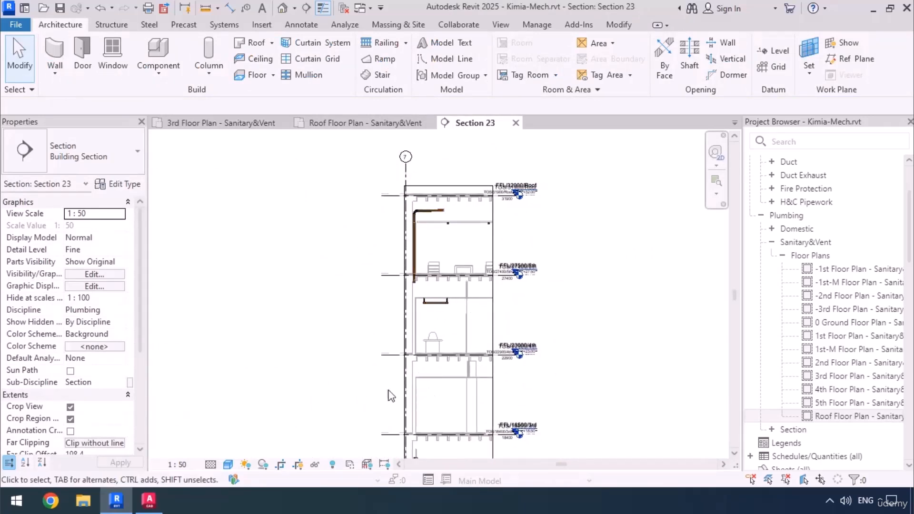
Step: Switch to the AutoCAD riser diagram and examine at which floor level the rainwater riser ends and what it connects to
left_click(150, 500)
scroll(454, 263, "down", 3)
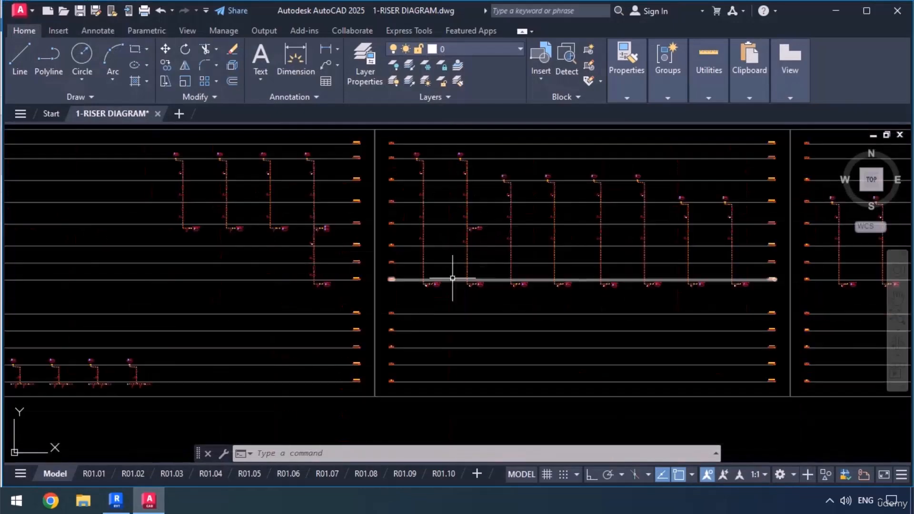
scroll(451, 163, "up", 4)
scroll(480, 165, "down", 4)
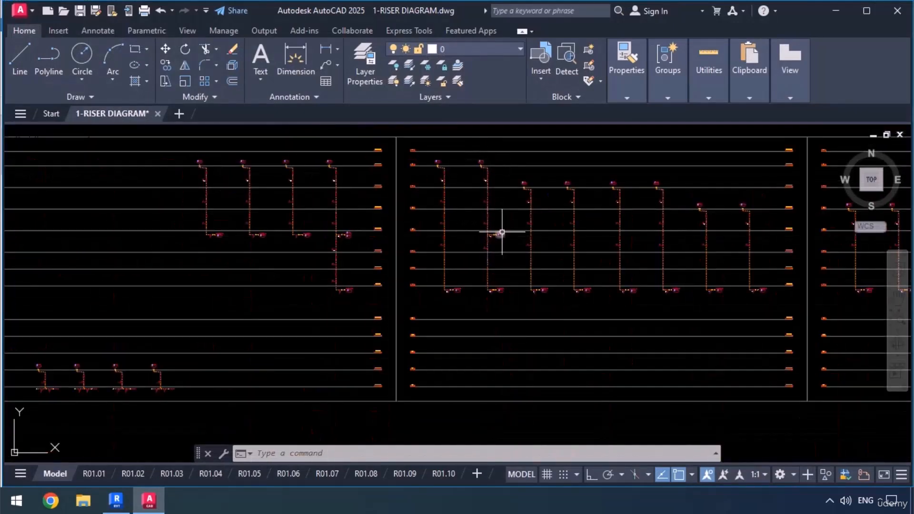
scroll(491, 257, "up", 3)
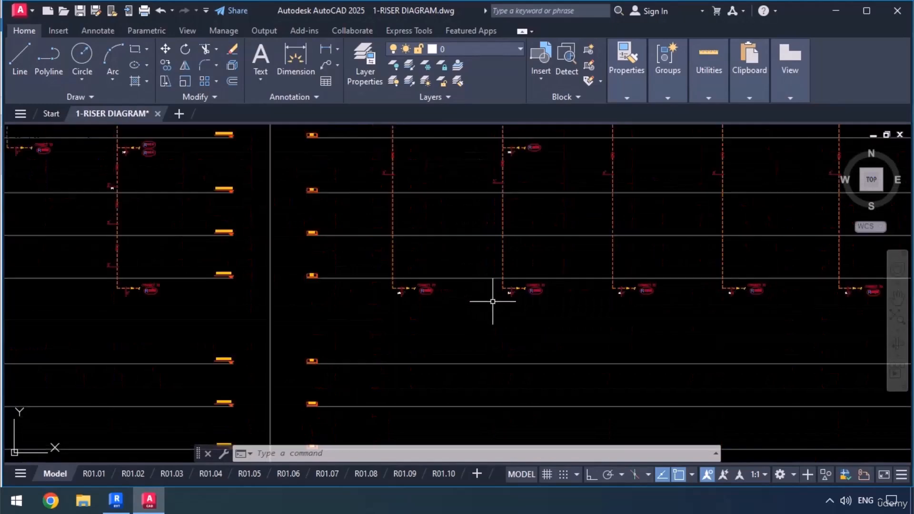
scroll(463, 308, "up", 3)
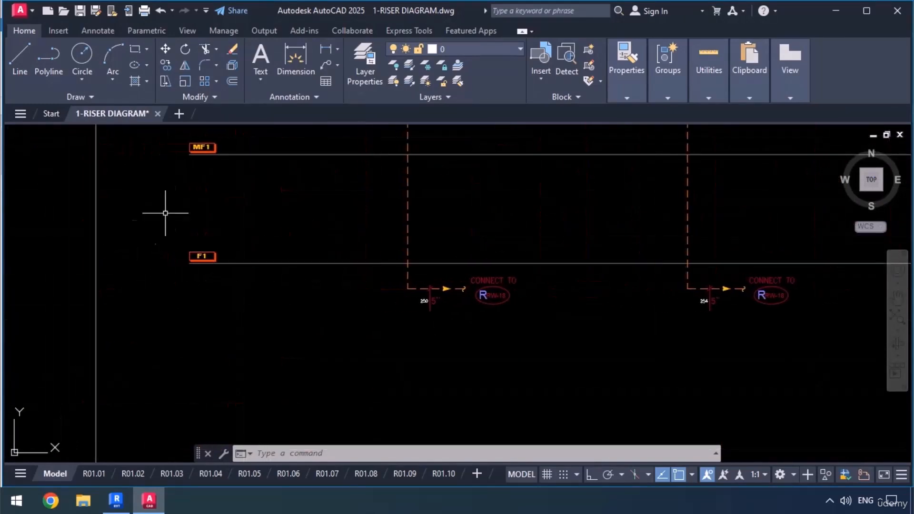
middle_click_drag(216, 301, 219, 182)
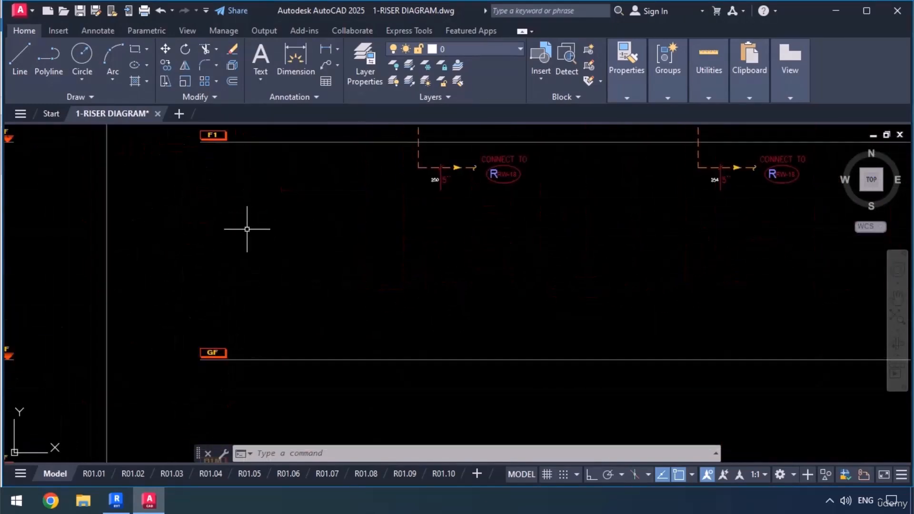
middle_click_drag(249, 228, 212, 254)
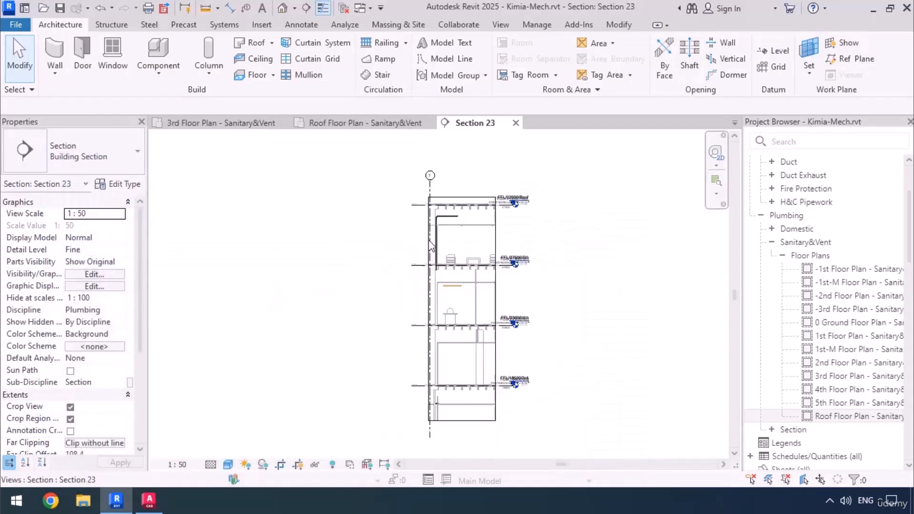
Step: Back in Revit's Section 23, extend the lower edge of the crop region down past the ground floor level
scroll(430, 241, "down", 2)
middle_click_drag(495, 376, 483, 289)
left_click(438, 273)
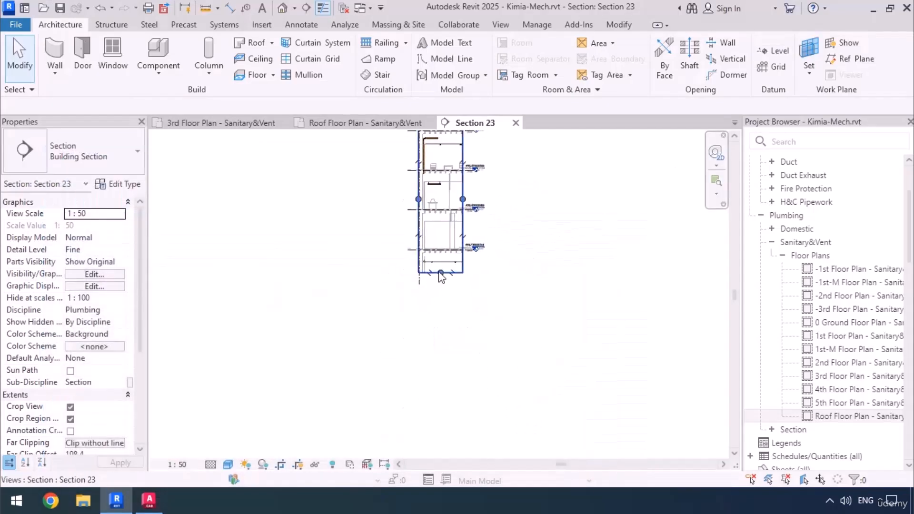
left_click_drag(441, 273, 484, 436)
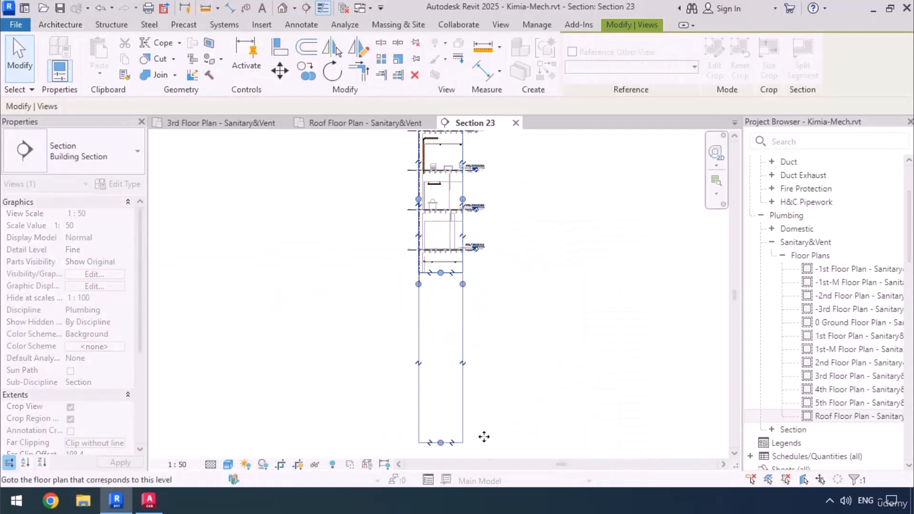
scroll(475, 418, "up", 3)
mouse_move(483, 413)
middle_mouse_down()
mouse_move(496, 337)
mouse_move(500, 366)
mouse_move(444, 388)
mouse_move(447, 400)
middle_mouse_up()
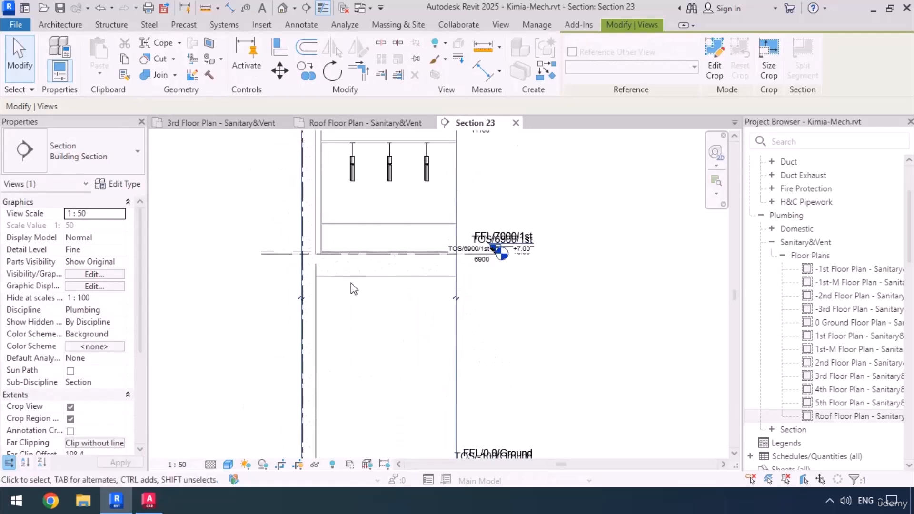
scroll(440, 319, "down", 6)
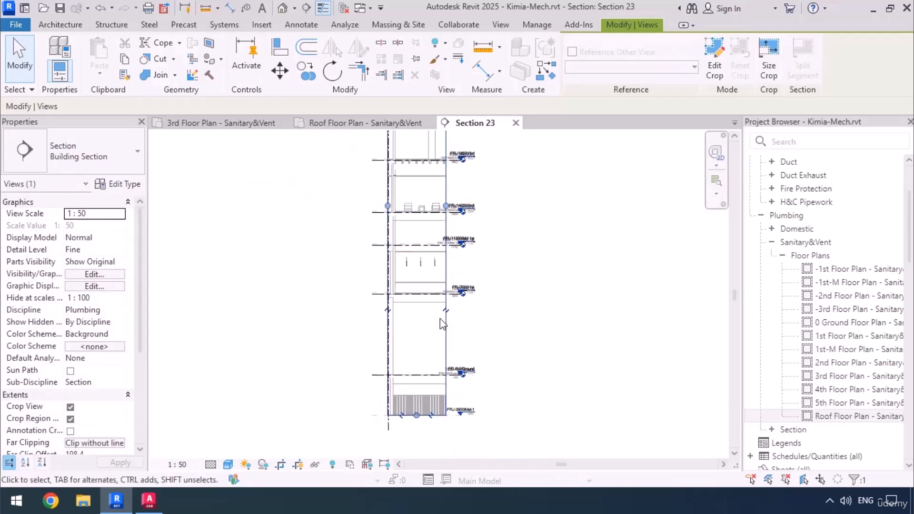
Step: Continue the riser pipe vertically from its open lower end to -26100 mm, just below the 1st floor slab, and end the Pipe command
scroll(430, 166, "up", 5)
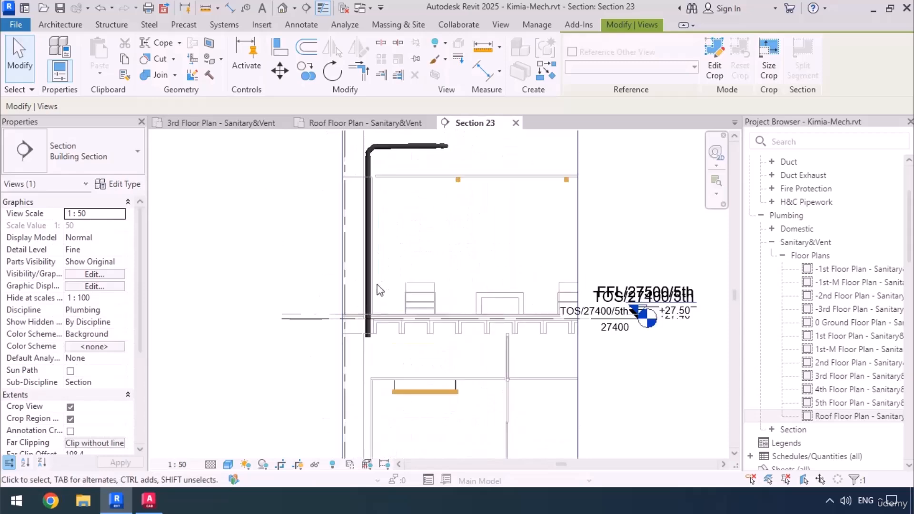
left_click(367, 334)
right_click(370, 344)
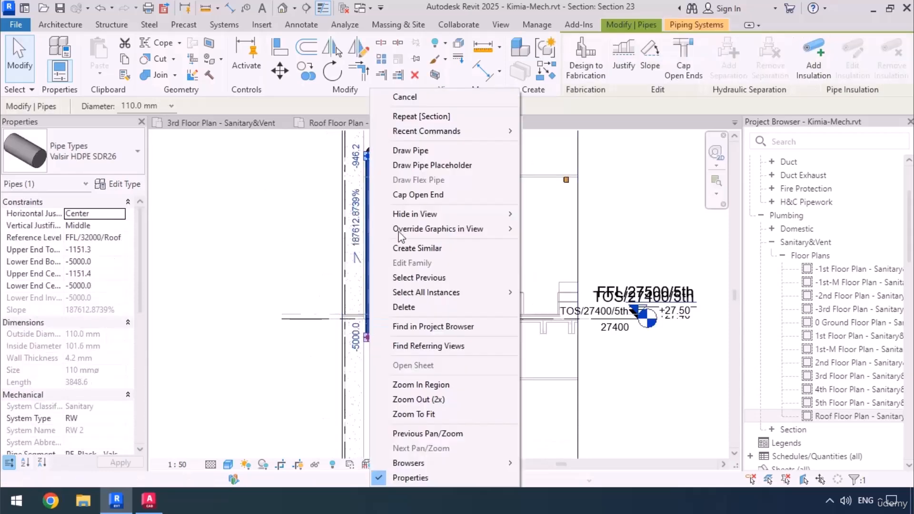
left_click(408, 147)
scroll(395, 167, "down", 6)
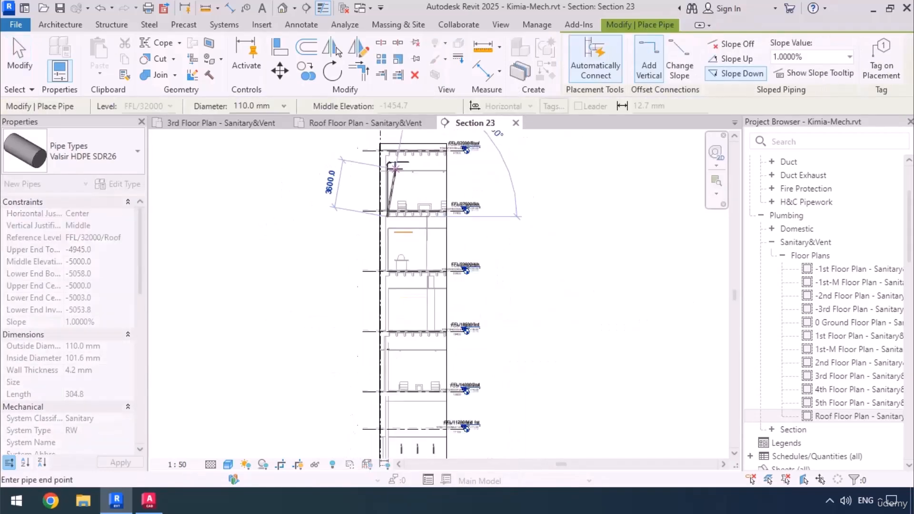
middle_click_drag(387, 325, 394, 298)
scroll(392, 317, "up", 3)
scroll(404, 334, "up", 2)
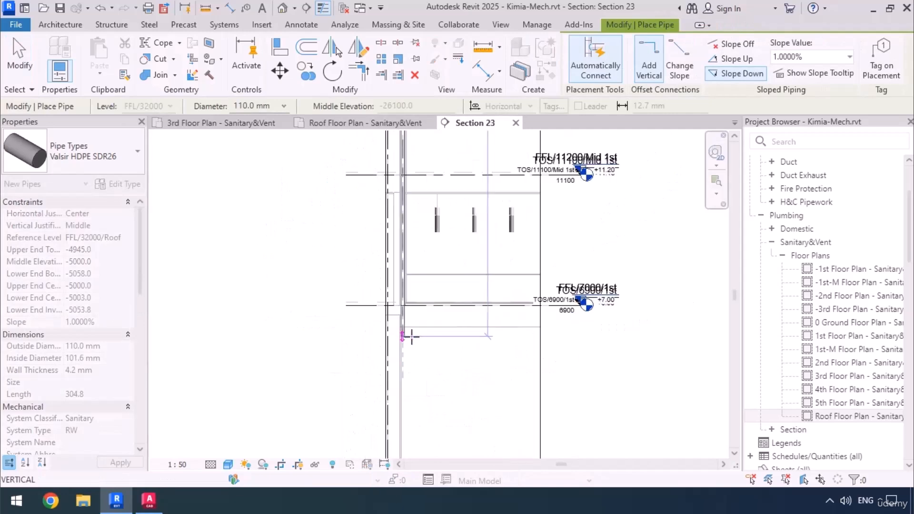
middle_click_drag(423, 349, 380, 279)
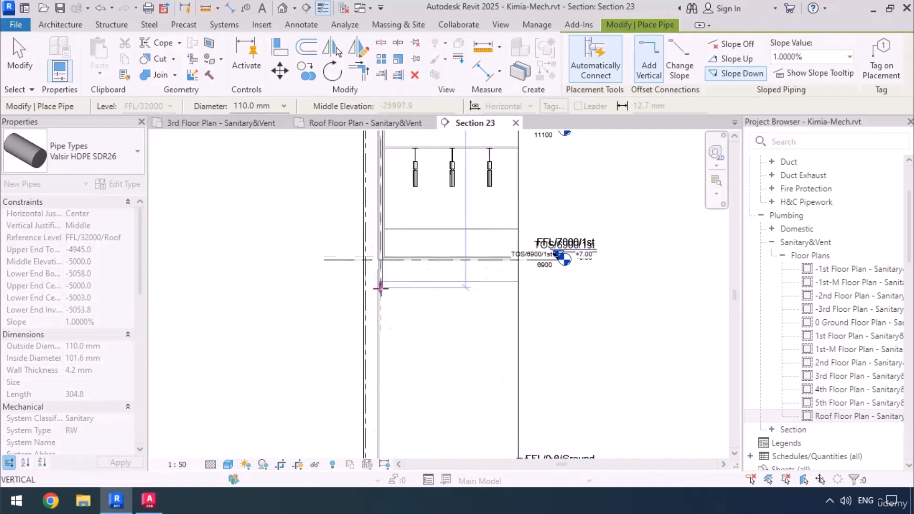
scroll(379, 291, "up", 3)
left_click(380, 292)
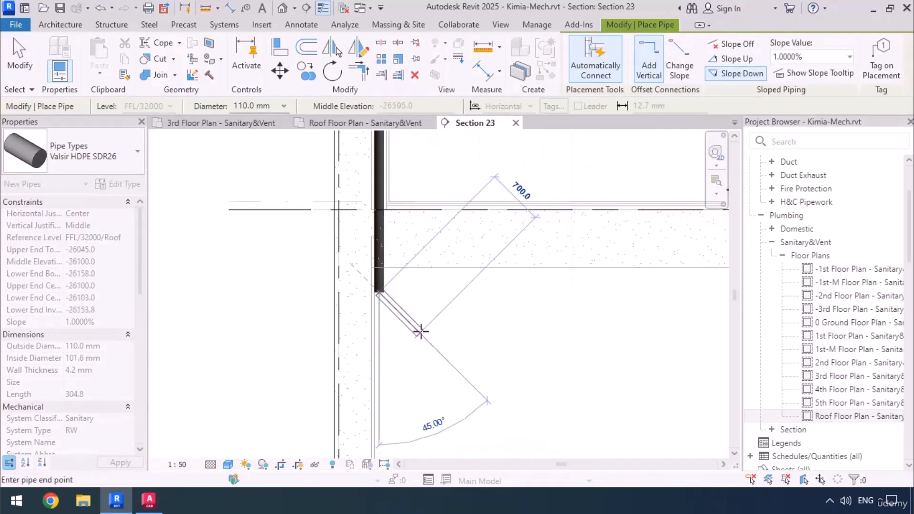
key("Escape")
key("Escape")
Step: Inspect the RW-06 riser upward in Section 23 and check its position in the 5th, 4th and 3rd floor Sanitary&Vent plans
scroll(381, 355, "down", 4)
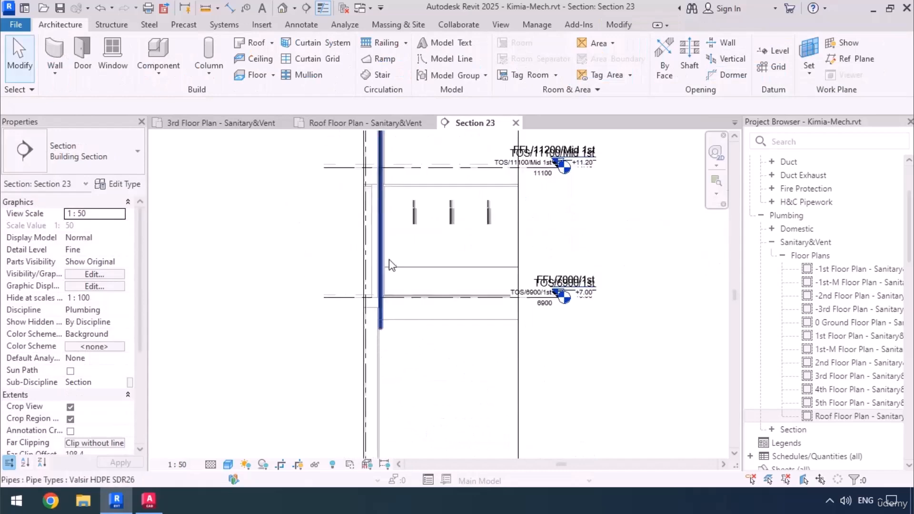
middle_click_drag(388, 394, 387, 490)
middle_click_drag(386, 236, 386, 253)
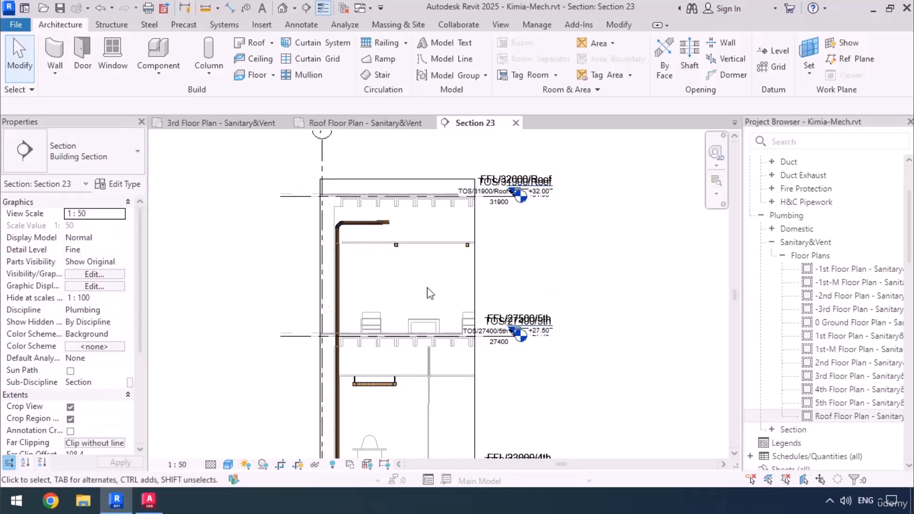
left_click(856, 402)
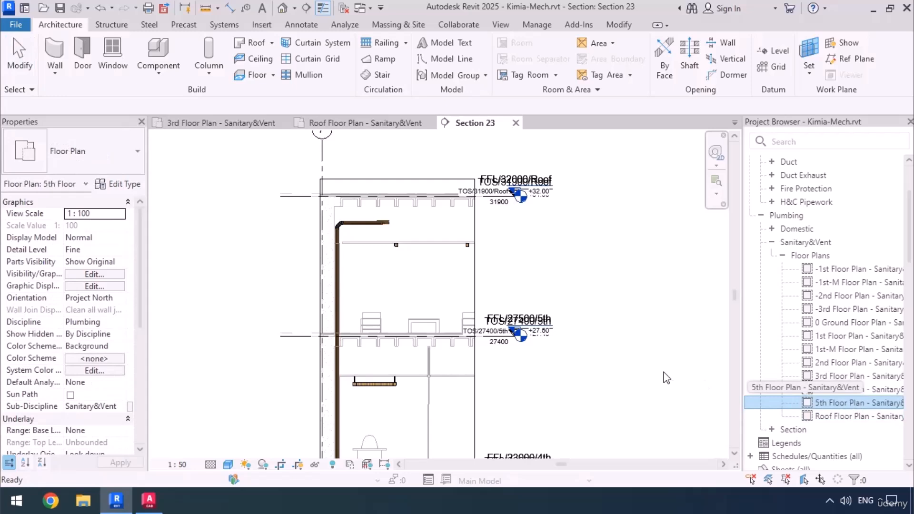
scroll(578, 394, "up", 6)
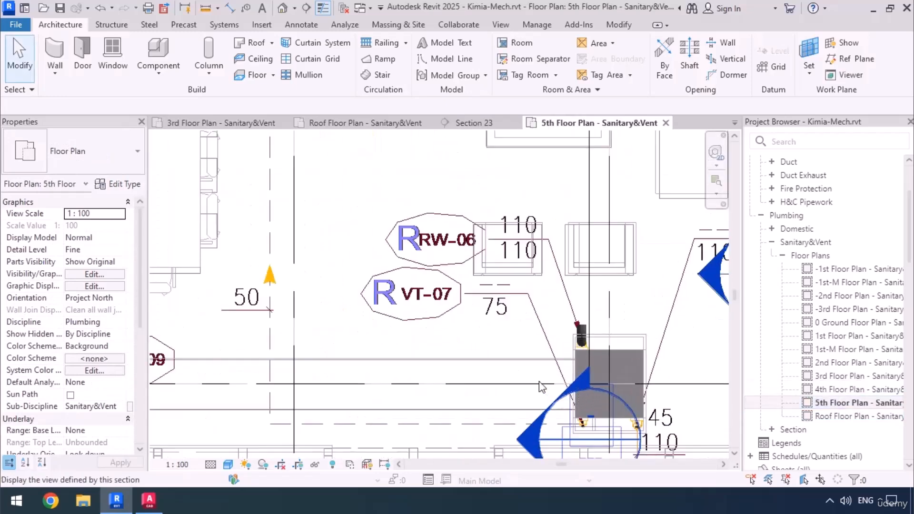
scroll(486, 370, "up", 4)
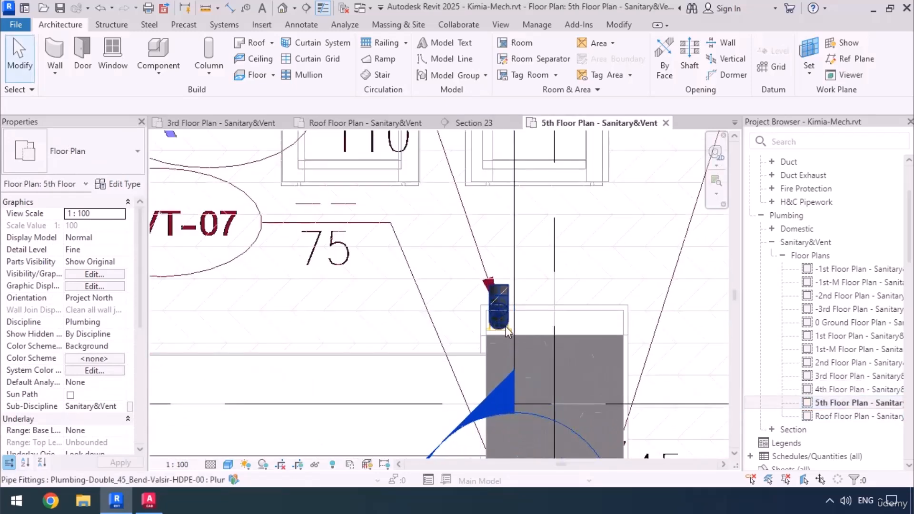
scroll(475, 353, "down", 3)
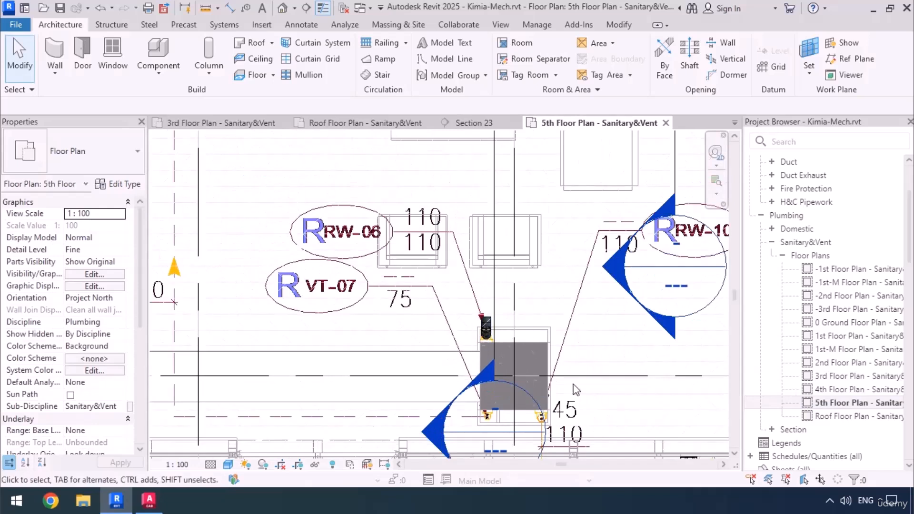
left_click(838, 392)
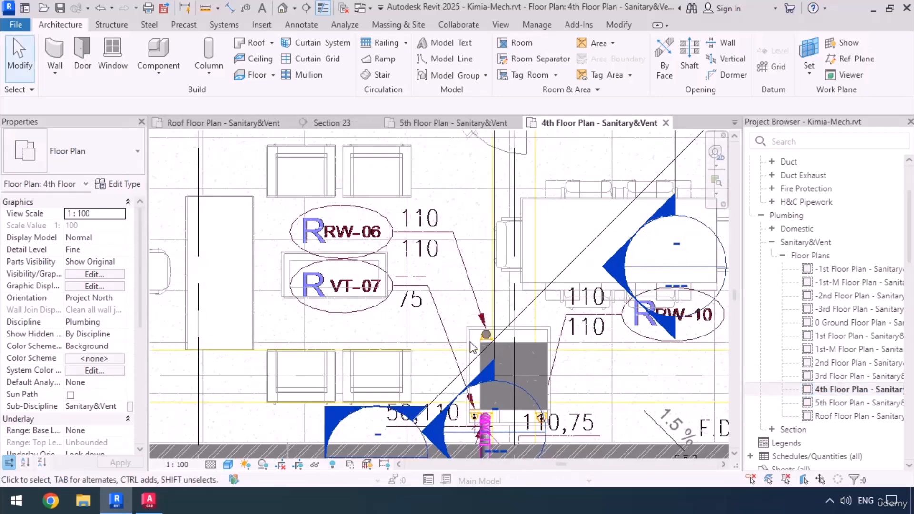
double_click(812, 375)
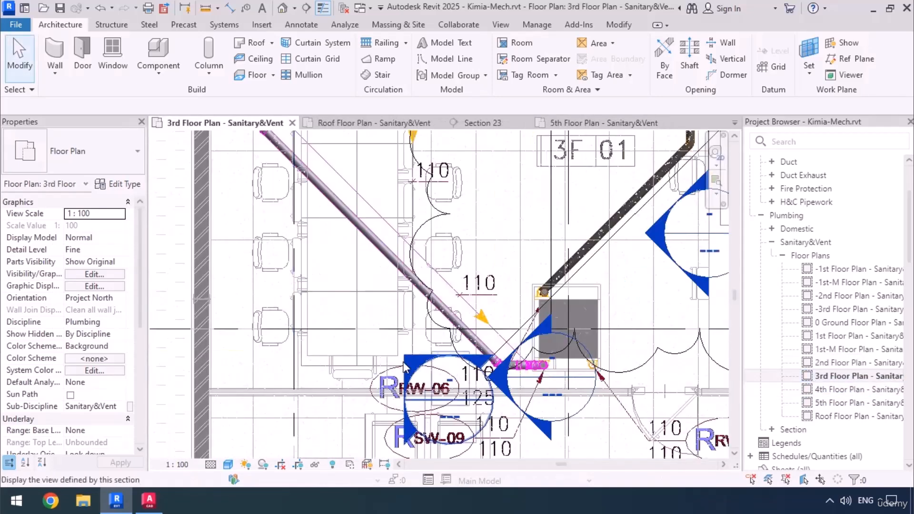
scroll(560, 274, "up", 4)
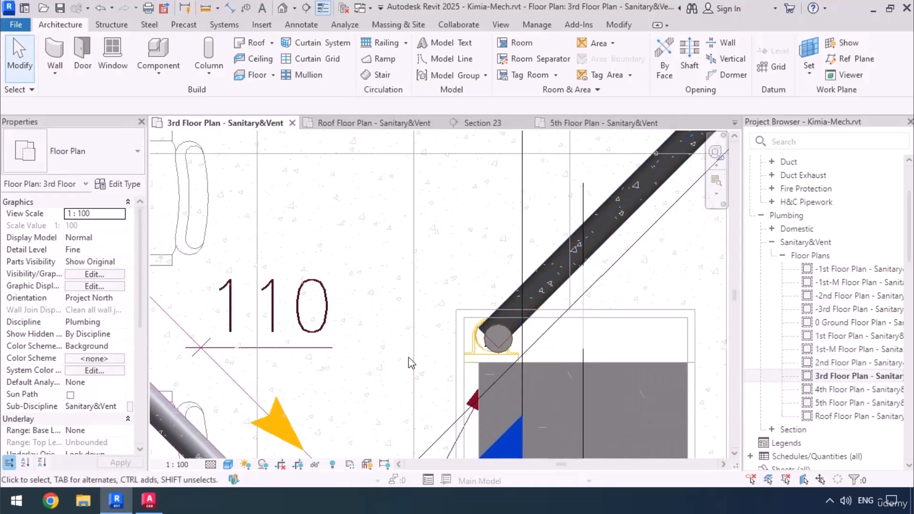
Step: Check the RW-06 riser's position and tagged pipe sizes in the 2nd and 1st-M floor Sanitary&Vent plans
scroll(409, 357, "down", 3)
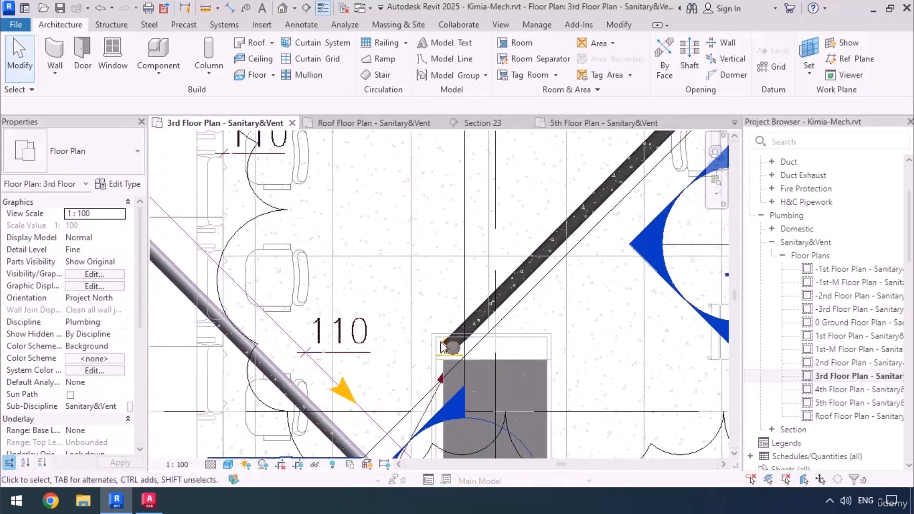
left_click(825, 366)
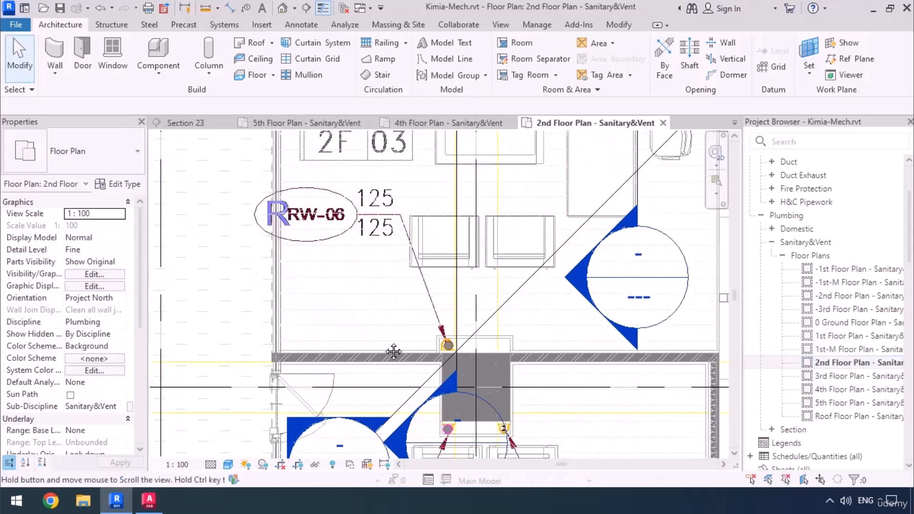
middle_click_drag(394, 351, 407, 371)
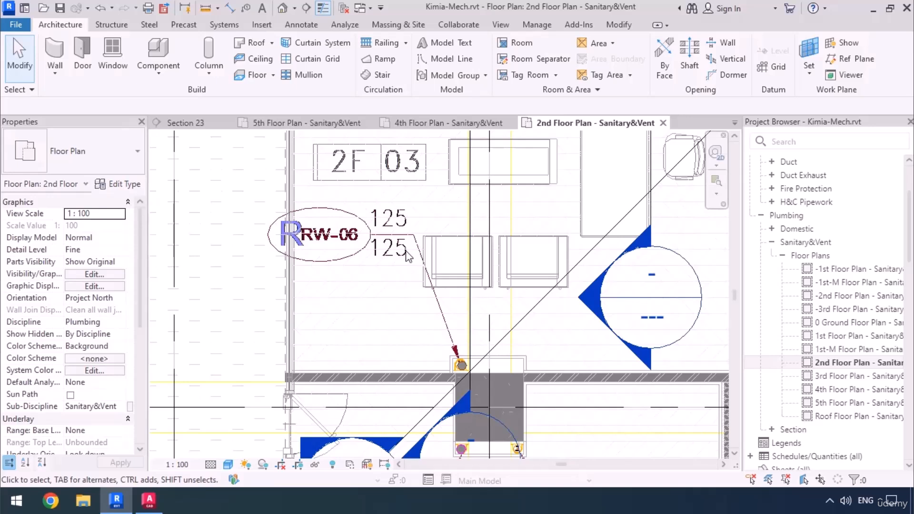
left_click(866, 351)
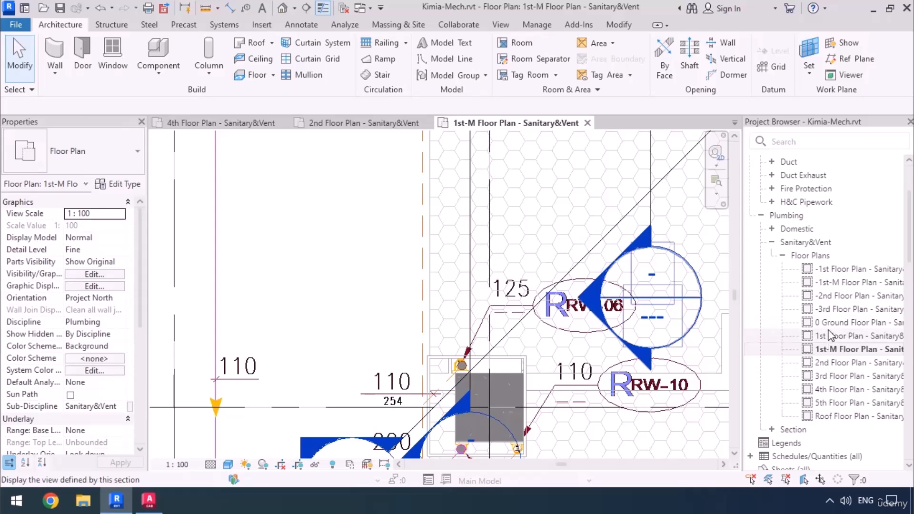
scroll(476, 261, "down", 3)
scroll(476, 261, "down", 2)
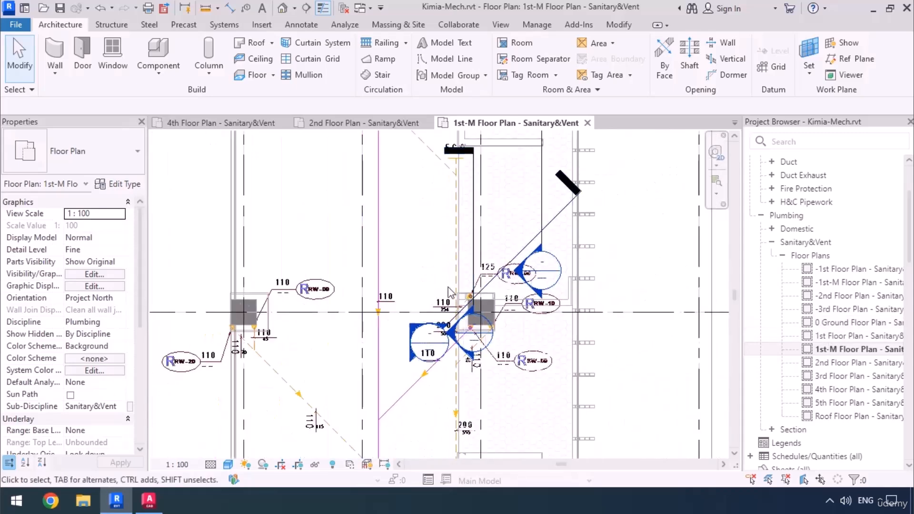
middle_click_drag(472, 409, 464, 434)
scroll(455, 328, "up", 2)
scroll(458, 329, "up", 2)
middle_click_drag(463, 365, 440, 391)
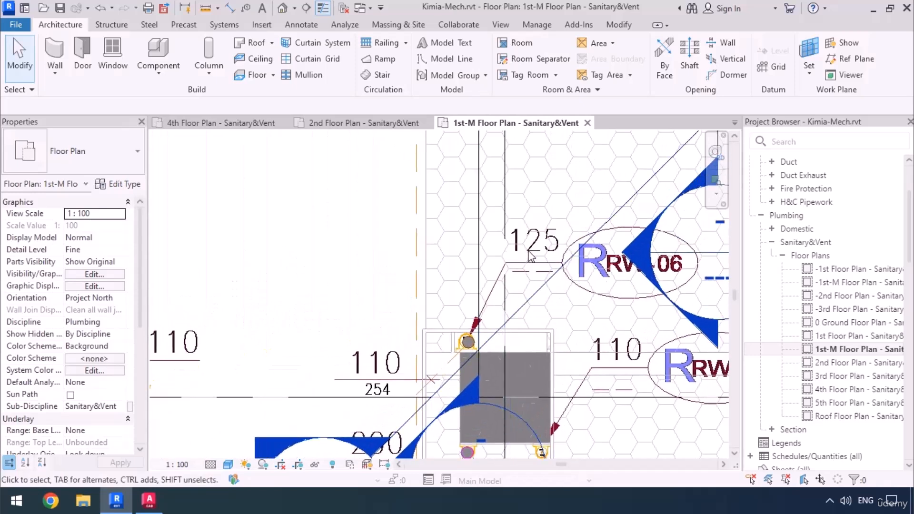
Step: Compare the RW-06 size tag in the 2nd floor plan with the tag and branch pipe in the 3rd floor plan
left_click(379, 123)
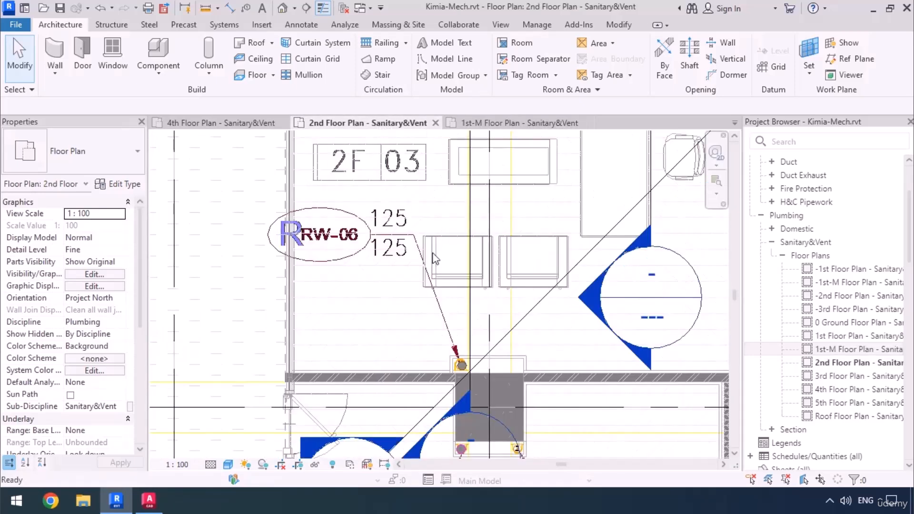
double_click(832, 377)
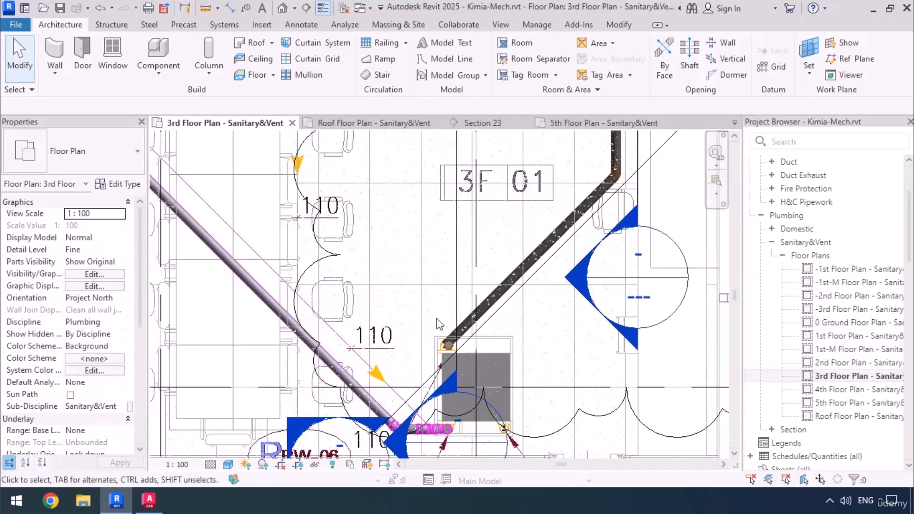
middle_click_drag(414, 439, 461, 321)
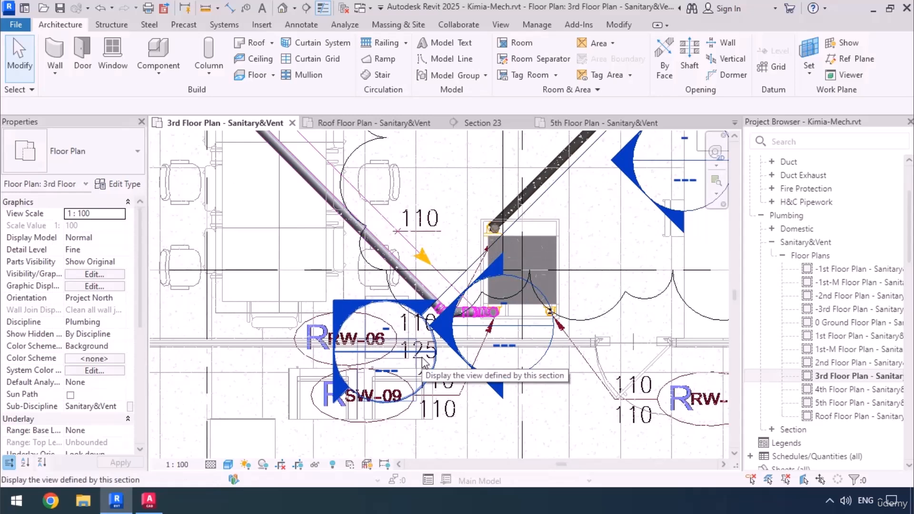
middle_click_drag(481, 367, 471, 404)
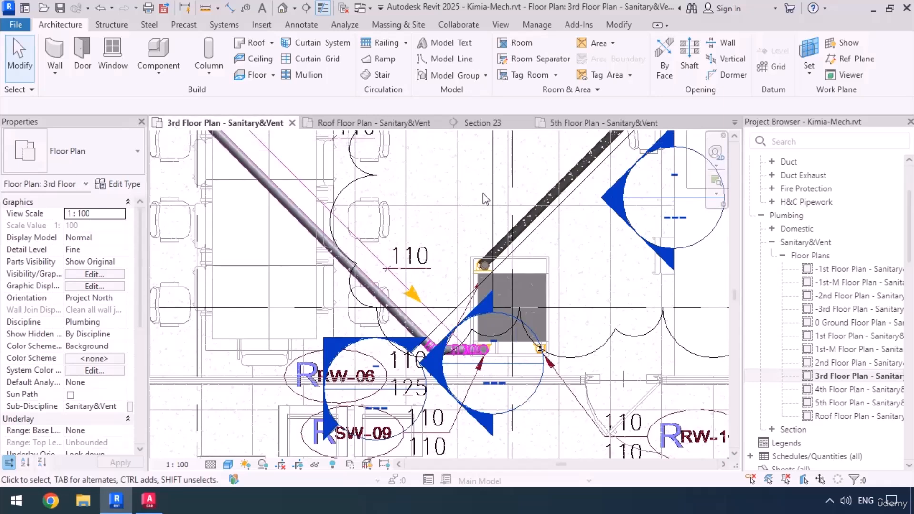
middle_click_drag(617, 144, 562, 204)
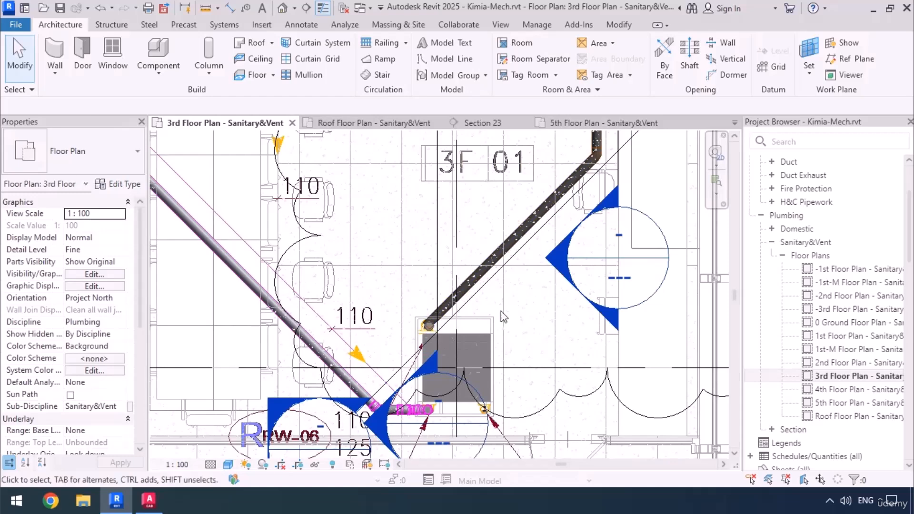
middle_click_drag(518, 341, 520, 351)
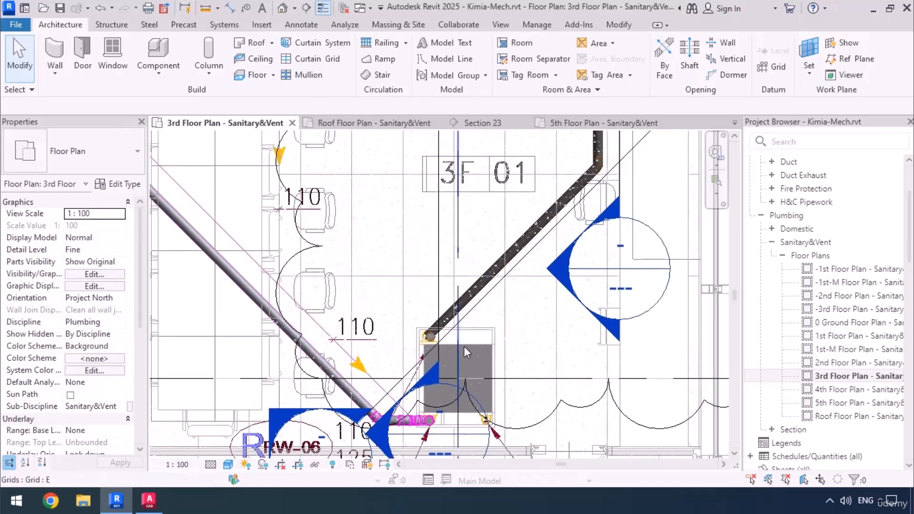
Step: Draw a reference plane at 45° through the centre of the RW-06 riser in the 3rd floor plan, parallel to the branch pipe
scroll(453, 349, "up", 4)
scroll(420, 344, "up", 3)
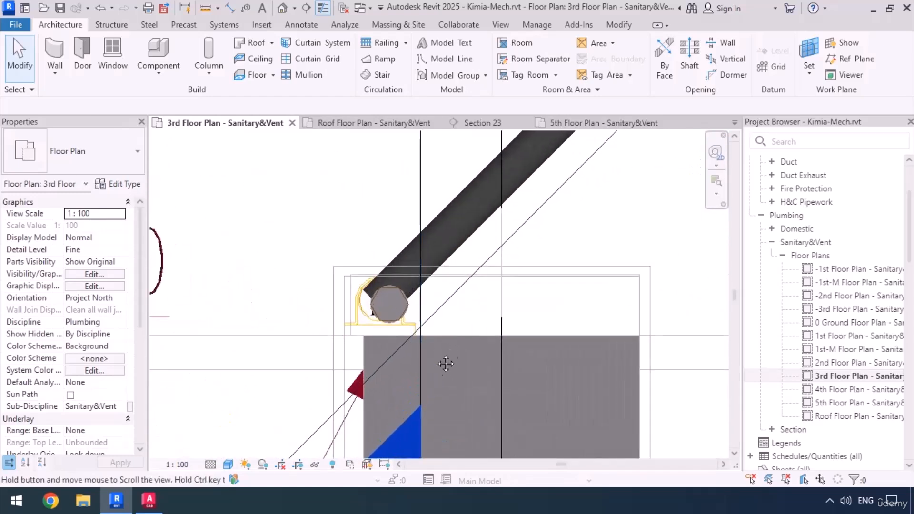
middle_click_drag(446, 363, 415, 403)
scroll(361, 364, "up", 2)
middle_click_drag(368, 355, 323, 380)
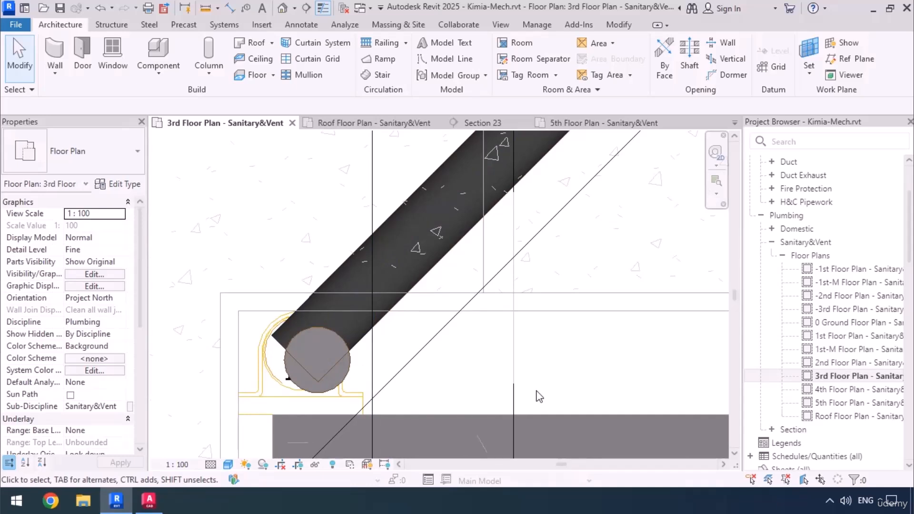
key("r")
key("p")
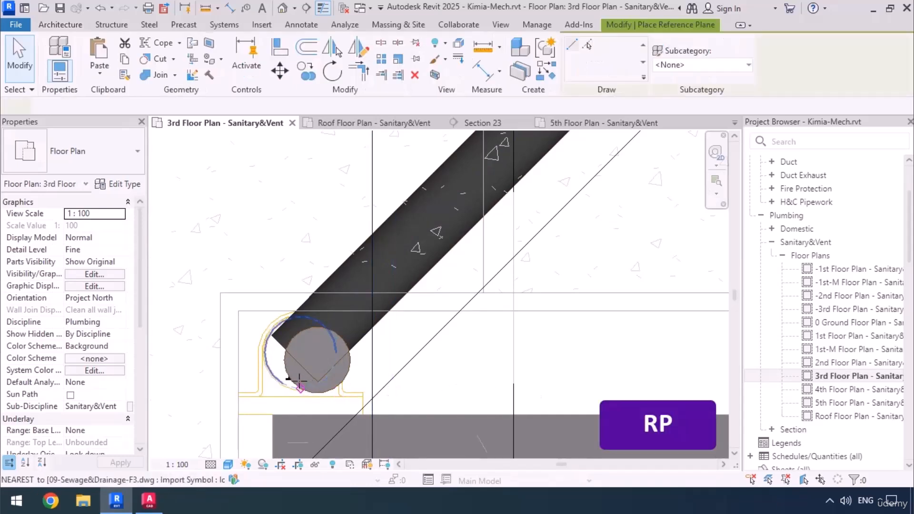
left_click(293, 381)
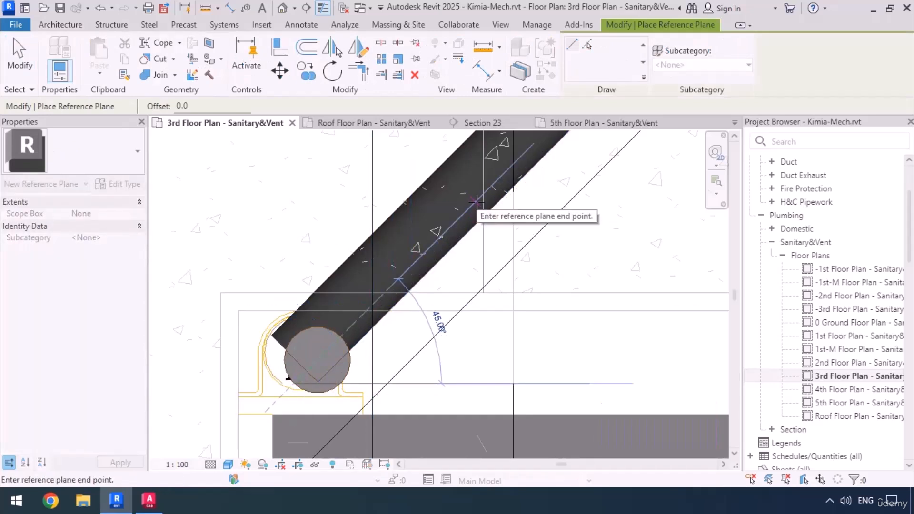
left_click(533, 236)
key("Escape")
key("Escape")
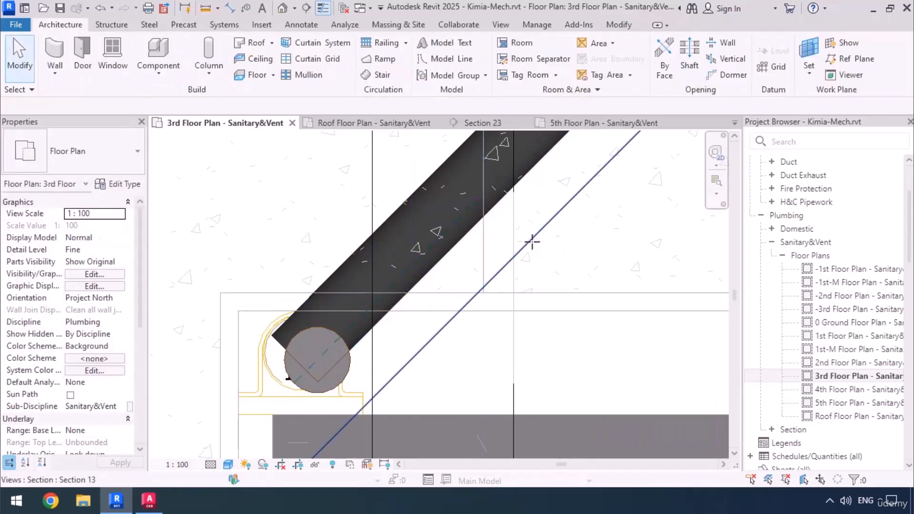
Step: Align the centreline of the diagonal branch pipe to the 45° reference plane through the riser
key("a")
key("l")
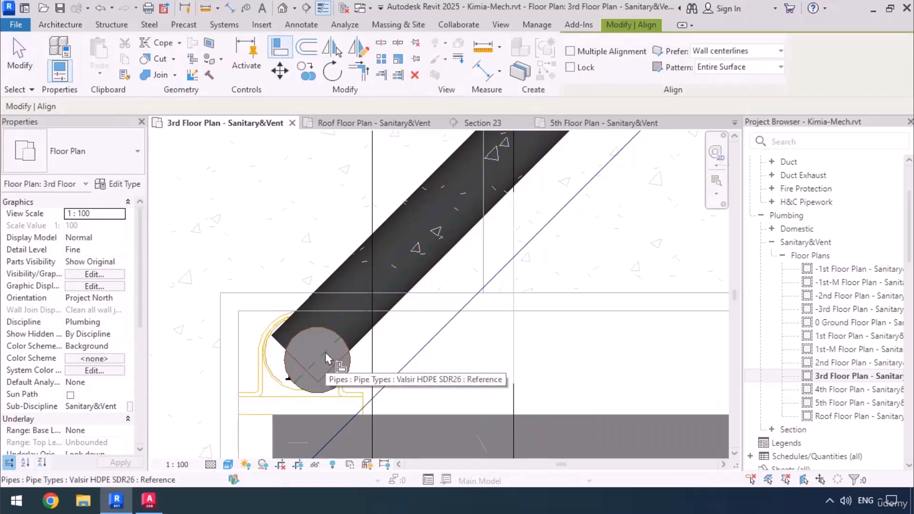
key("Tab")
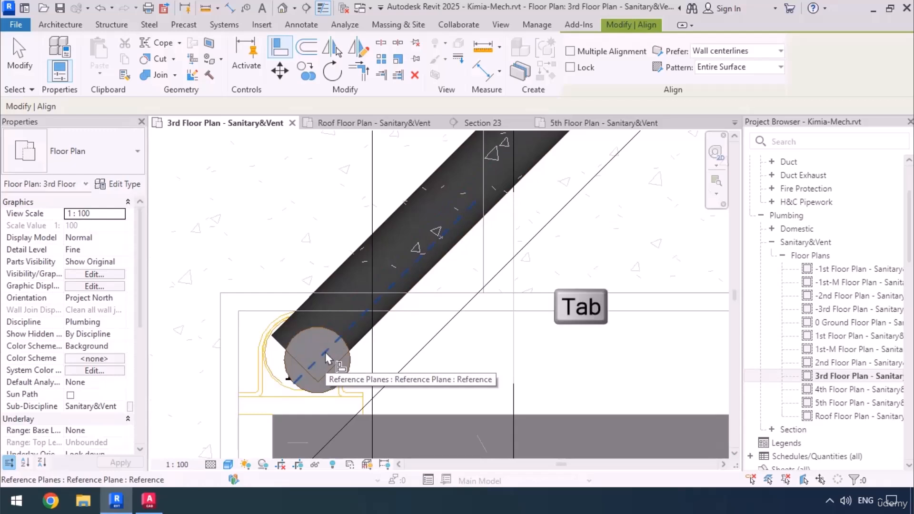
left_click(327, 359)
middle_click_drag(484, 359, 438, 376)
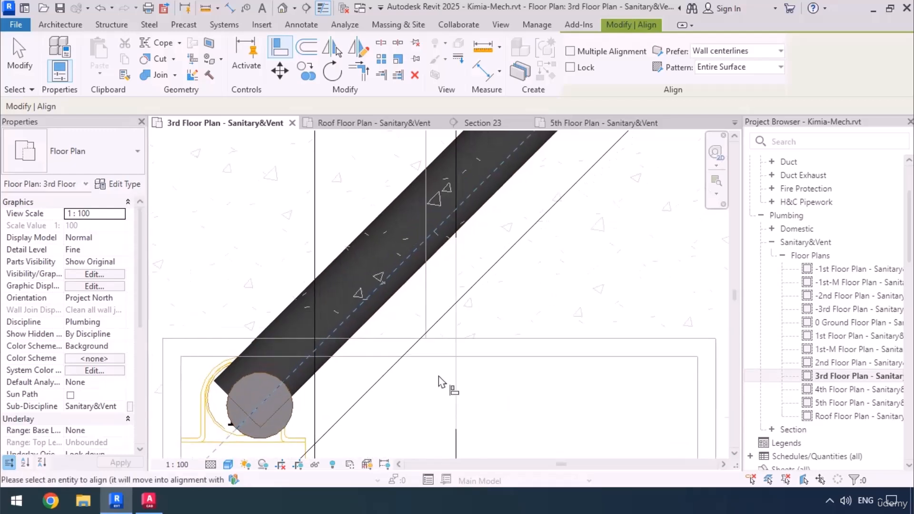
left_click(461, 234)
scroll(419, 391, "down", 3)
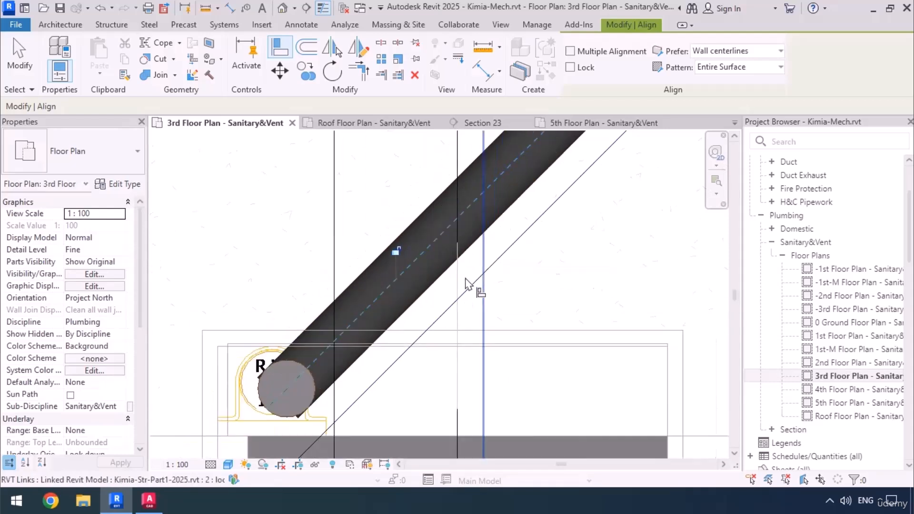
key("Escape")
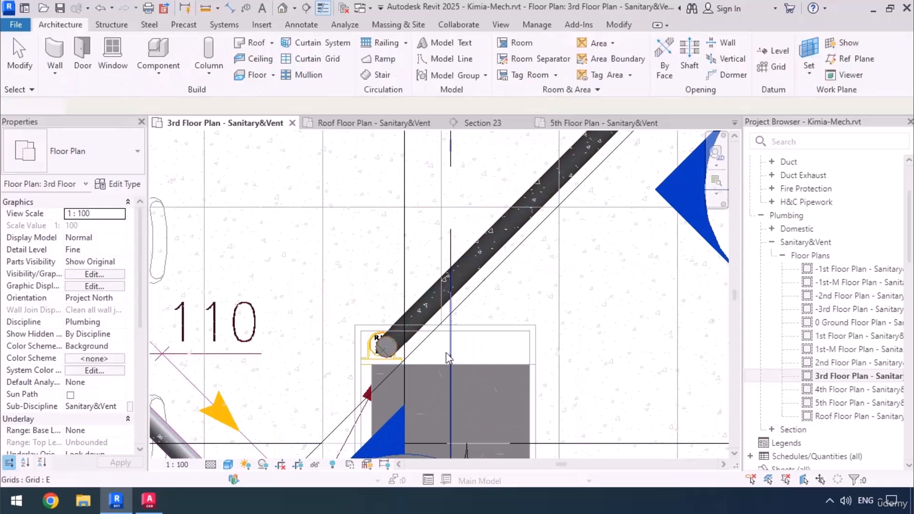
Step: Open Section 13 from its section line beside the branch pipe and locate where the branch meets the riser
left_click(429, 349)
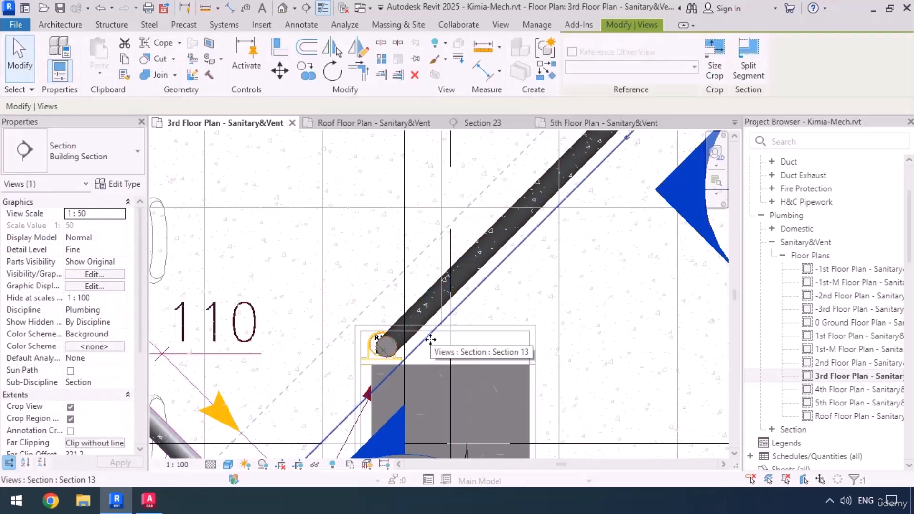
right_click(431, 339)
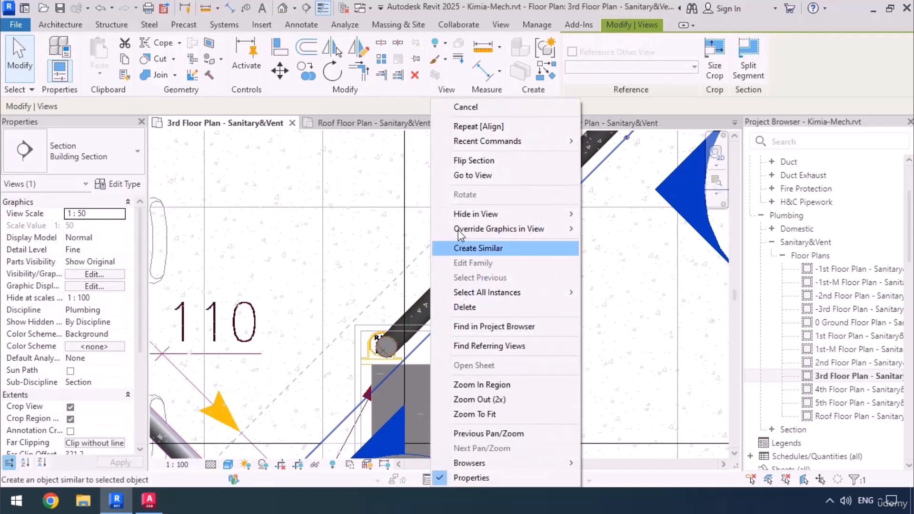
left_click(465, 176)
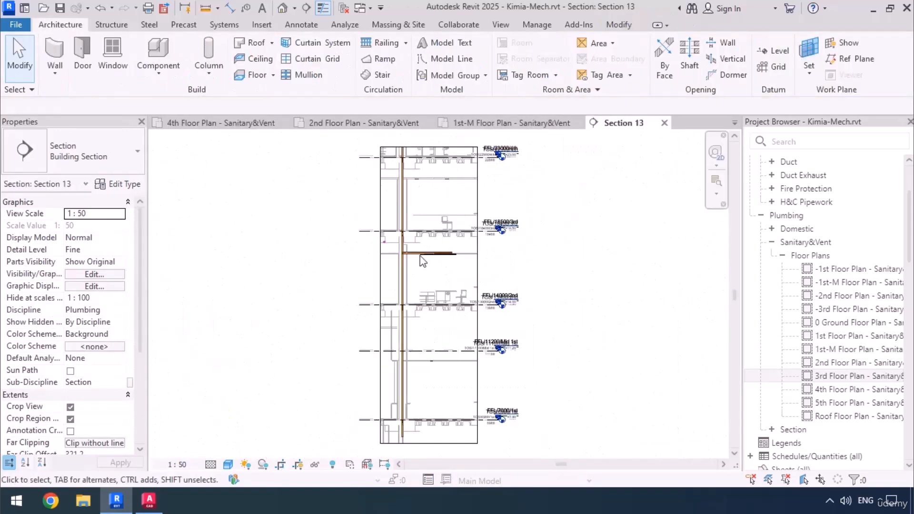
scroll(391, 270, "up", 8)
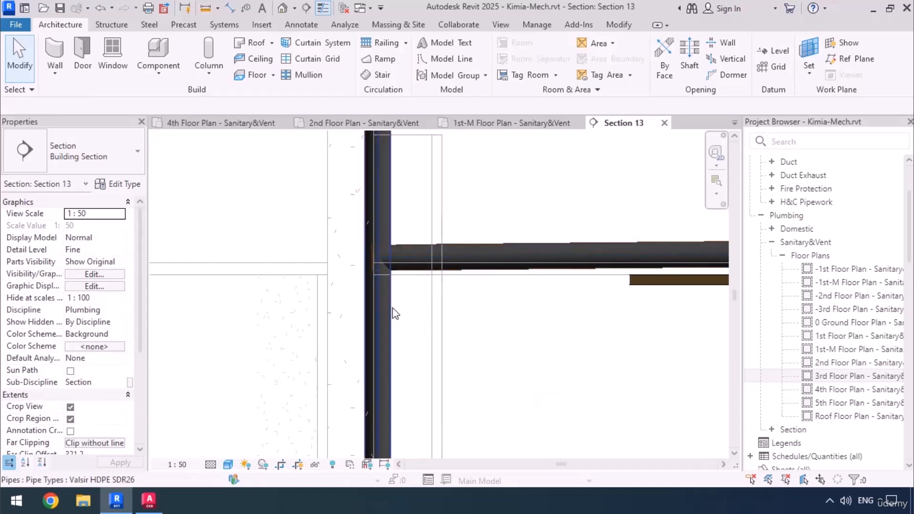
middle_click_drag(406, 288, 400, 281)
middle_click_drag(526, 298, 483, 283)
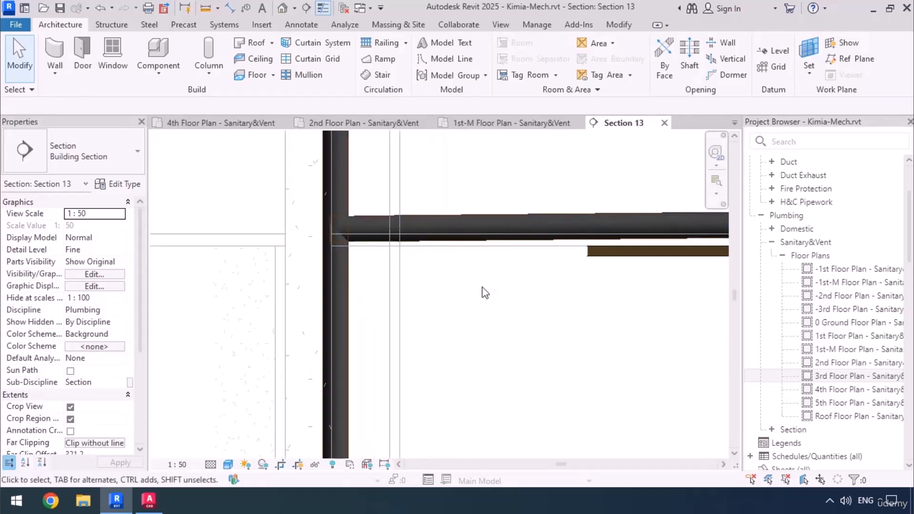
Step: Draw a short 110 mm pipe from the riser below the branch pipe, rising at 45° towards it, and end the Pipe command
key("p")
key("i")
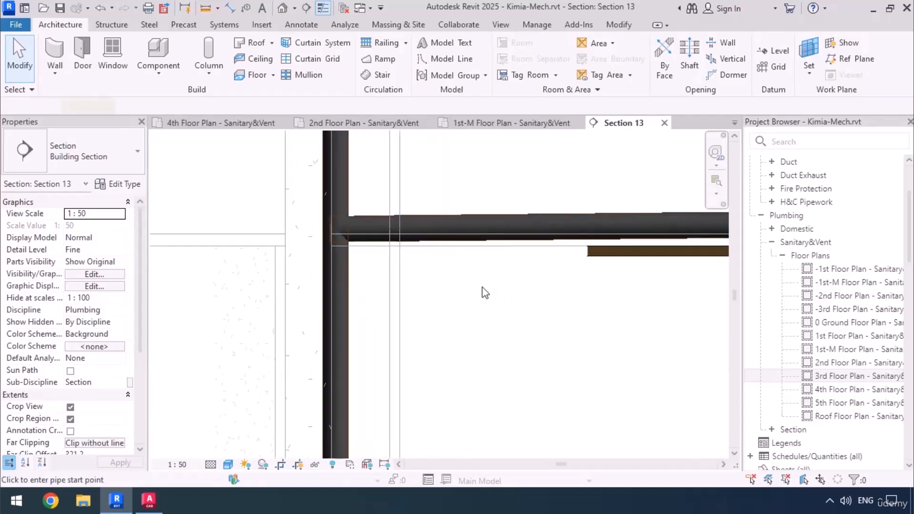
left_click(335, 341)
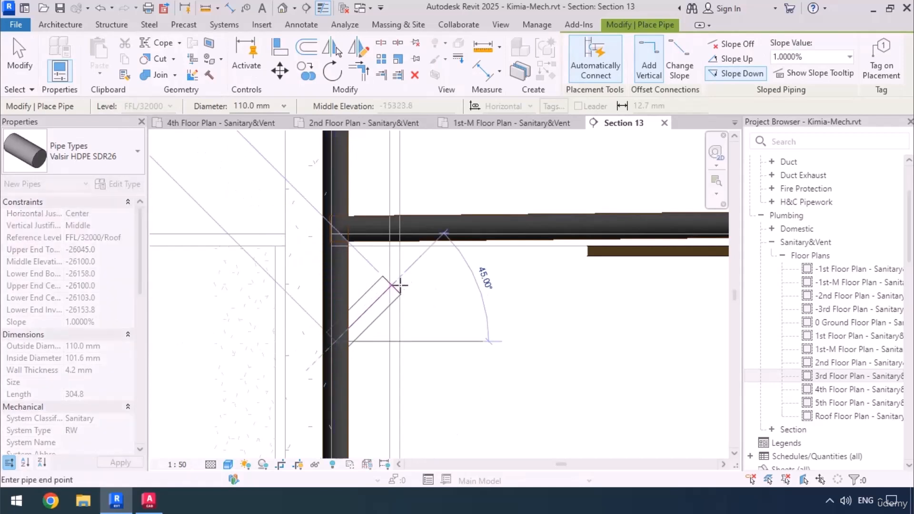
left_click(438, 299)
key("Escape")
key("Escape")
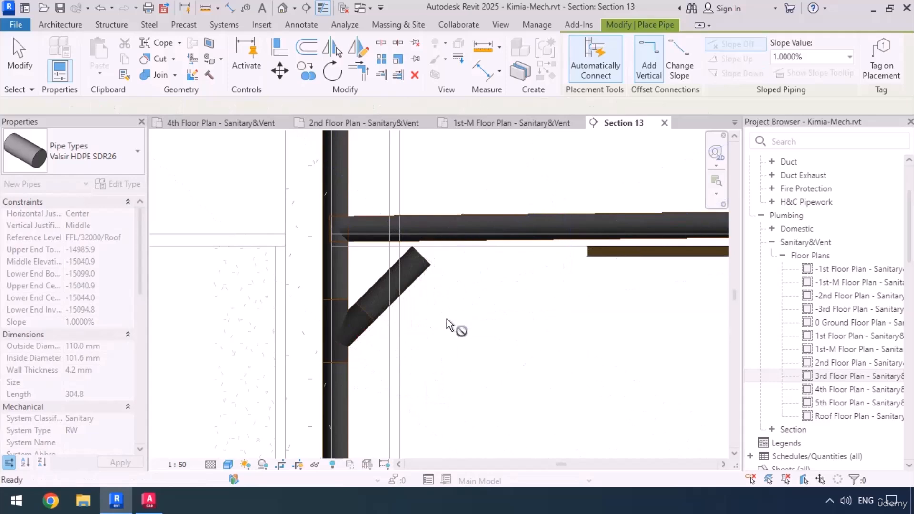
key("Escape")
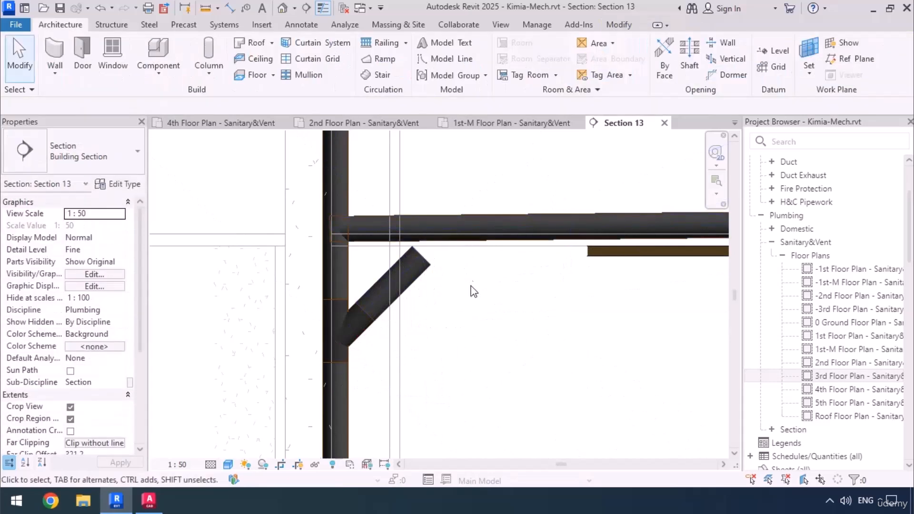
Step: In the Valsir HDPE SDR26 pipe type's routing preferences, set the Plumbing-Bend-Valsir-HDPE-00: Standard elbow's minimum size to All
key("p")
key("i")
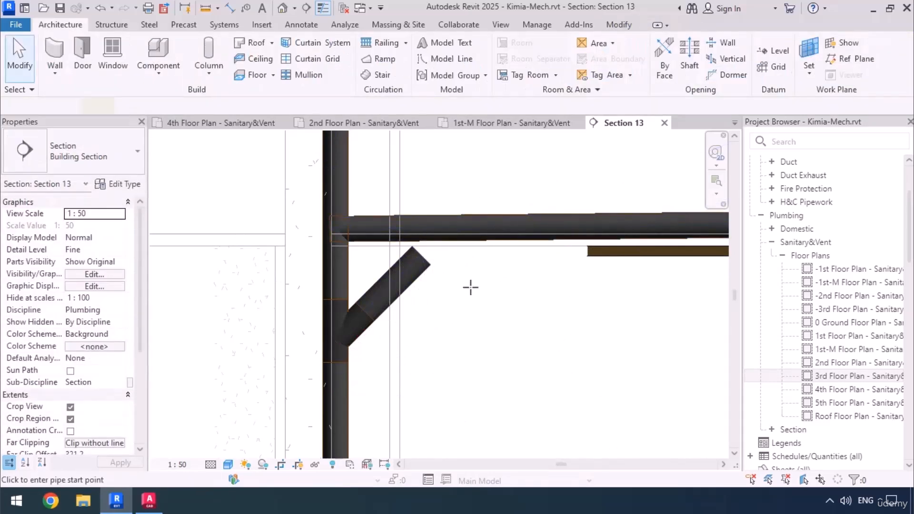
left_click(132, 185)
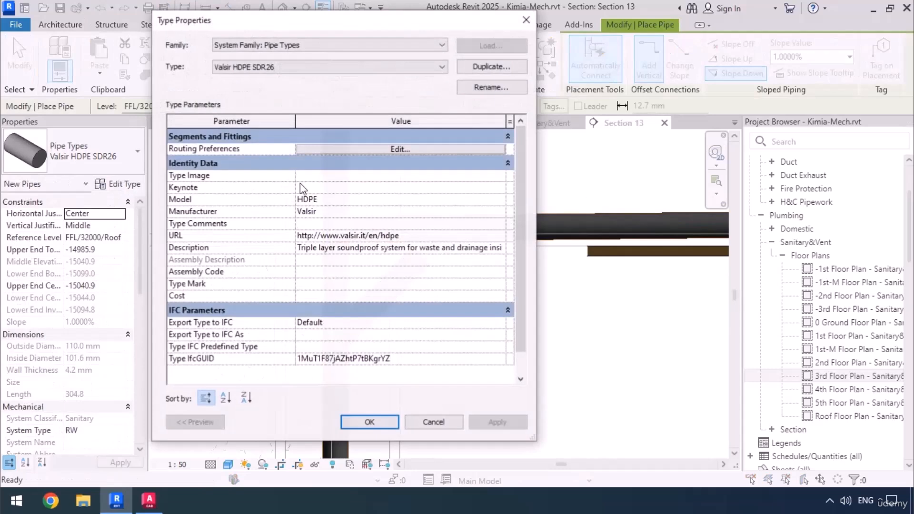
left_click(368, 149)
left_click(595, 172)
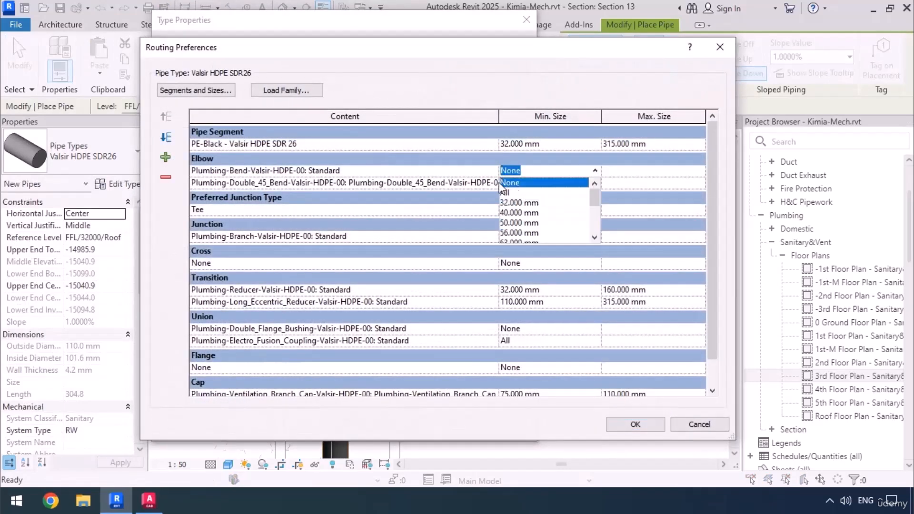
left_click(513, 194)
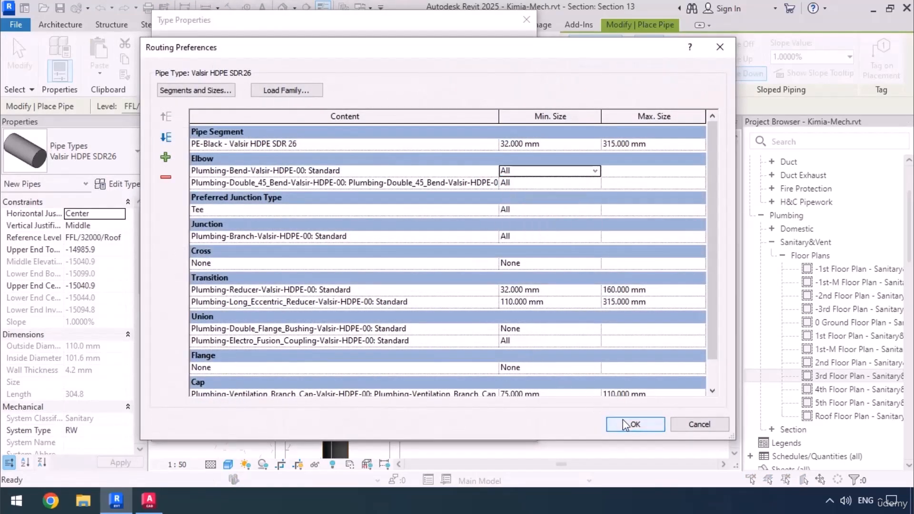
left_click(624, 424)
left_click(368, 422)
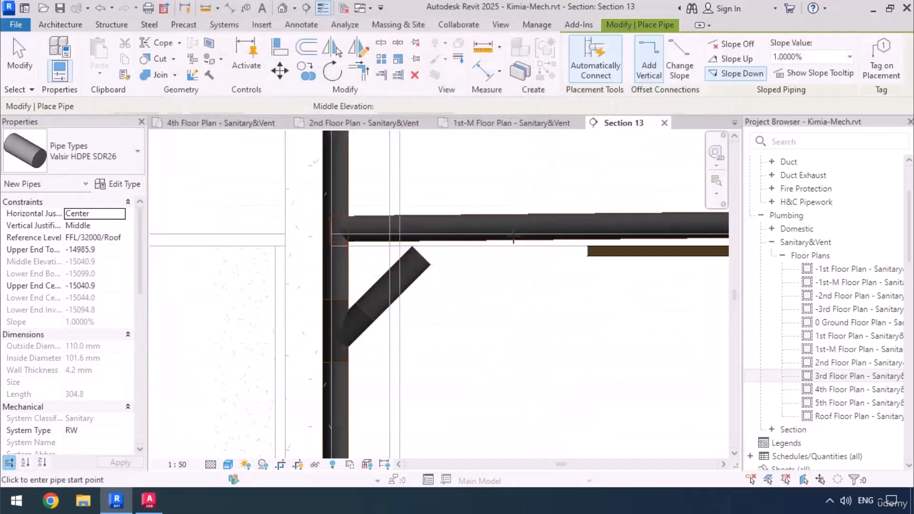
Step: Trim the 45° pipe and the near-horizontal branch pipe to a corner, and nudge the riser's branch fitting upward to shorten the diagonal
middle_click_drag(555, 336, 500, 361)
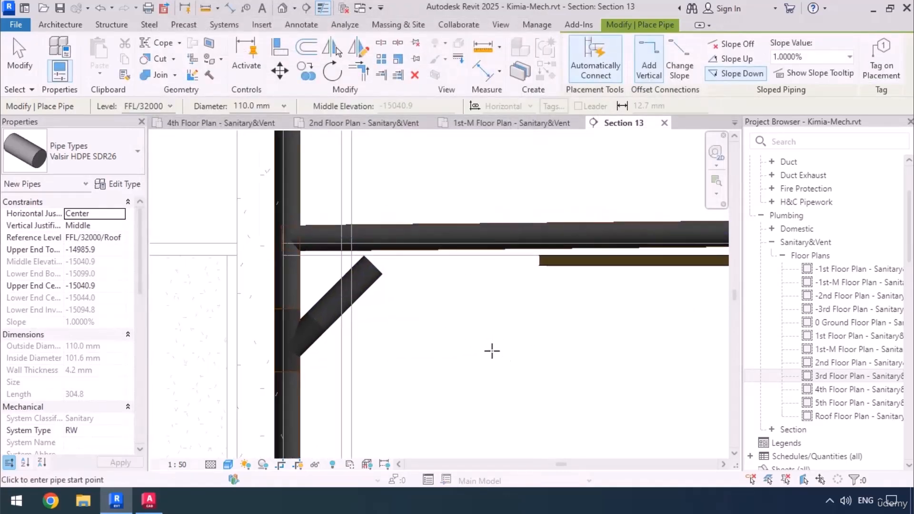
key("t")
key("r")
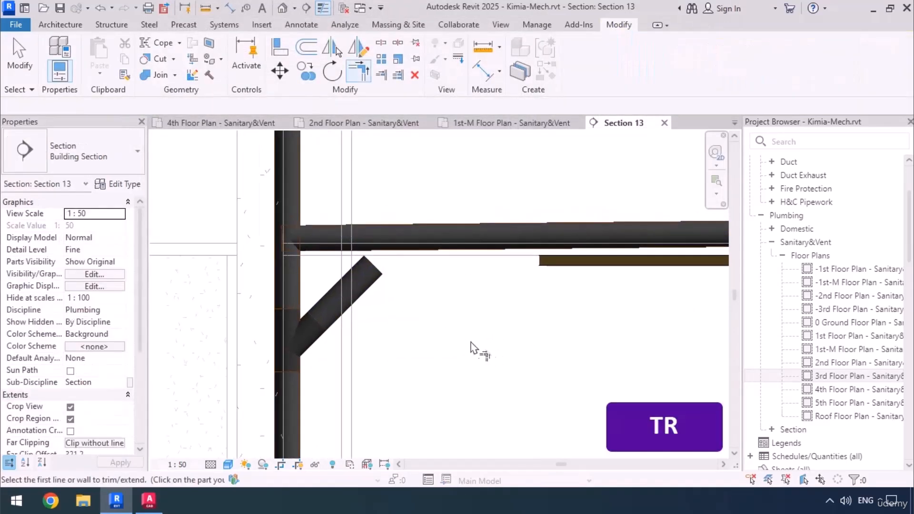
left_click(372, 296)
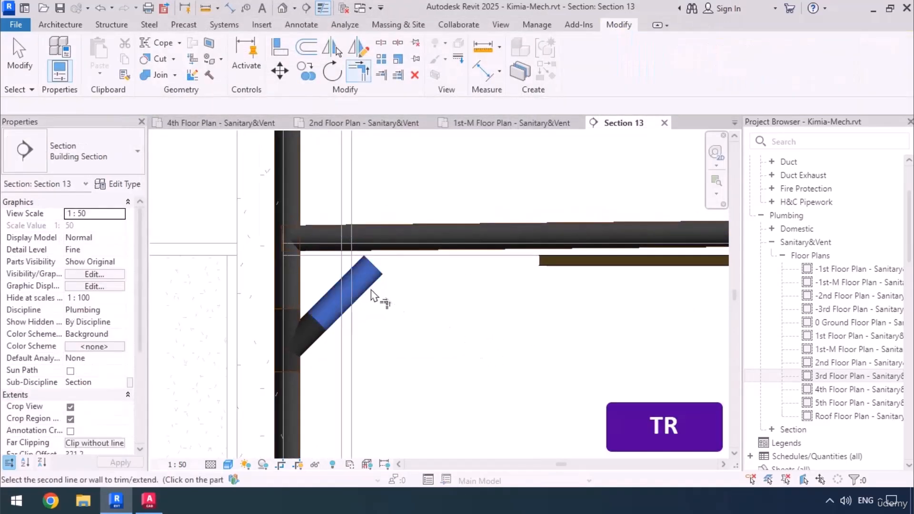
left_click(507, 260)
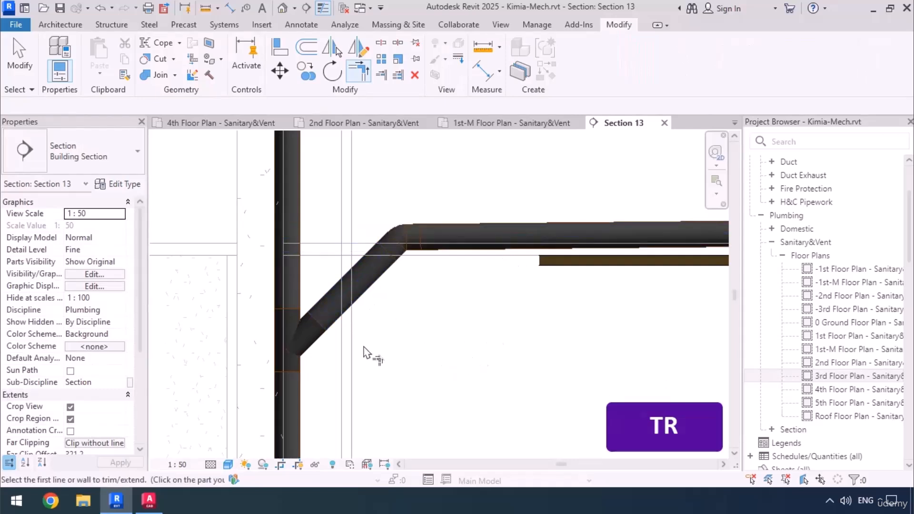
key("Escape")
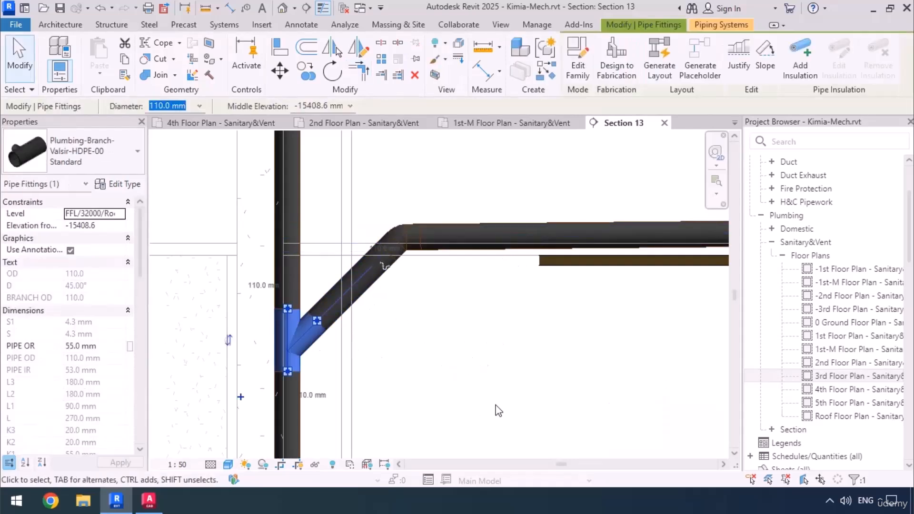
key("Up")
left_click(493, 400)
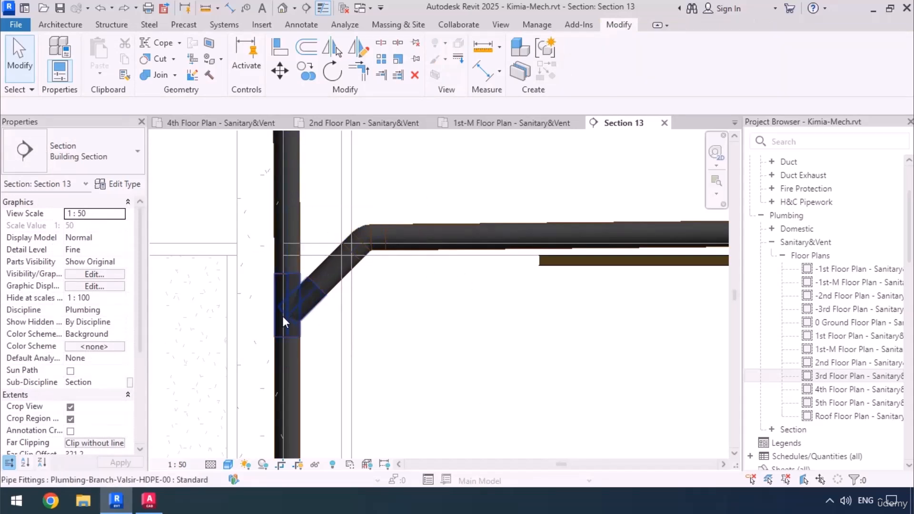
Step: Set the diameter of the riser pipe below the junction and of the 45° branch fitting to 125 mm
scroll(425, 343, "down", 2)
middle_click_drag(425, 342, 388, 285)
left_click(370, 253)
scroll(400, 288, "up", 5)
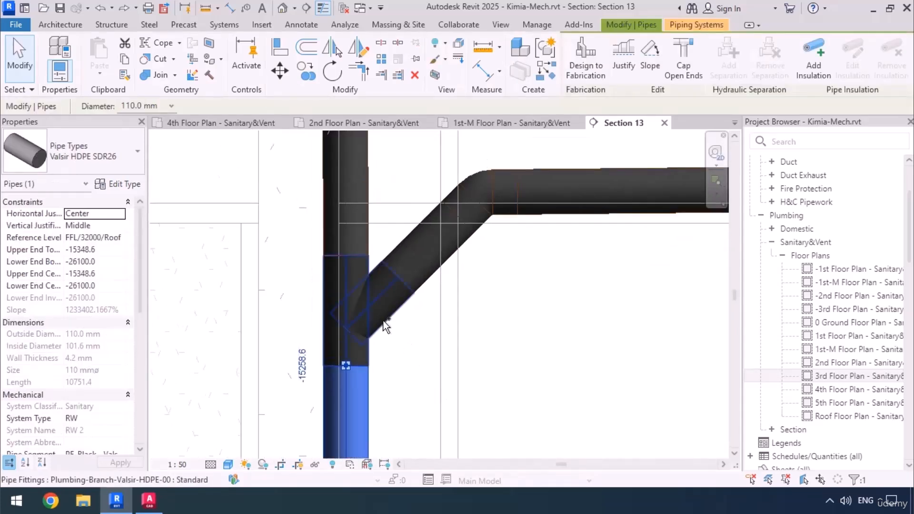
left_click(353, 314, "ctrl")
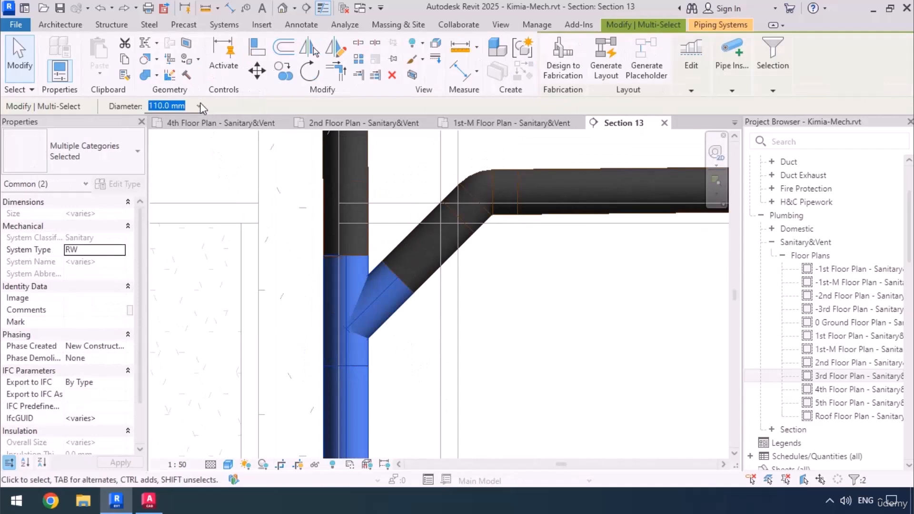
left_click(199, 105)
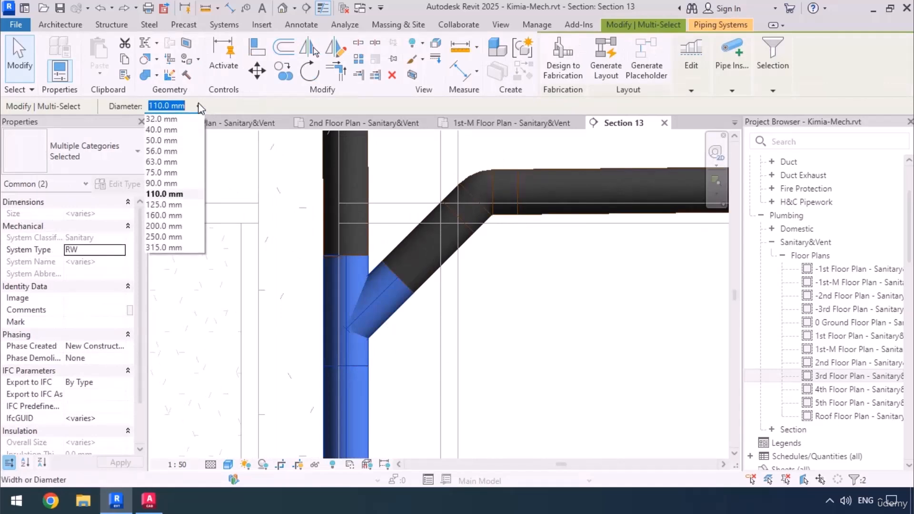
left_click(171, 205)
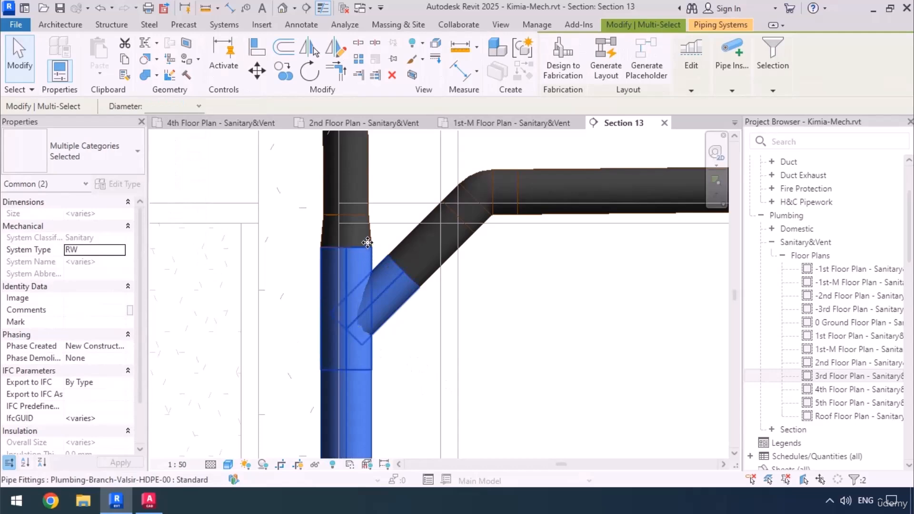
Step: Follow the enlarged riser down to the 1st floor in the section, and open the 1st-M Floor Plan at RW-06
scroll(358, 234, "down", 5)
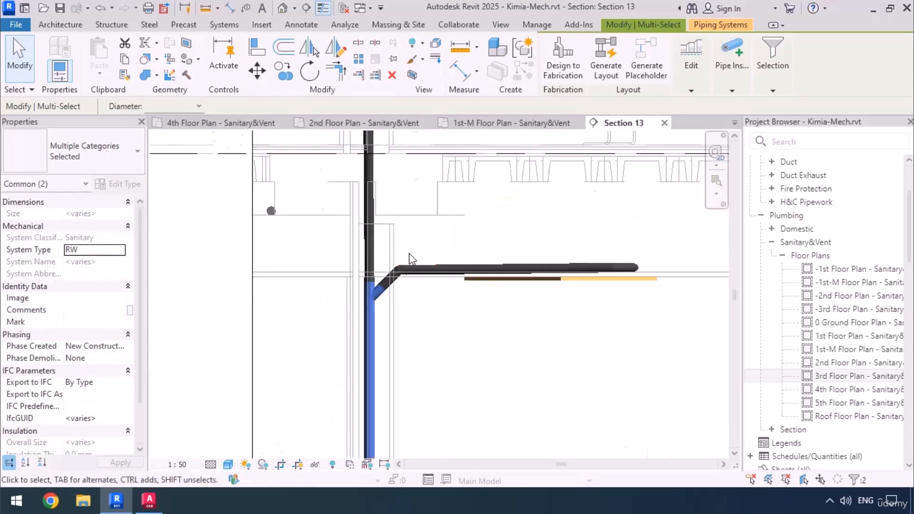
scroll(412, 259, "down", 2)
scroll(425, 326, "down", 4)
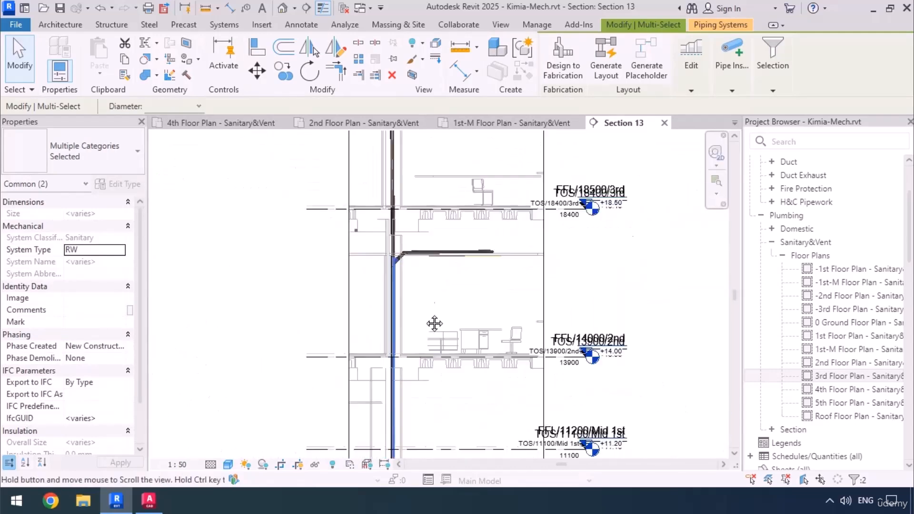
middle_click_drag(420, 330, 420, 274)
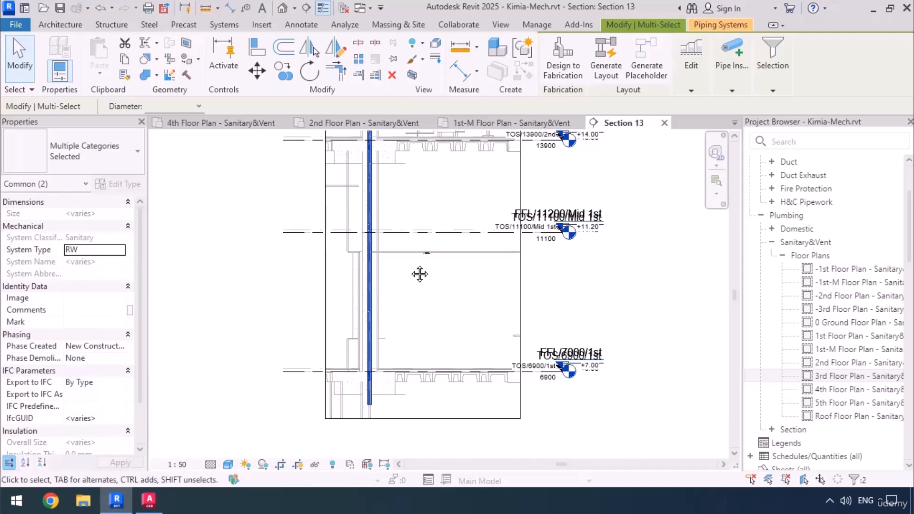
left_click(460, 127)
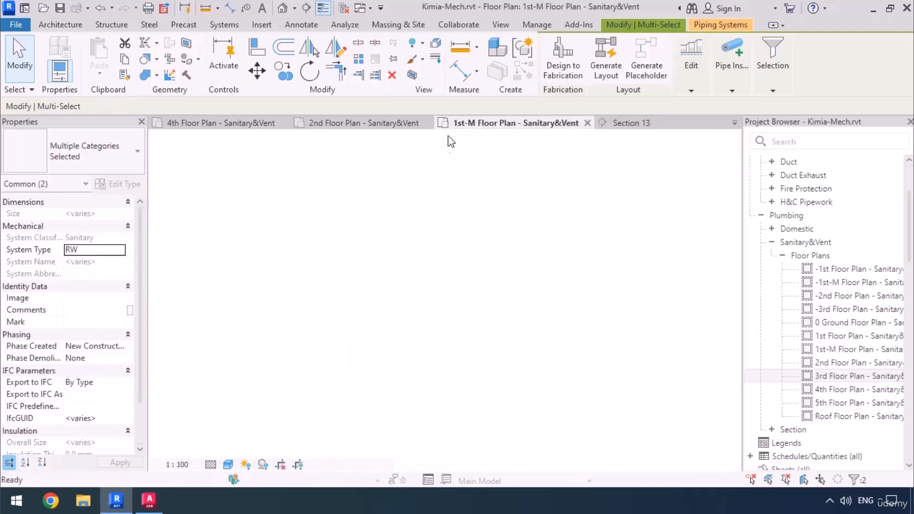
middle_click_drag(465, 388, 470, 338)
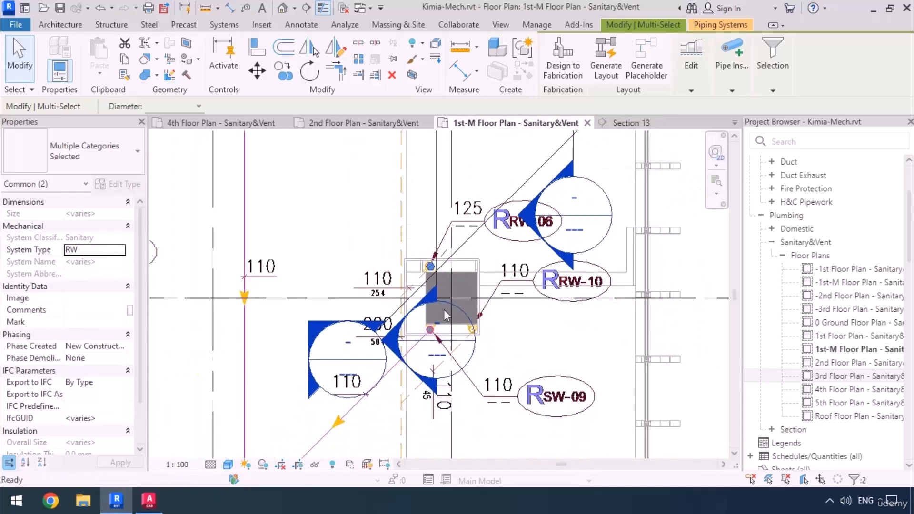
Step: Switch to the AutoCAD riser diagram, examine the riser's size and connection below the 1st floor, and return to Revit
left_click(148, 501)
scroll(418, 318, "down", 8)
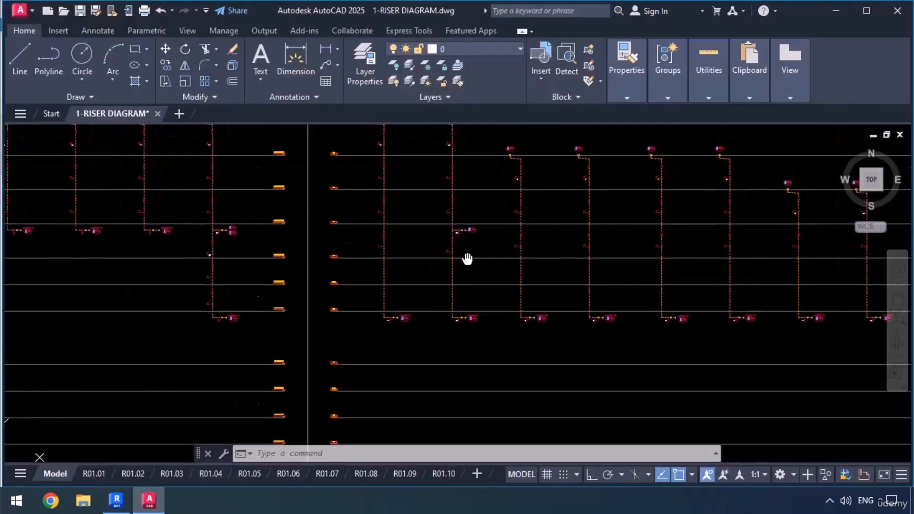
scroll(431, 273, "up", 5)
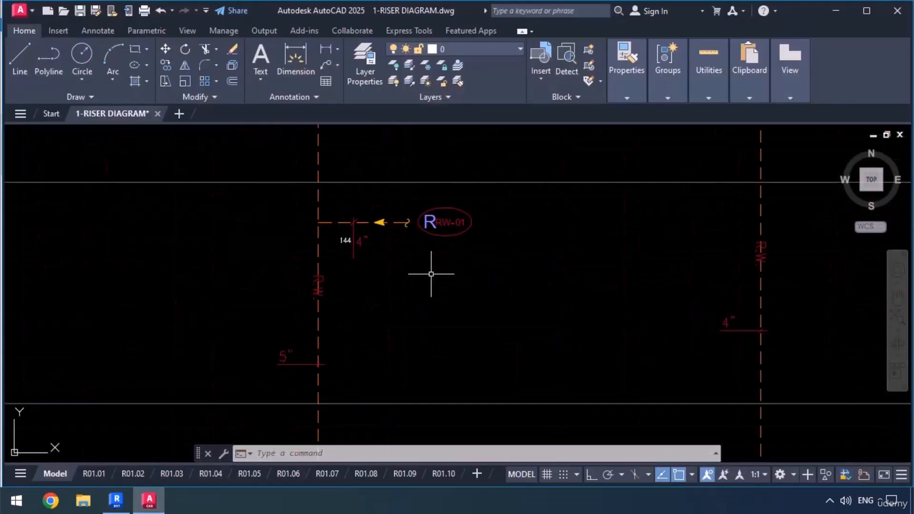
scroll(436, 303, "down", 4)
middle_click_drag(424, 357, 417, 190)
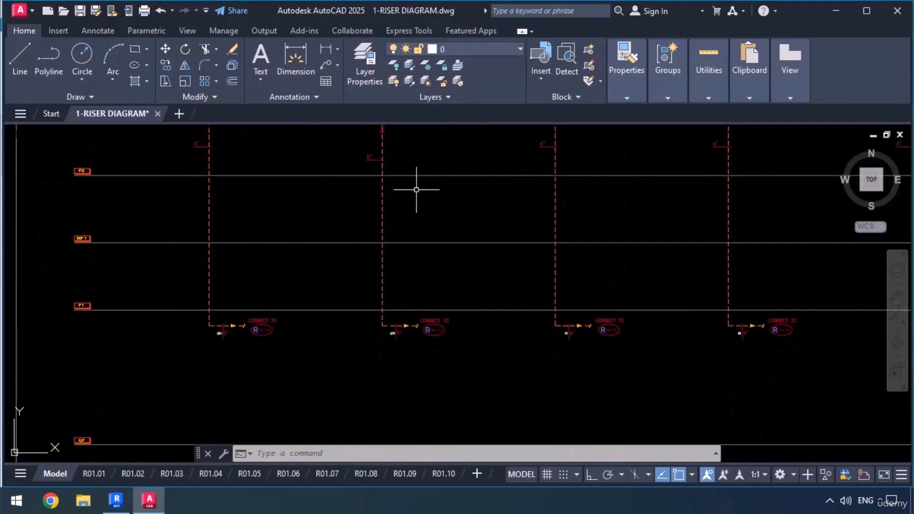
middle_click_drag(417, 293, 413, 271)
scroll(410, 340, "up", 2)
scroll(460, 307, "up", 2)
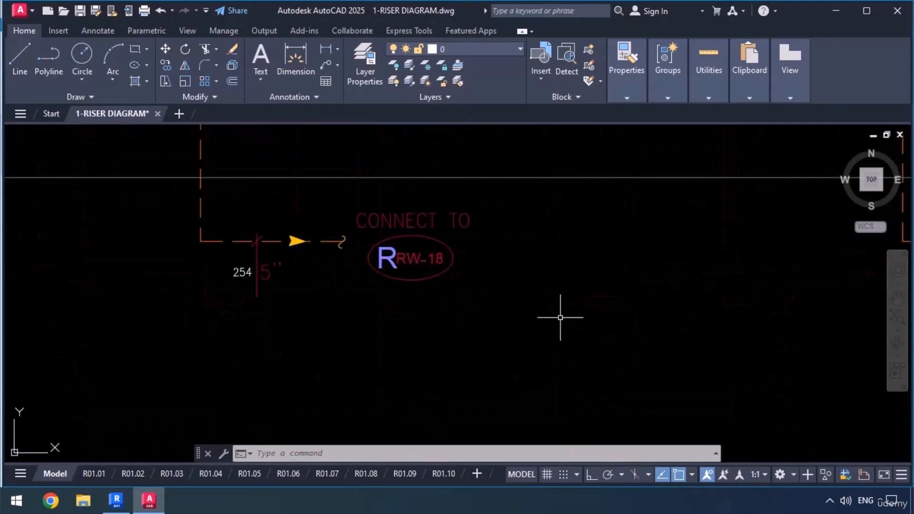
left_click(836, 10)
Step: Trace the rainwater collector line in the 1st-M floor plan from RW-06 to riser RW-18 and back
scroll(450, 273, "up", 3)
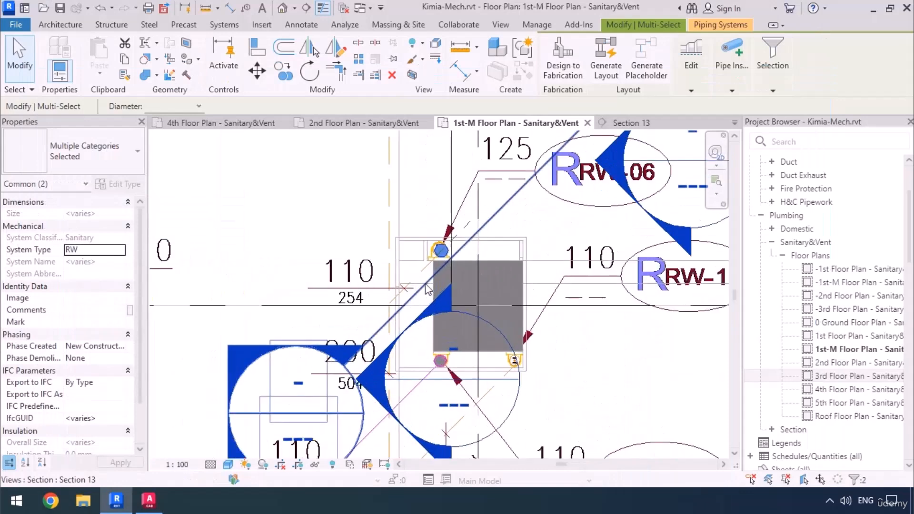
middle_click_drag(476, 453, 479, 345)
scroll(473, 277, "down", 1)
scroll(475, 280, "down", 2)
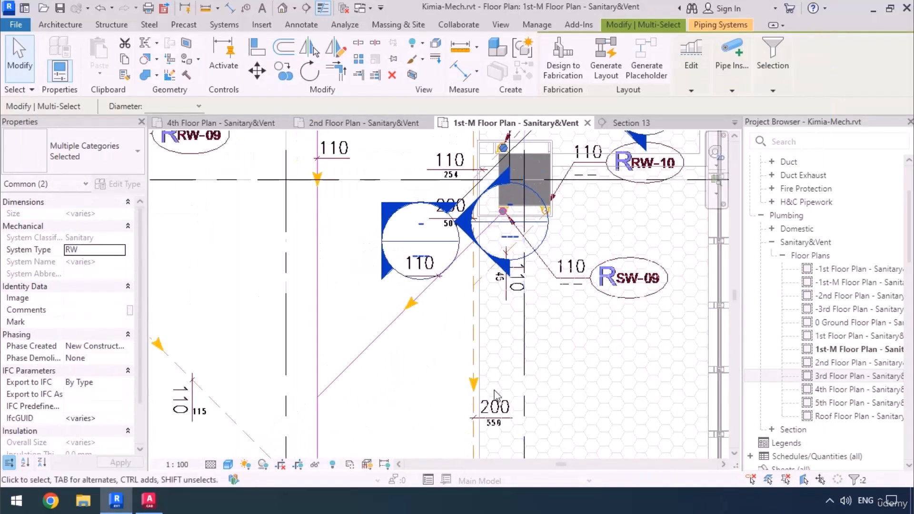
middle_click_drag(497, 422, 510, 283)
mouse_move(506, 404)
middle_mouse_down()
mouse_move(516, 222)
mouse_move(496, 294)
mouse_move(500, 217)
middle_mouse_up()
middle_click_drag(491, 412, 490, 210)
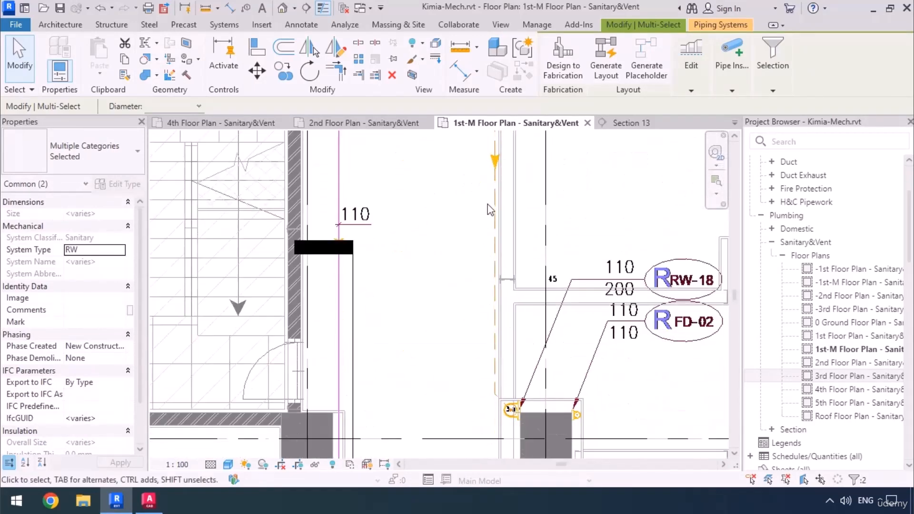
middle_click_drag(563, 390, 522, 394)
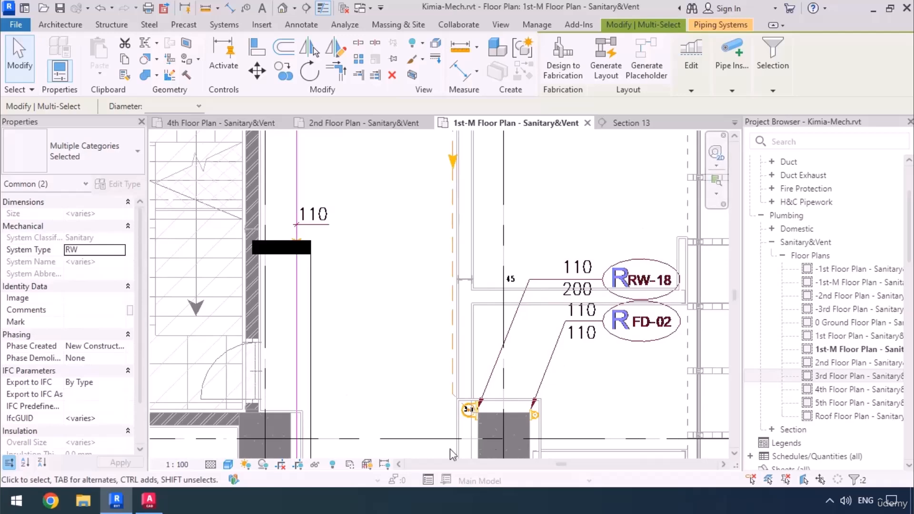
scroll(456, 420, "down", 2)
middle_click_drag(520, 270, 516, 421)
middle_click_drag(515, 223, 510, 375)
middle_click_drag(492, 309, 494, 385)
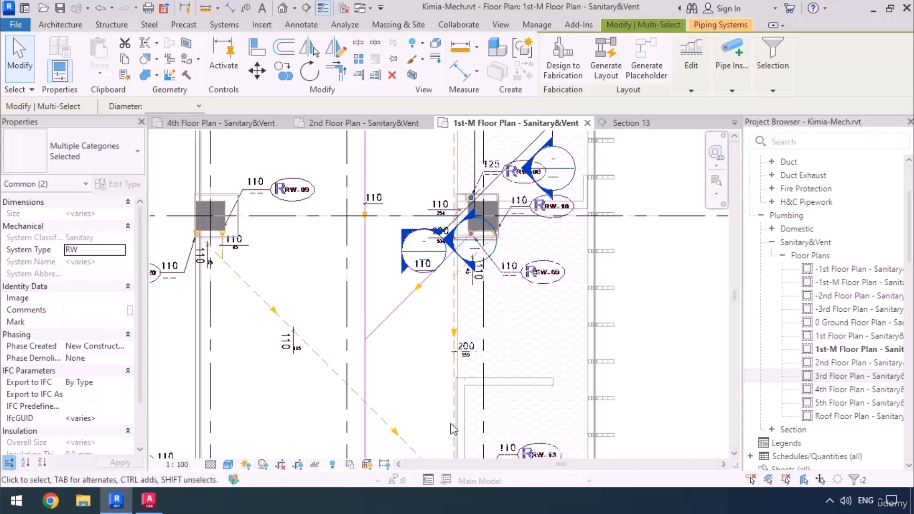
Step: Examine the RW-06 connection to the collector line in the 1st-M floor plan, comparing its pipe size labels with the riser's
scroll(451, 251, "up", 3)
middle_click_drag(466, 287, 471, 306)
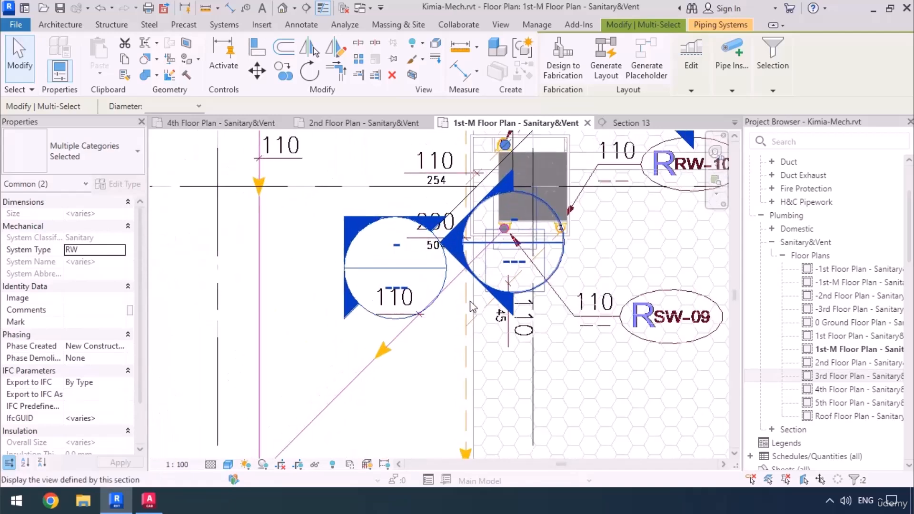
middle_click_drag(474, 380, 474, 391)
scroll(479, 162, "up", 6)
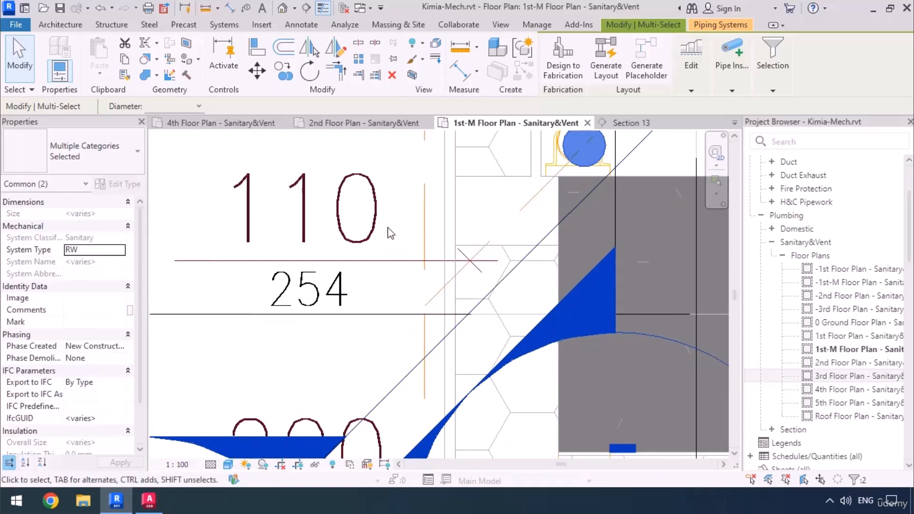
scroll(390, 233, "down", 2)
middle_click_drag(388, 235, 400, 274)
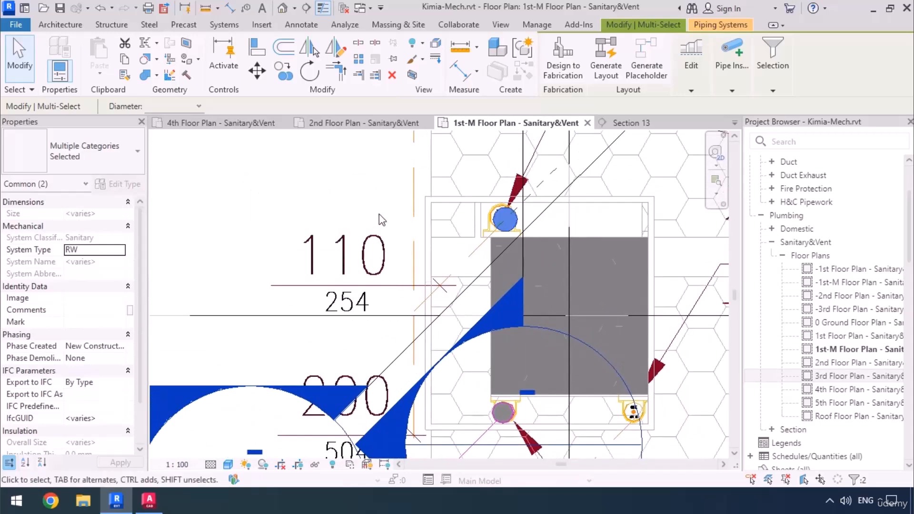
scroll(378, 213, "down", 2)
middle_click_drag(473, 142, 483, 199)
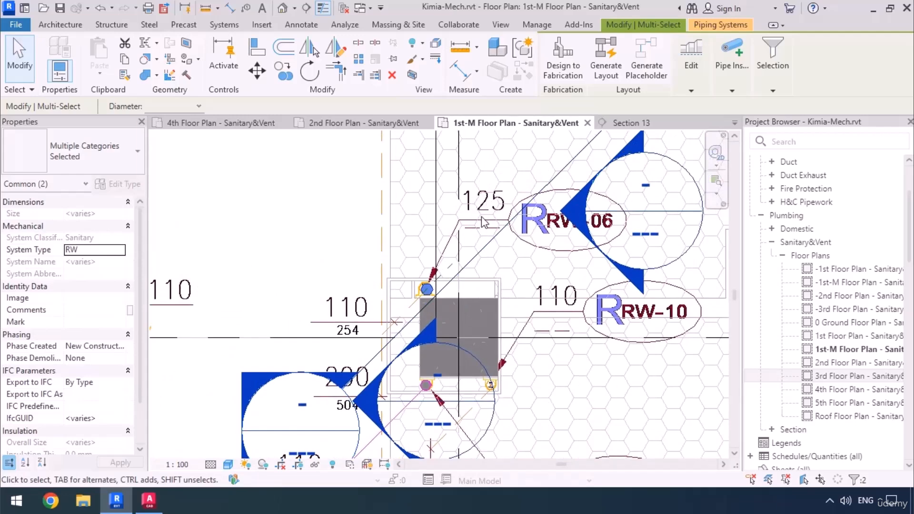
middle_click_drag(367, 328, 412, 301)
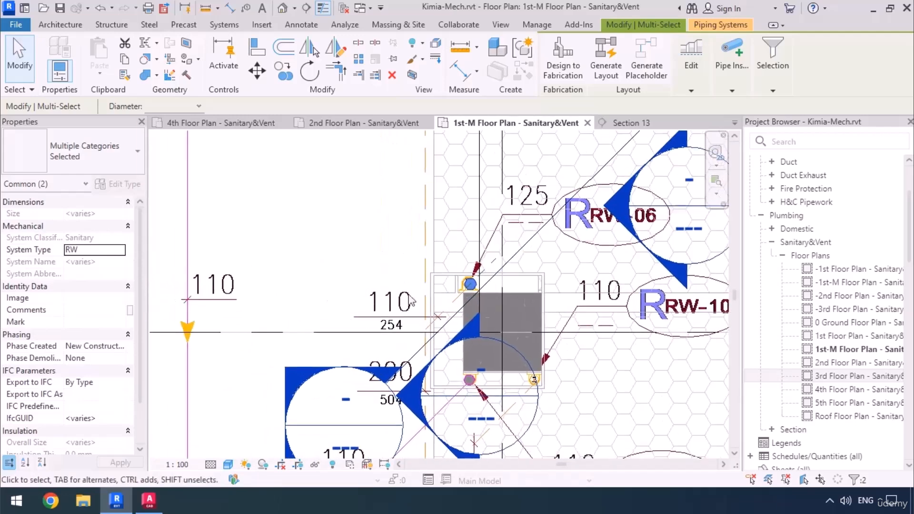
scroll(395, 339, "up", 1)
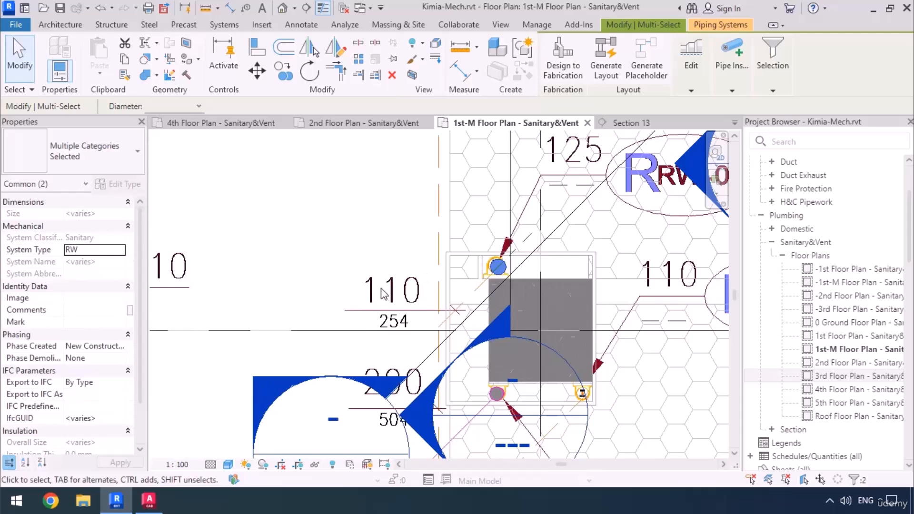
Step: Draw a rectangular revision cloud around the 110 and 200 collector size labels beside RW-06 in the 1st-M floor plan
left_click(389, 274)
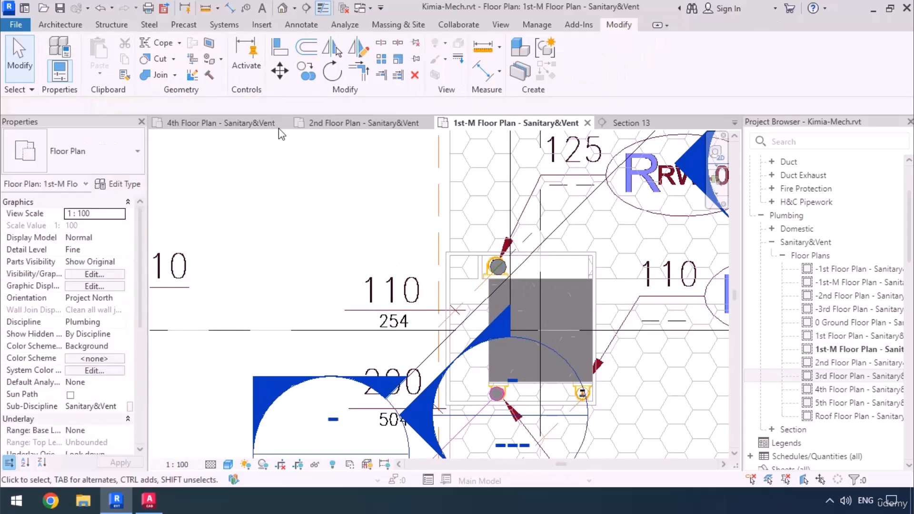
left_click(298, 29)
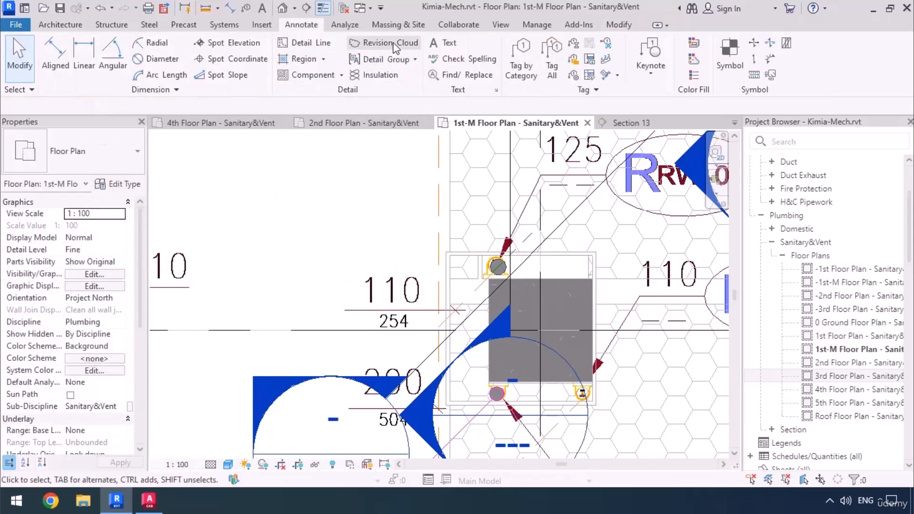
left_click(391, 42)
left_click(329, 258)
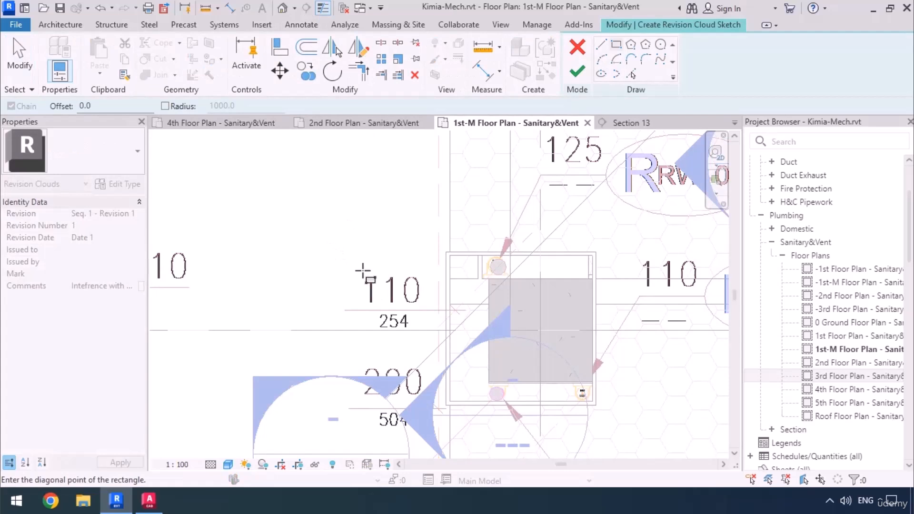
left_click(489, 358)
Step: Replace the revision cloud's comment with "Pipe Size?" and finish the cloud sketch
double_click(105, 286)
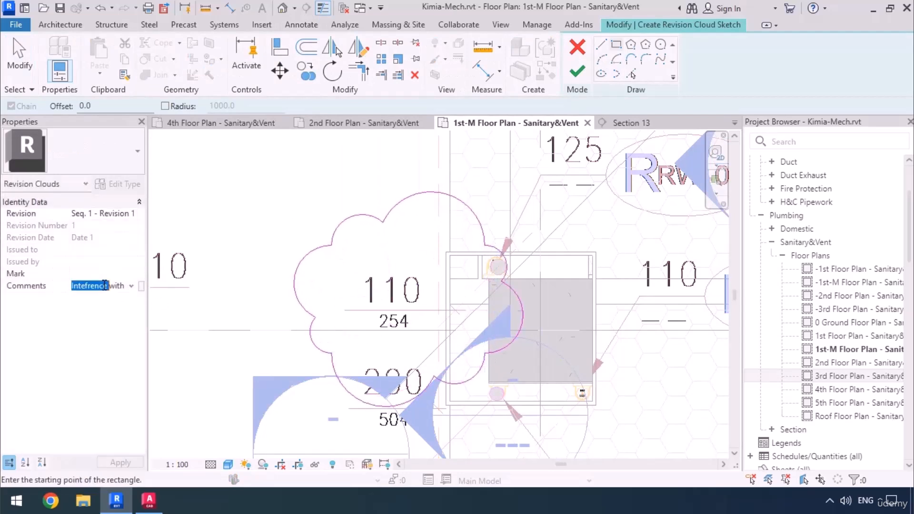
key("BackSpace")
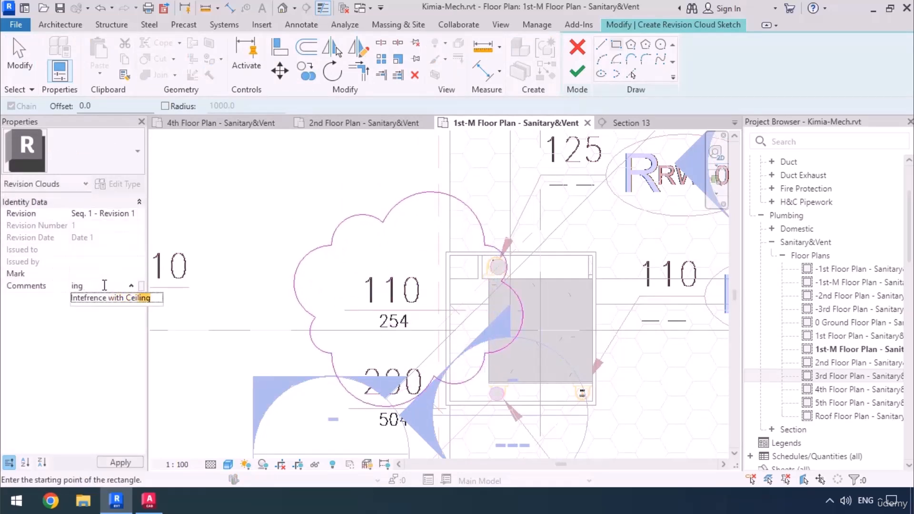
key("BackSpace")
key("BackSpace")
key("BackSpace")
type("Pipe Size")
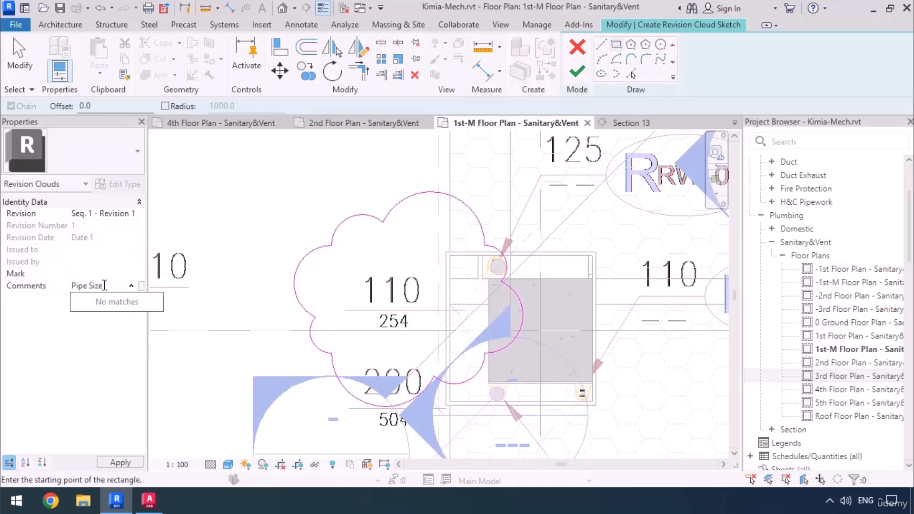
key("Return")
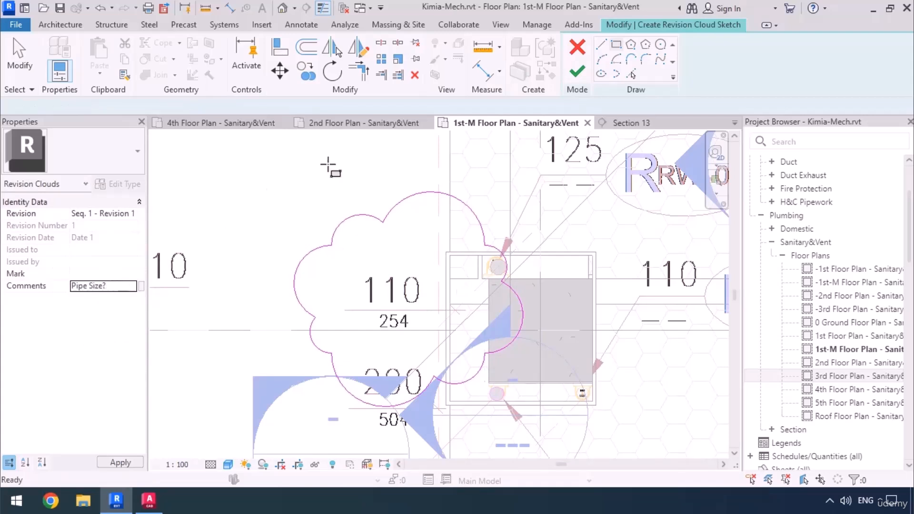
left_click(577, 71)
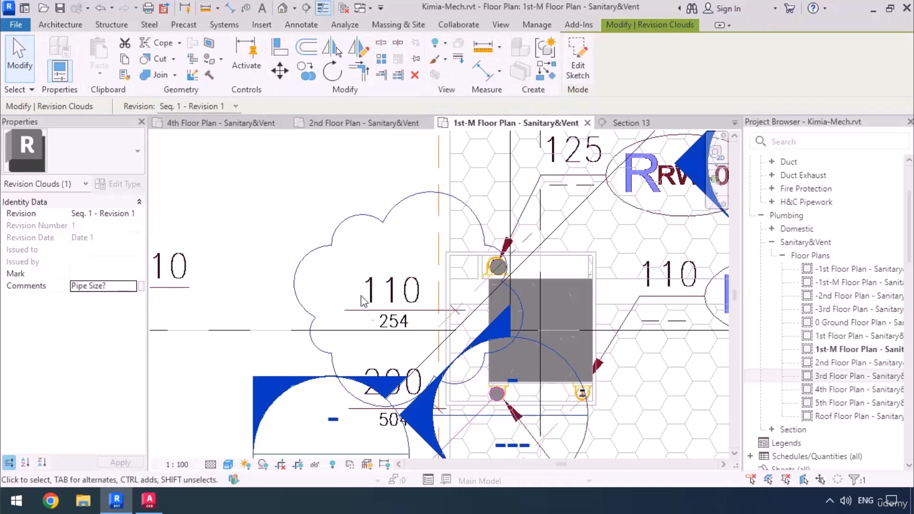
key("Escape")
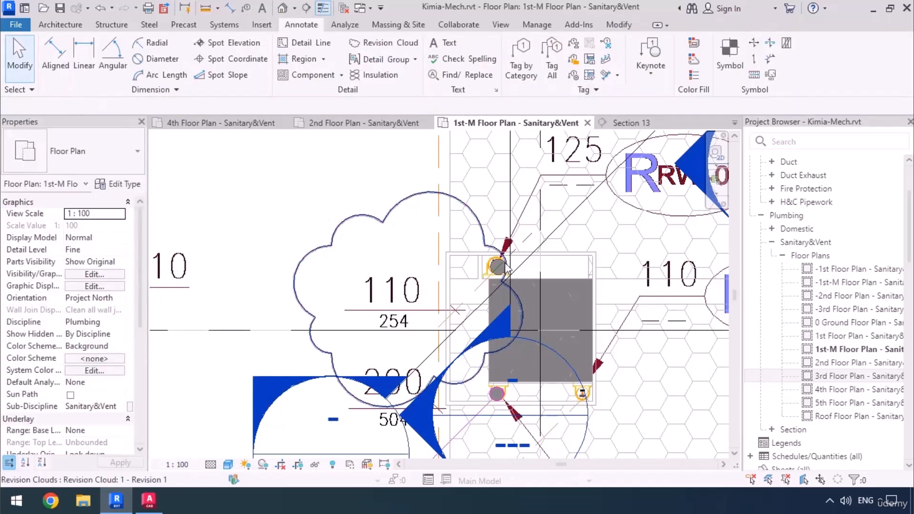
Step: Move the vertical section's head clear of the shaft and extend the diagonal Section 13 line past the 200 label
middle_click_drag(438, 335, 462, 221)
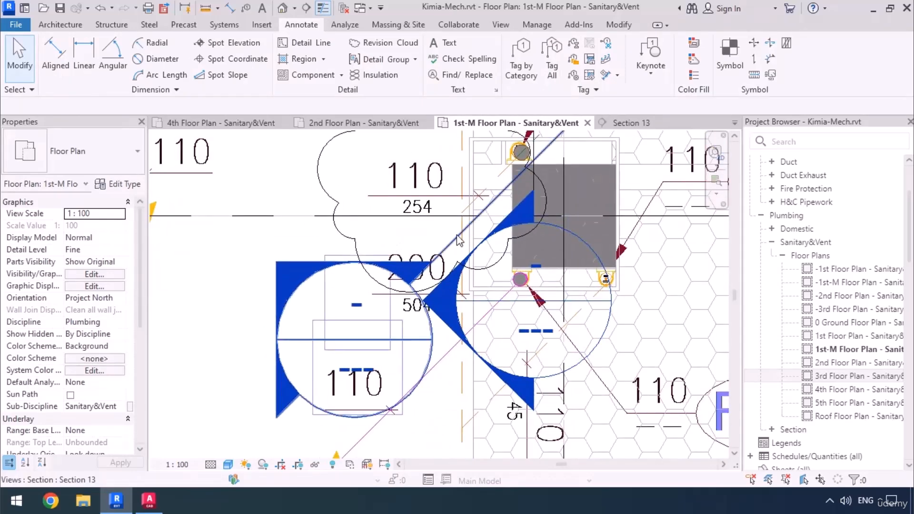
left_click(536, 157)
left_click(534, 221)
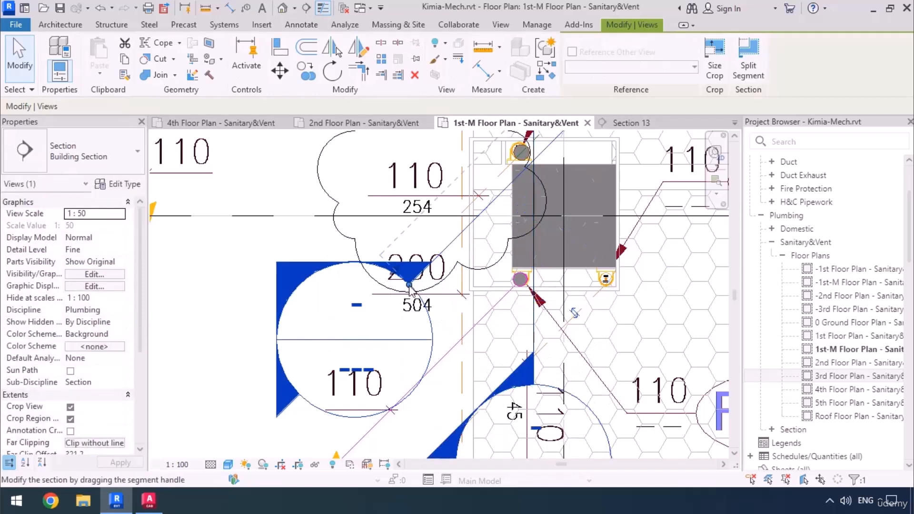
left_click_drag(409, 285, 321, 374)
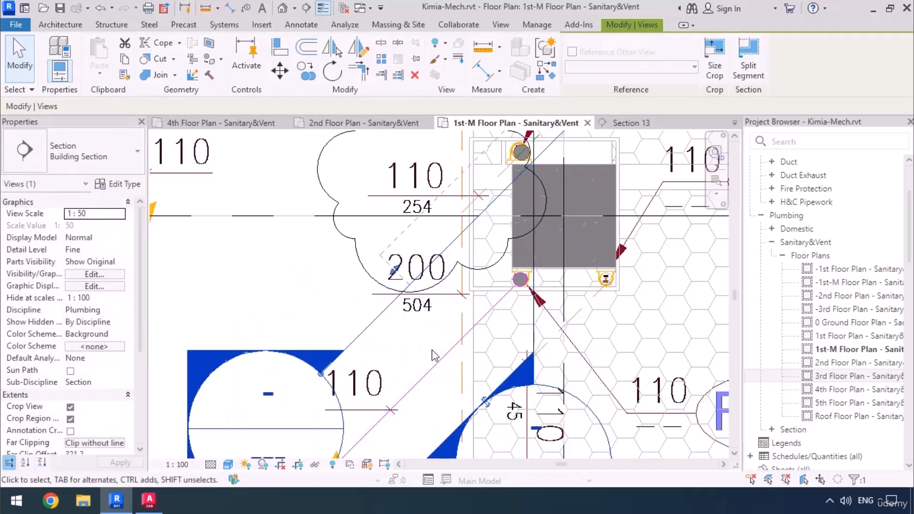
key("Escape")
Step: Open Section 13 and enlarge its crop region down to the Ground level and outward on the riser's side
scroll(417, 285, "down", 5)
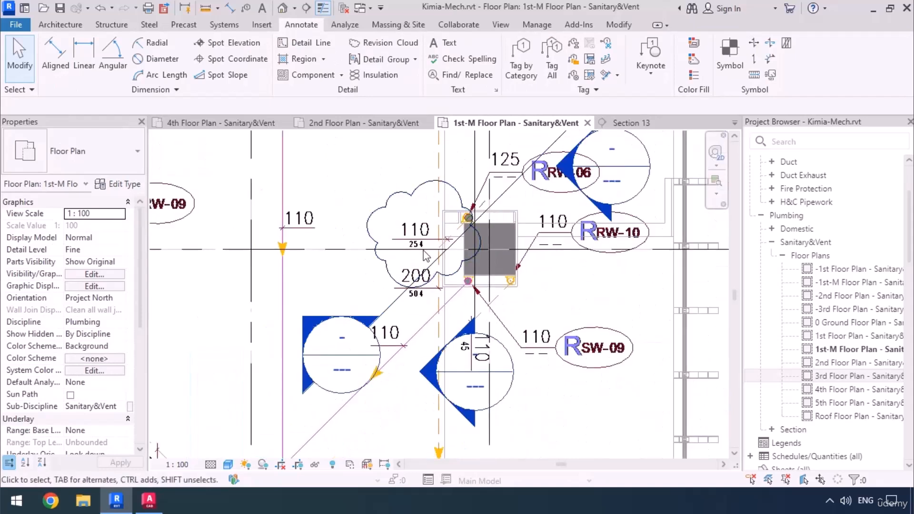
middle_click_drag(439, 367, 453, 310)
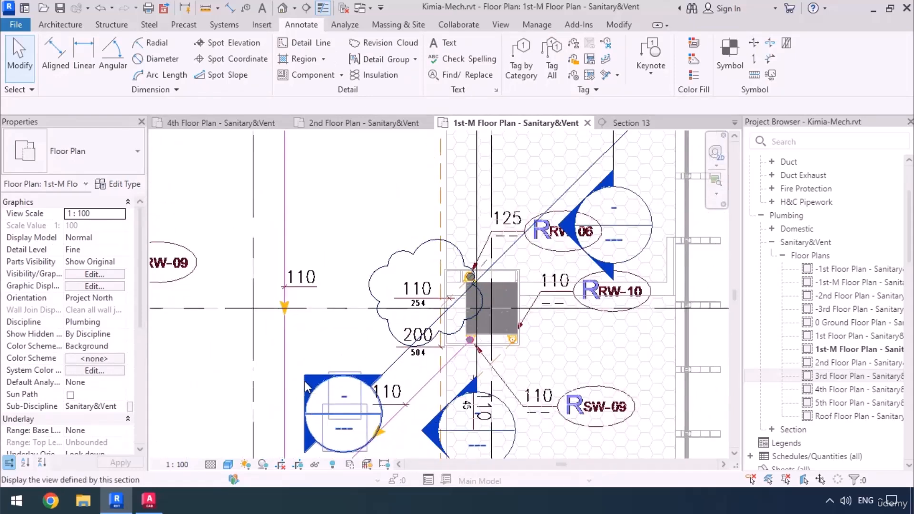
double_click(310, 388)
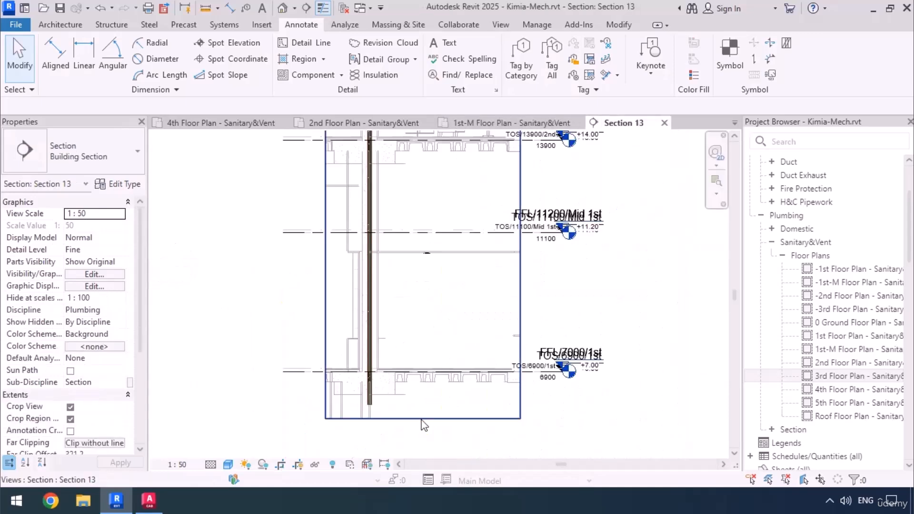
scroll(466, 363, "down", 3)
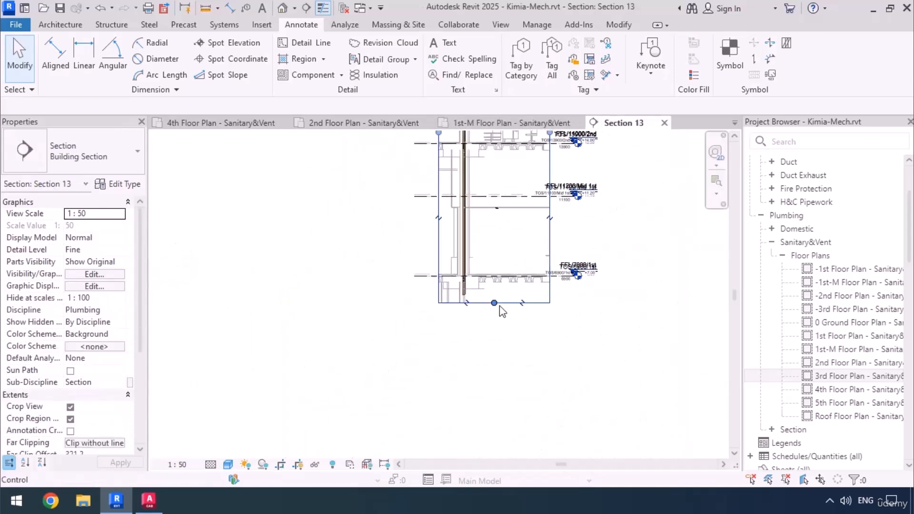
left_click(498, 304)
left_click_drag(491, 304, 483, 422)
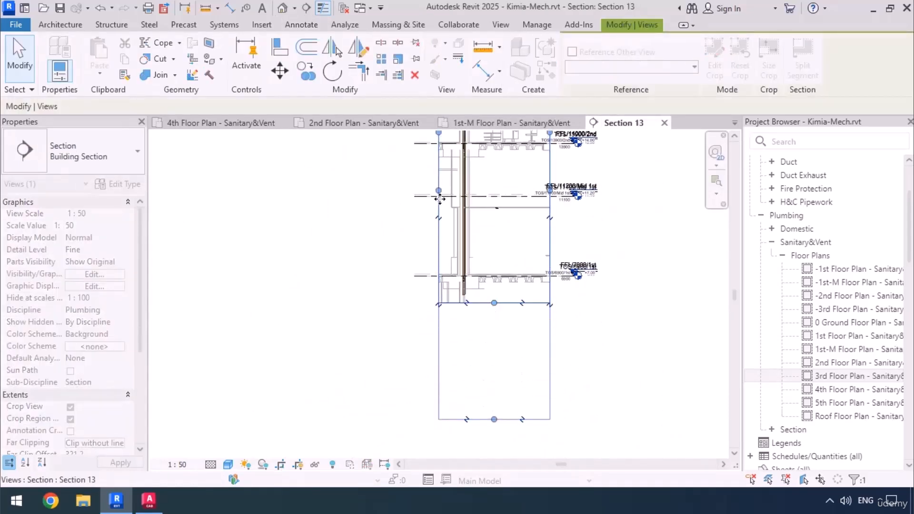
left_click_drag(439, 191, 338, 190)
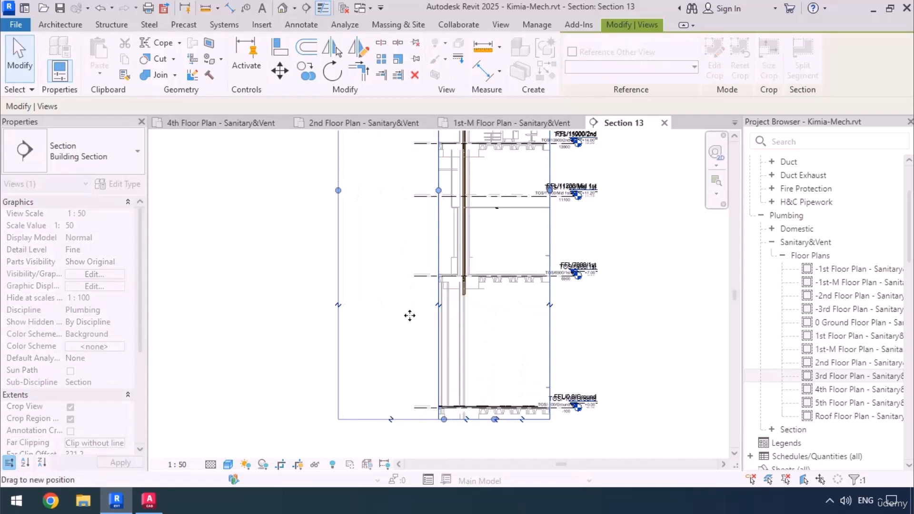
Step: In the Valsir HDPE SDR26 routing preferences, set the minimum size of the Plumbing-Bend-Valsir-HDPE-00 elbow to None
scroll(408, 316, "up", 5)
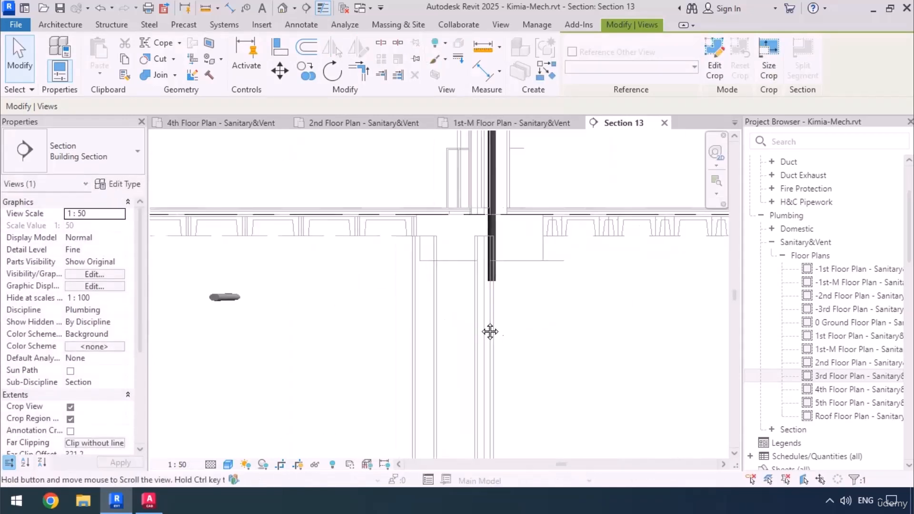
middle_click_drag(490, 332, 564, 369)
scroll(562, 364, "up", 2)
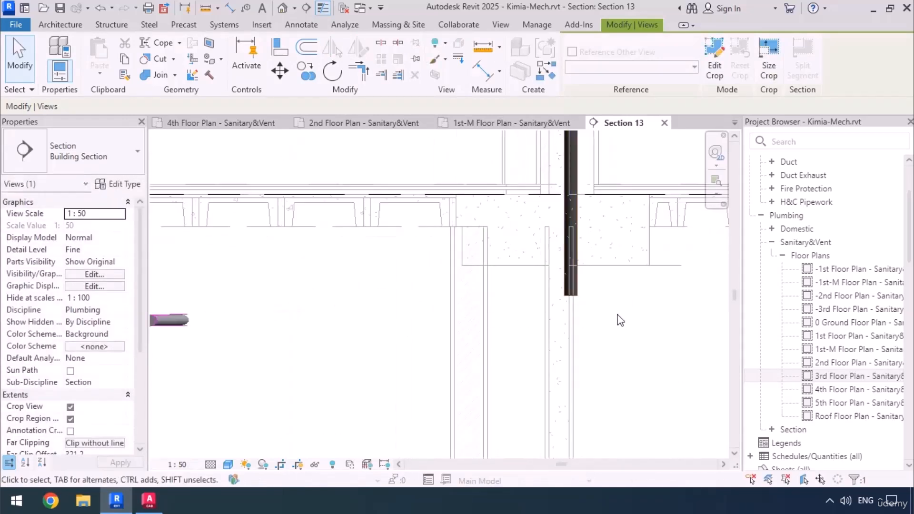
left_click(584, 302)
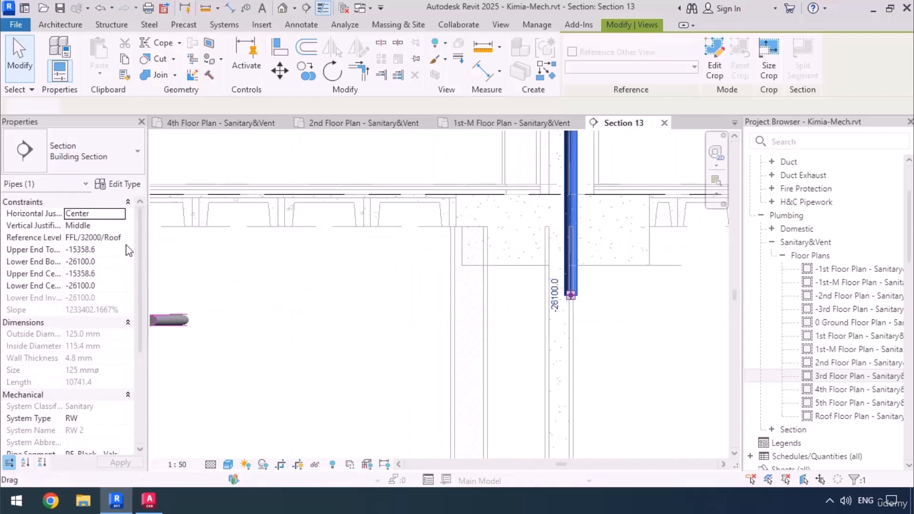
left_click(119, 185)
left_click(358, 149)
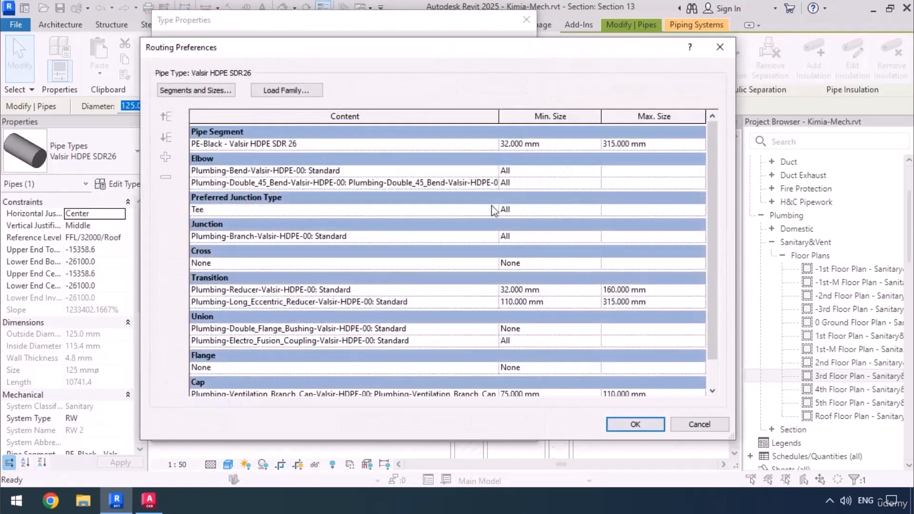
left_click(535, 171)
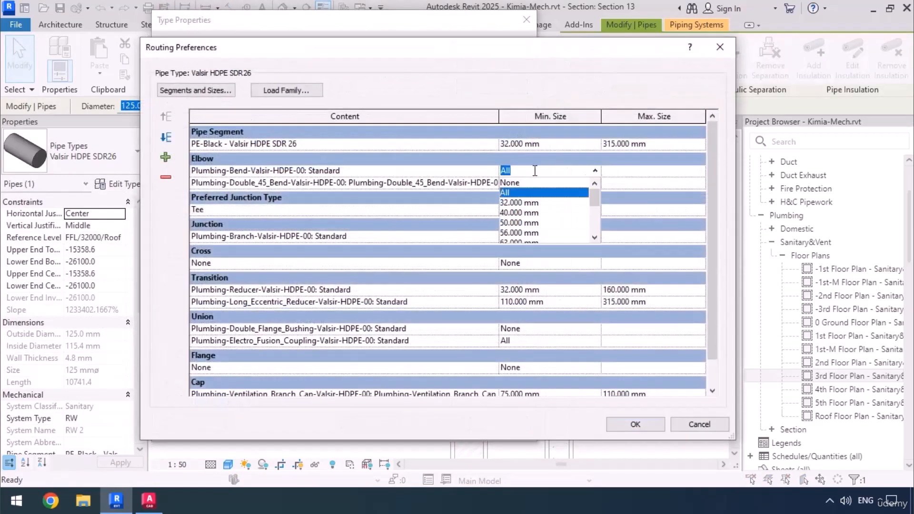
left_click(506, 182)
left_click(620, 428)
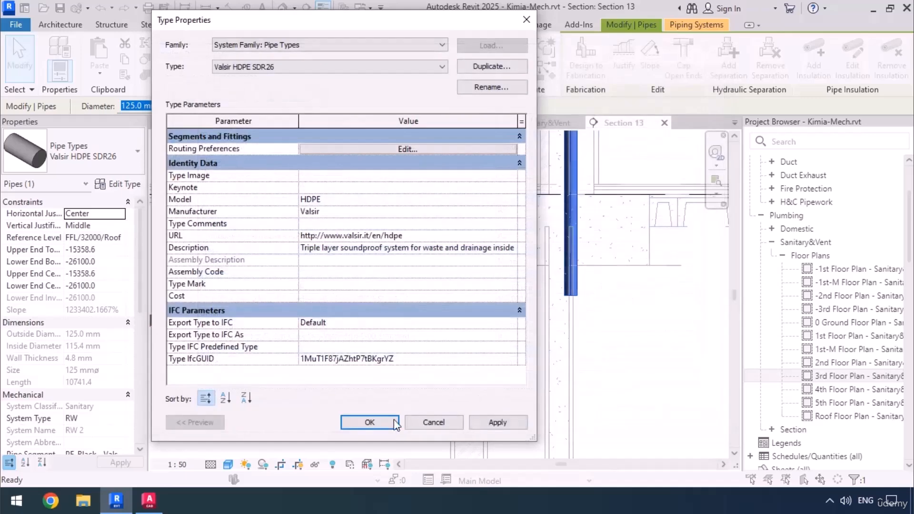
left_click(405, 423)
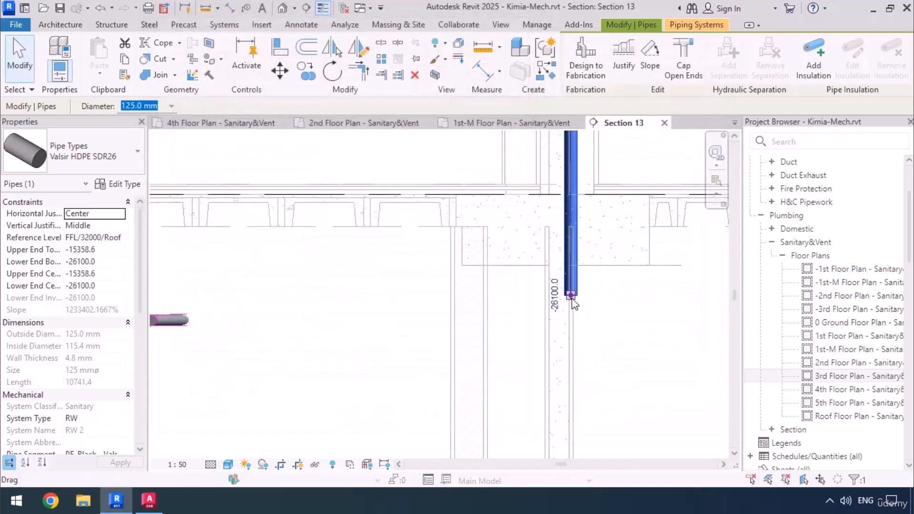
Step: Draw a 125 mm pipe about 1583 mm long from the riser's lower end, sloping down away from the riser below the 1st floor slab
right_click(577, 308)
left_click(615, 151)
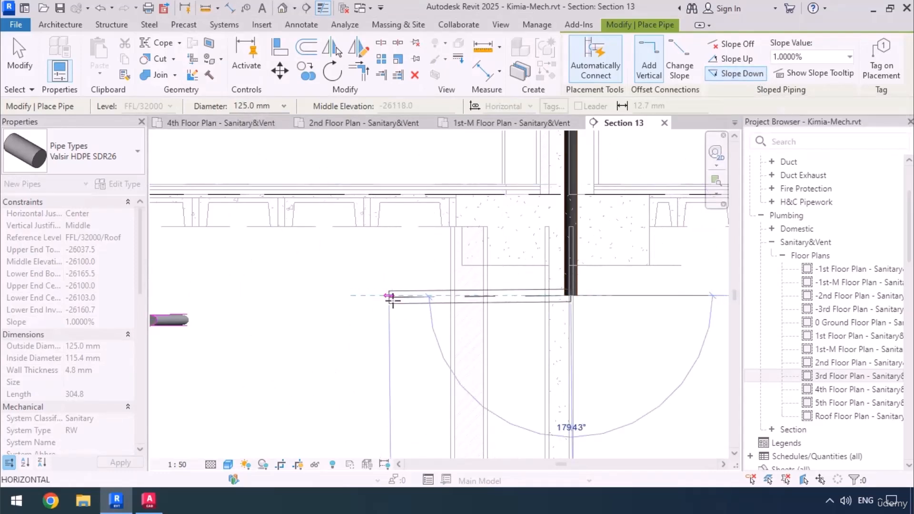
left_click(428, 382)
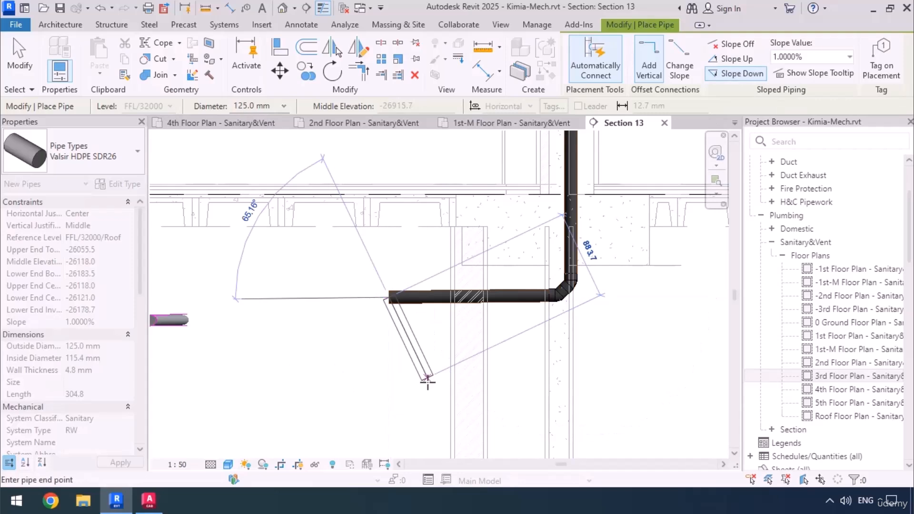
key("Escape")
key("Escape")
left_click(508, 310)
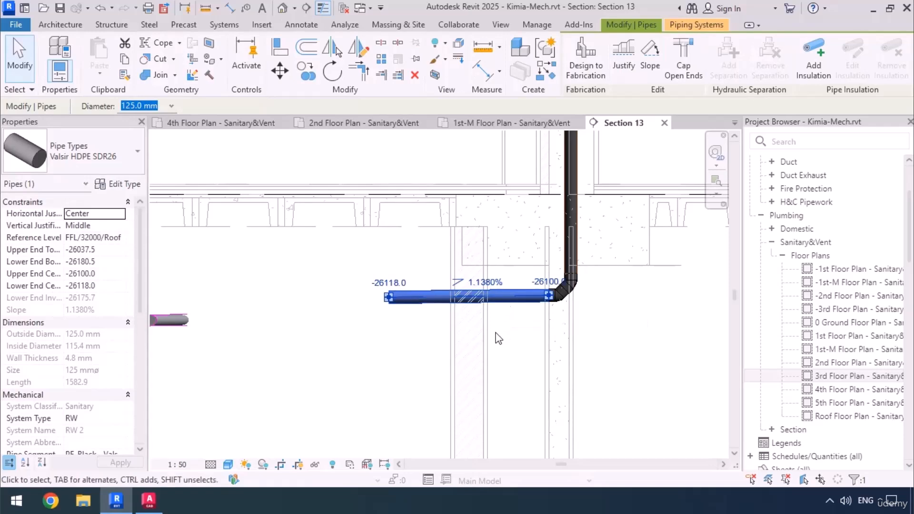
Step: Examine the new horizontal run and the RW-06 riser in the 2nd and 1st-M floor plans and in Section 23
left_click(365, 123)
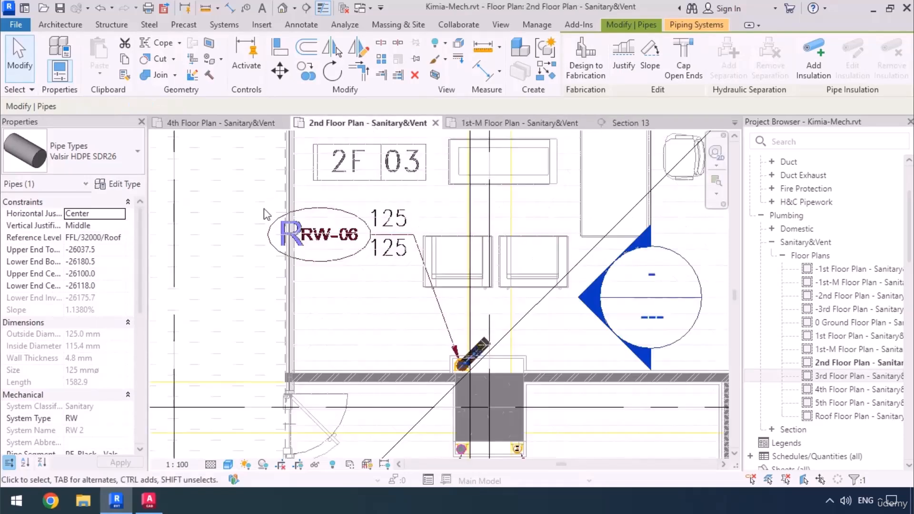
left_click(460, 126)
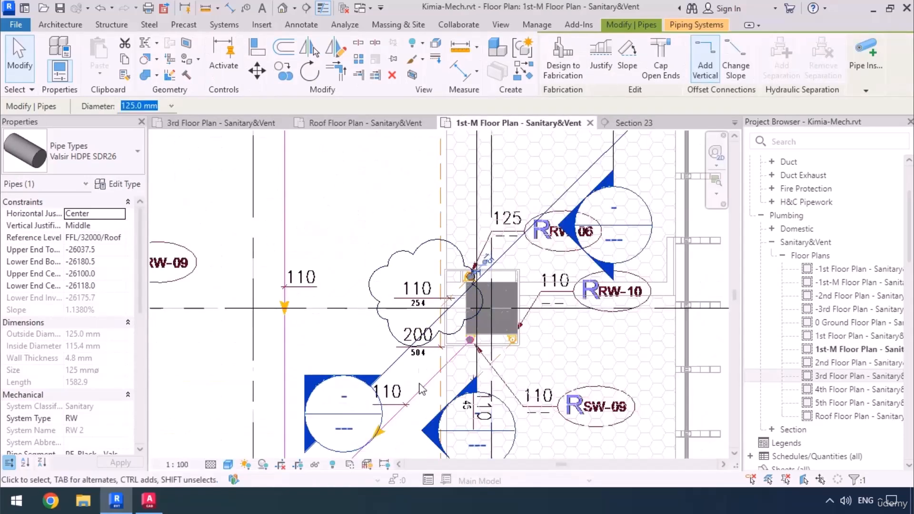
scroll(433, 335, "up", 1)
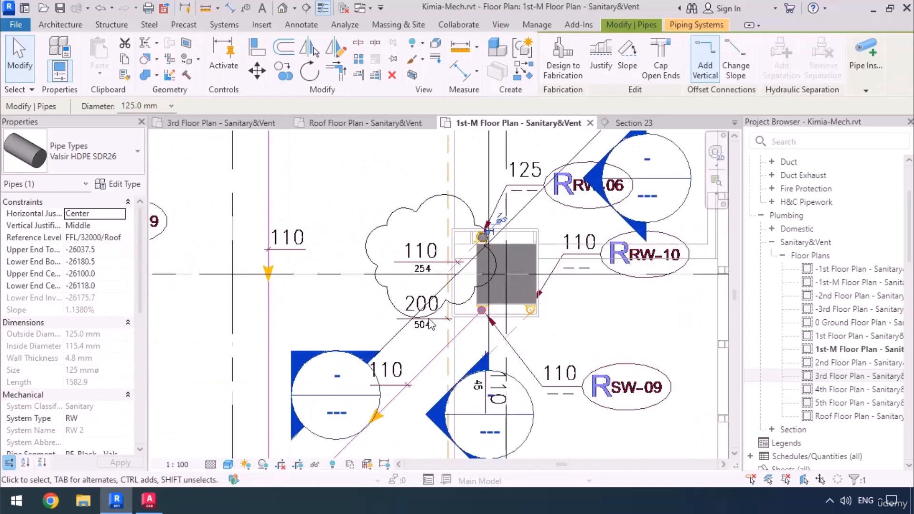
middle_click_drag(437, 332, 443, 367)
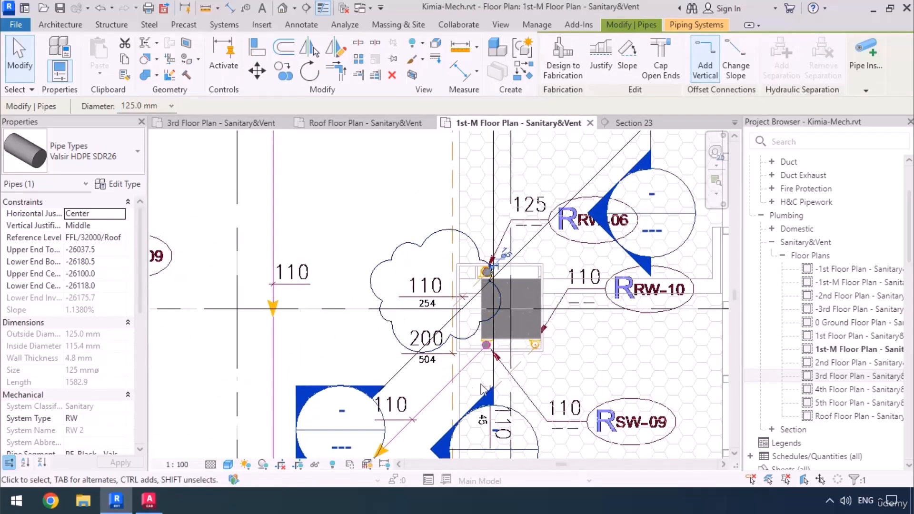
left_click(638, 123)
mouse_move(410, 388)
middle_mouse_down()
mouse_move(462, 250)
mouse_move(462, 111)
middle_mouse_up()
middle_click_drag(461, 404, 461, 255)
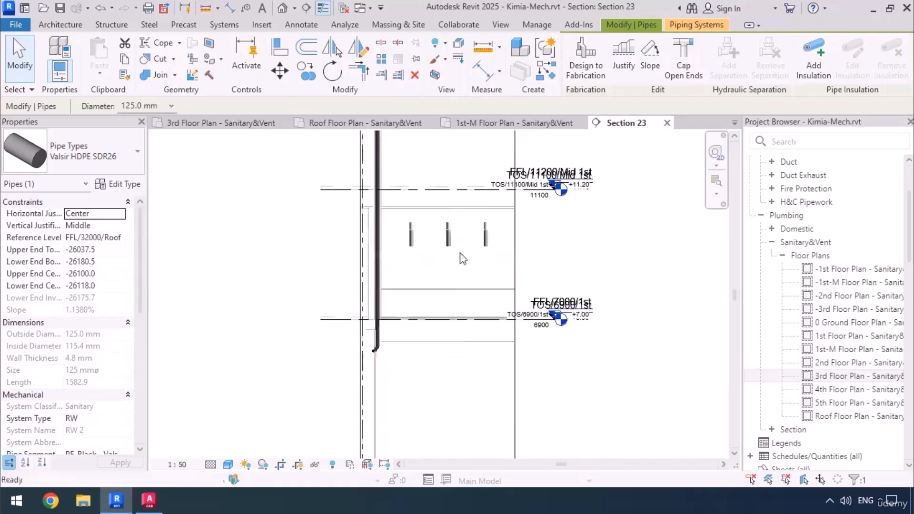
mouse_move(461, 378)
middle_mouse_down()
mouse_move(464, 335)
mouse_move(426, 363)
middle_mouse_up()
scroll(557, 327, "up", 5)
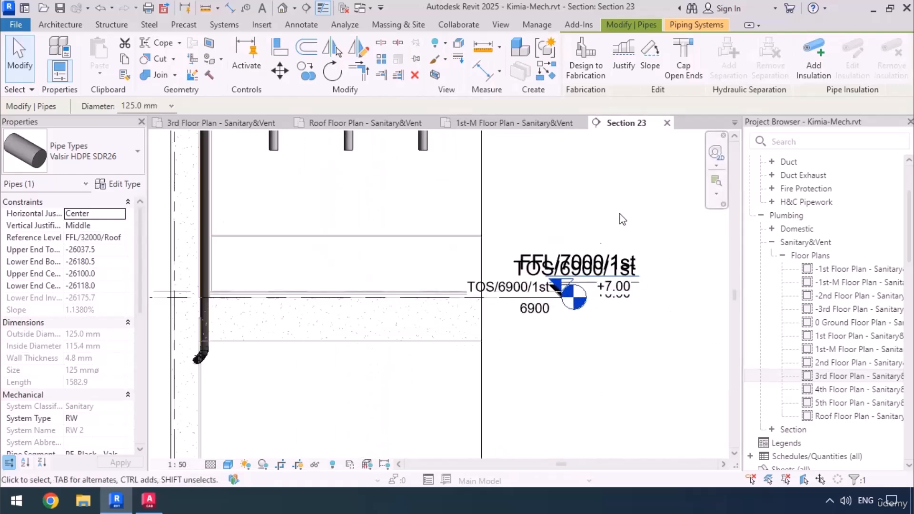
scroll(509, 379, "down", 3)
middle_click_drag(404, 246, 426, 323)
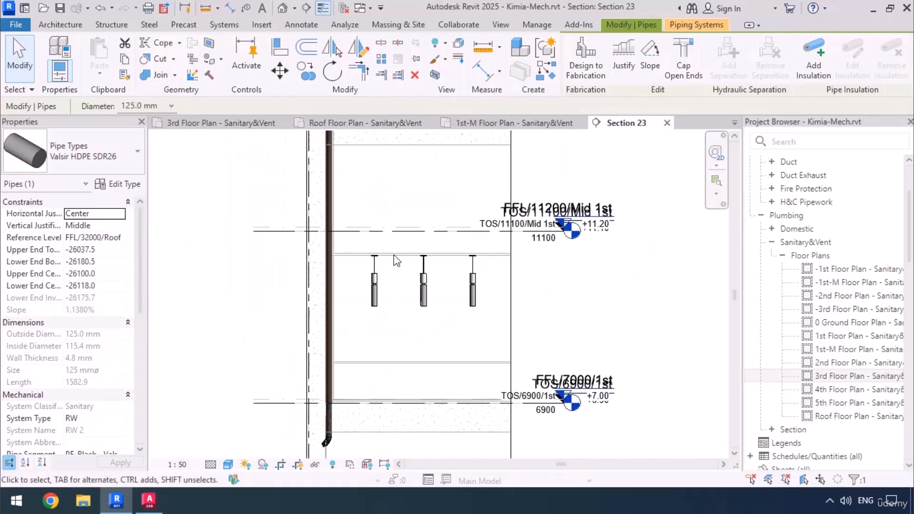
Step: Examine the RW-06 riser in Section 23, and reopen Section 13 from the 1st-M floor plan to view the horizontal run
scroll(394, 250, "up", 3)
middle_click_drag(368, 280, 416, 268)
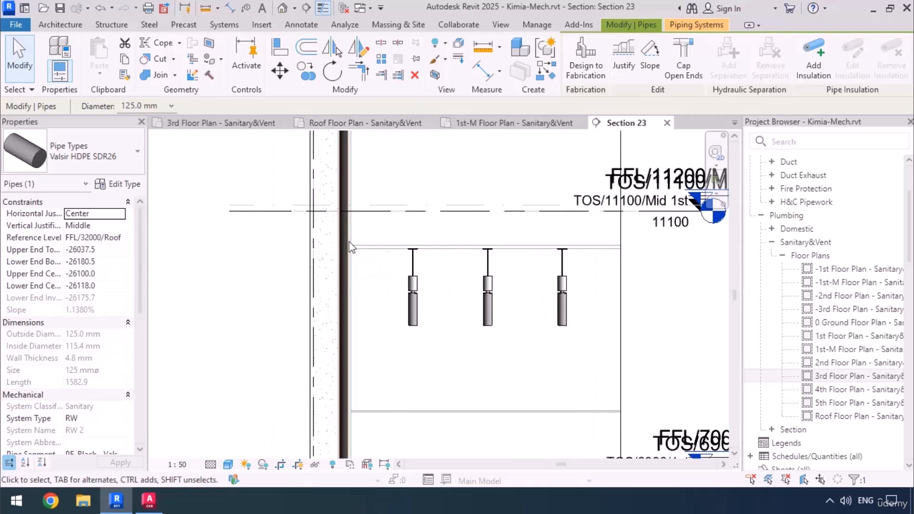
scroll(374, 230, "down", 2)
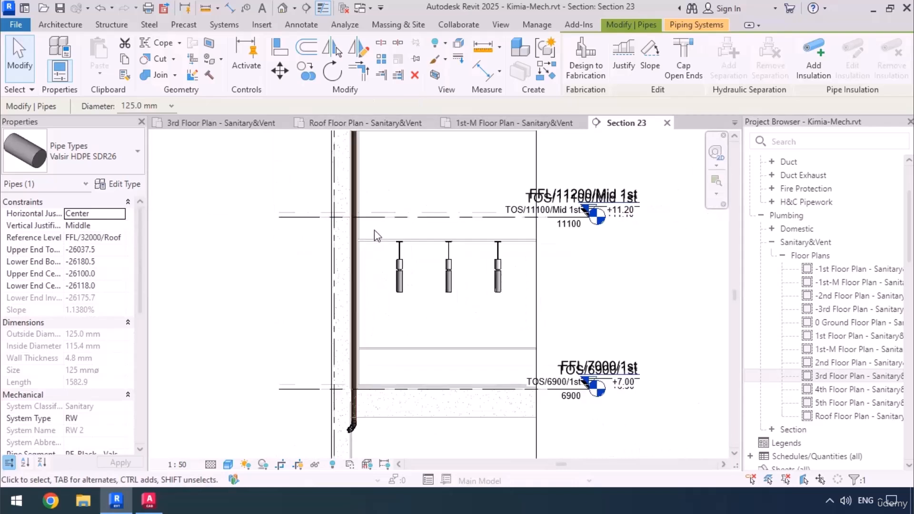
middle_click_drag(394, 337, 405, 345)
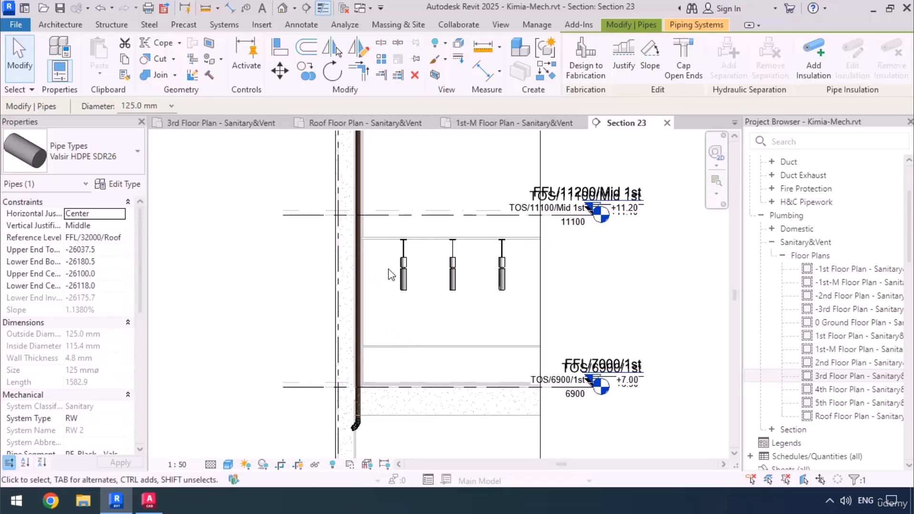
left_click(514, 123)
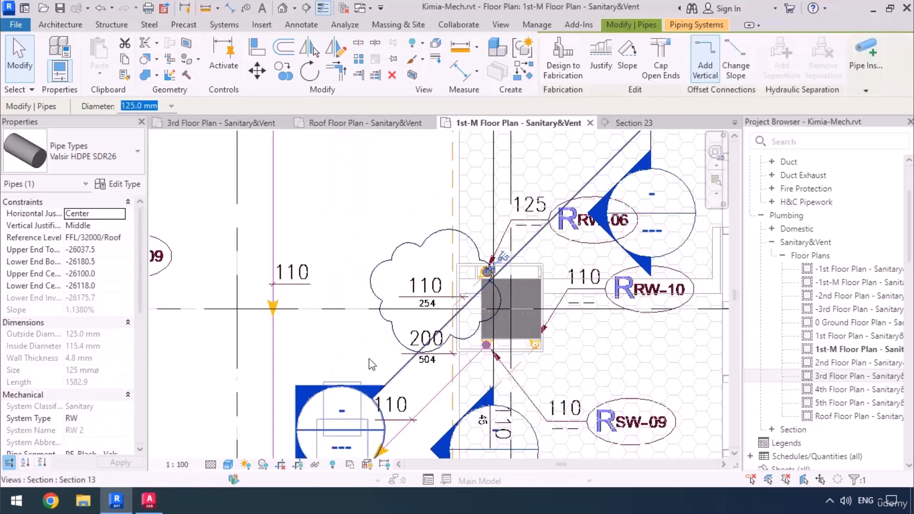
double_click(303, 397)
mouse_move(408, 357)
middle_mouse_down()
mouse_move(421, 344)
mouse_move(413, 369)
middle_mouse_up()
scroll(411, 364, "down", 3)
scroll(400, 396, "down", 2)
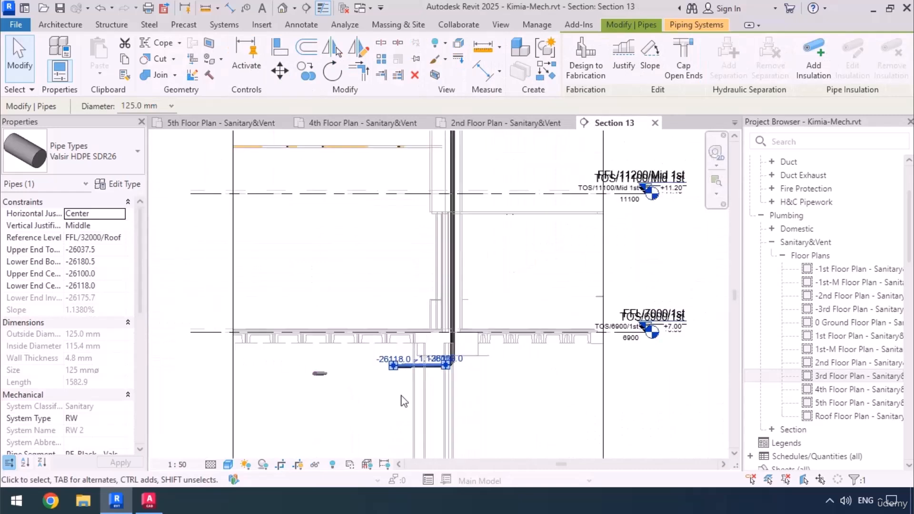
middle_click_drag(526, 406, 500, 416)
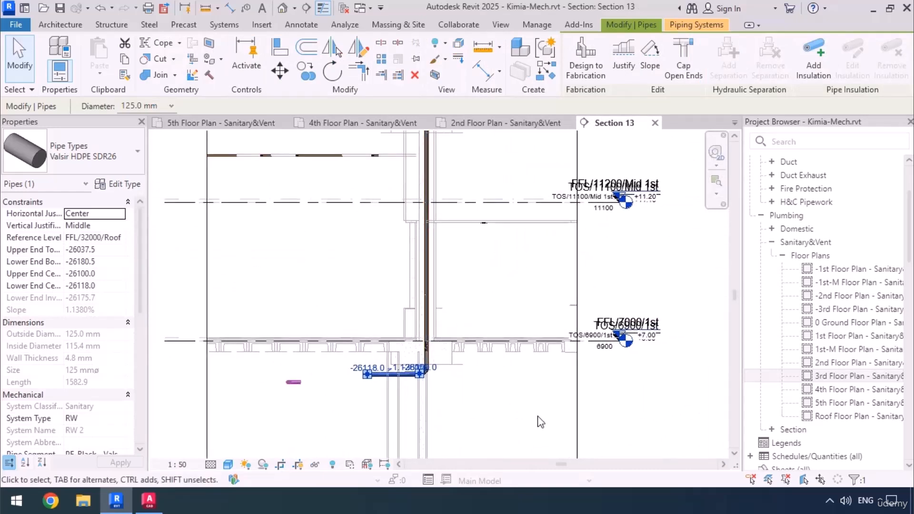
Step: Try raising the selected horizontal run from below the 1st floor slab to just under the Mid 1st level, with the upper-end centre at -21700
key("shift+Up")
key("shift+Up")
key("shift+Up")
key("shift+Up")
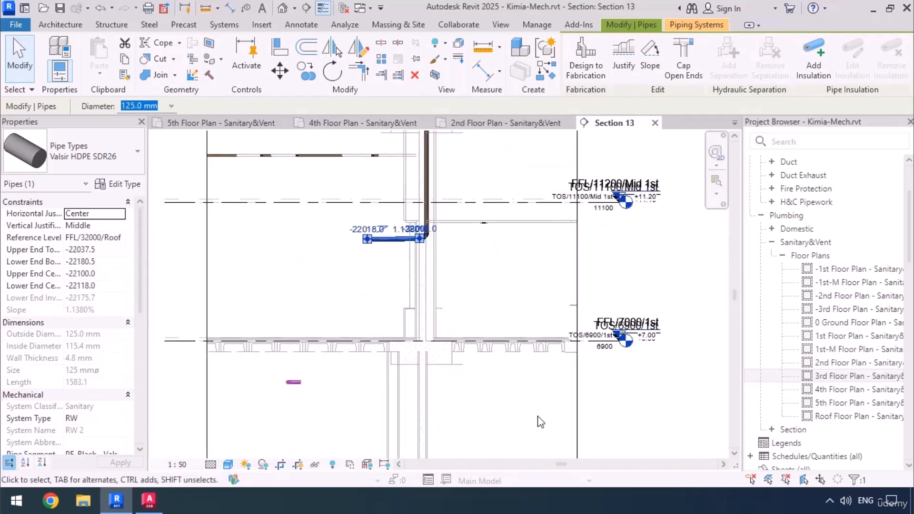
key("Up")
key("Up")
key("Up")
Step: Examine the raised run in Section 13 against the Mid 1st slab, the beams and the neighbouring pipes
middle_click_drag(432, 343, 484, 375)
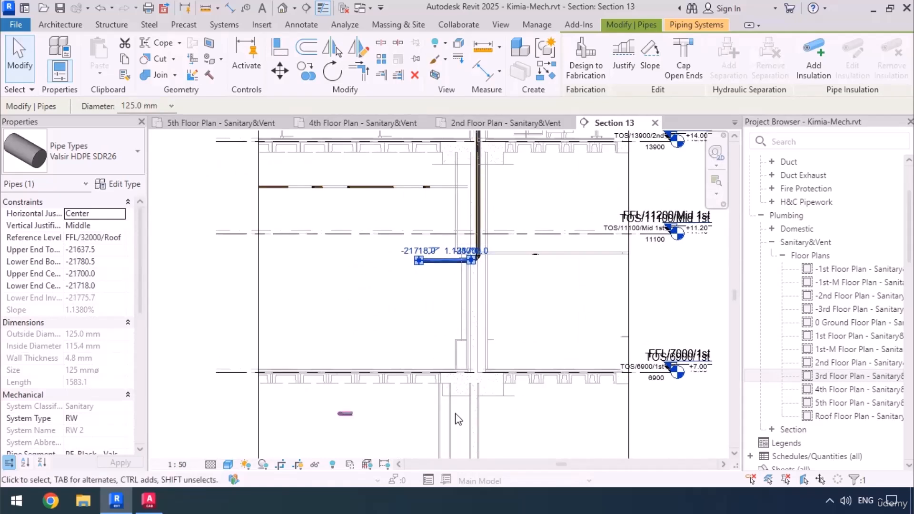
middle_click_drag(396, 374, 447, 405)
scroll(496, 258, "down", 1)
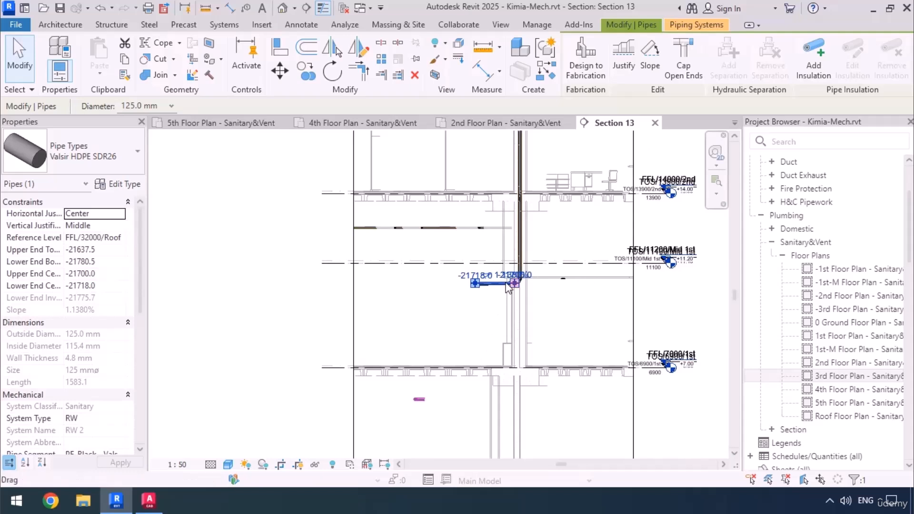
scroll(507, 283, "up", 3)
middle_click_drag(493, 315, 490, 324)
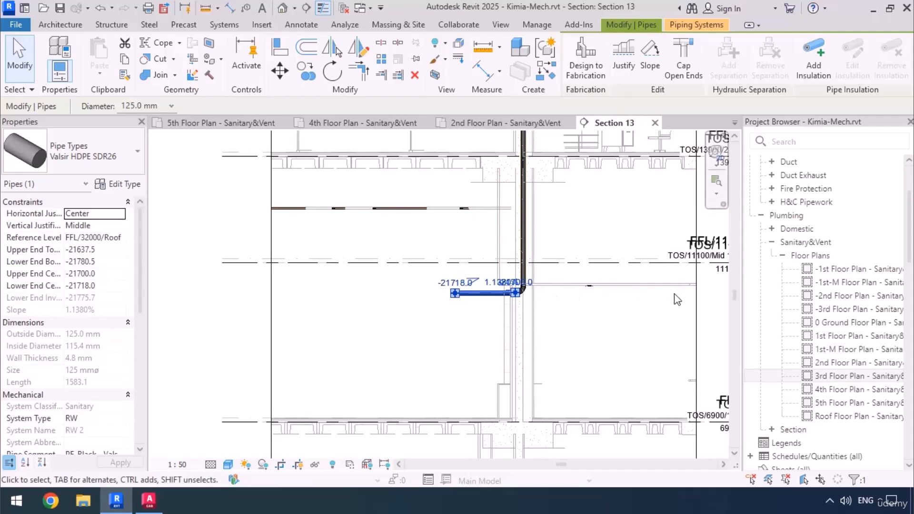
middle_click_drag(591, 352, 501, 368)
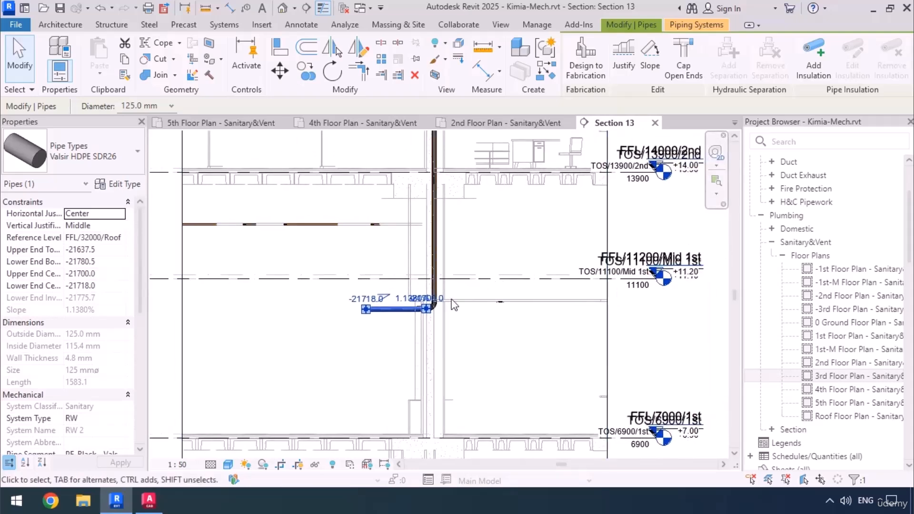
middle_click_drag(453, 305, 636, 316)
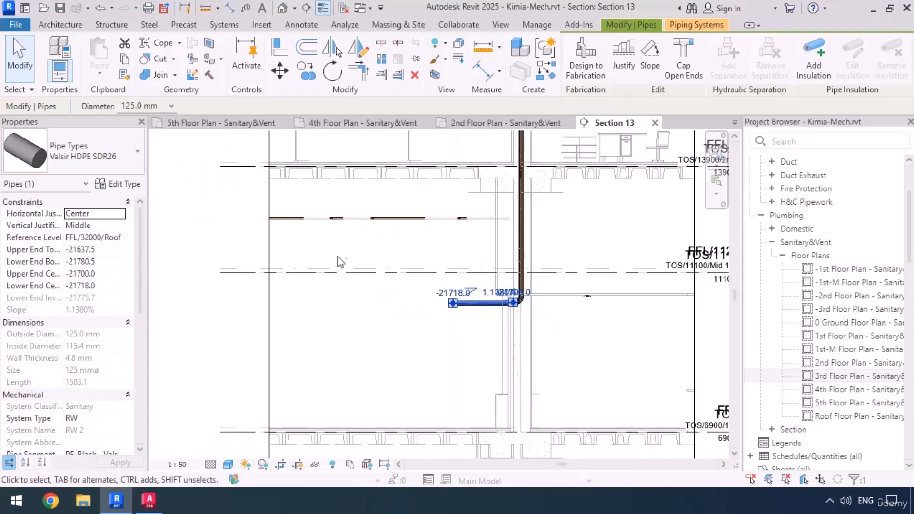
middle_click_drag(409, 289, 401, 249)
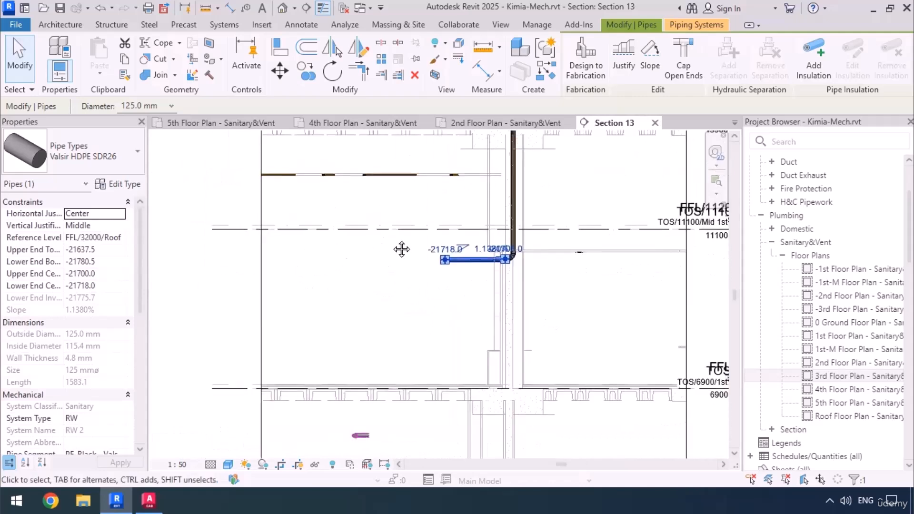
Step: Lower the horizontal run to just below the 1st floor slab, with its upper-end centre at -25940 and lower-end centre at -25958
key("Down")
key("Down")
key("Down")
key("Down")
key("Down")
key("Down")
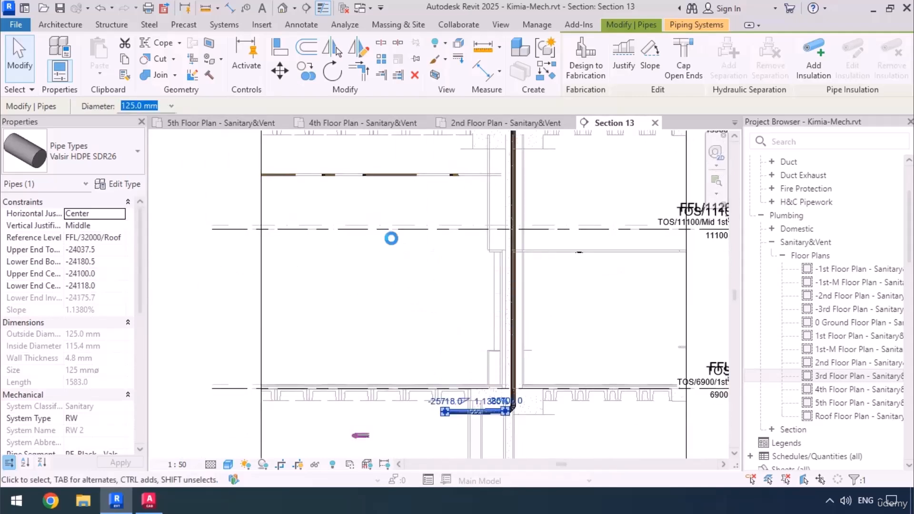
key("Up")
key("Up")
key("Up")
key("Up")
key("Up")
key("Up")
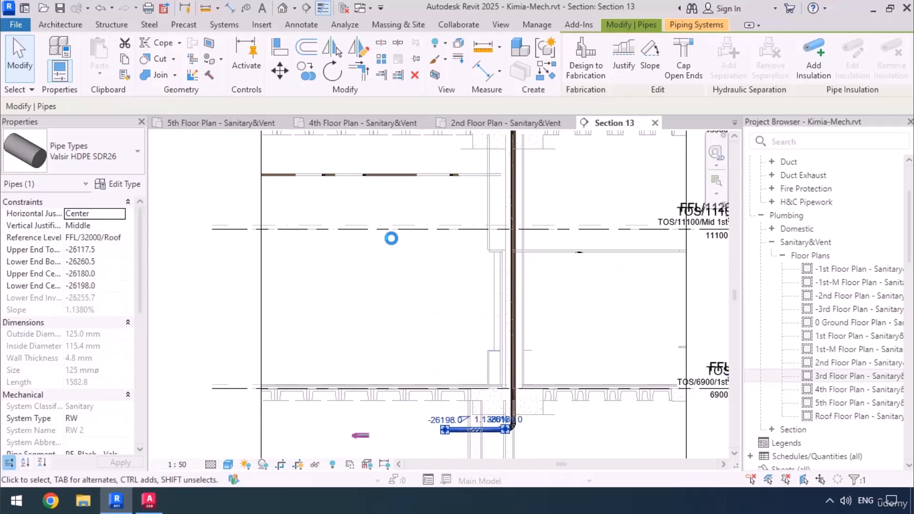
key("Up")
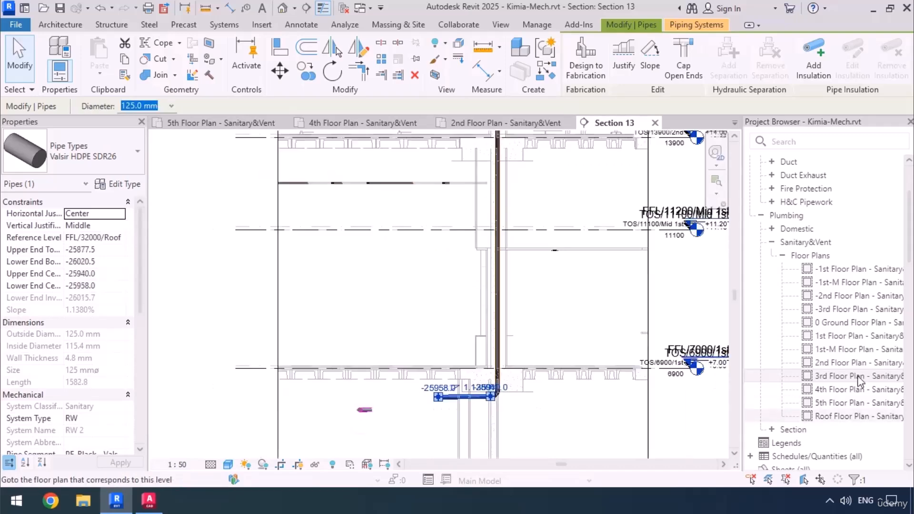
Step: Open the 1st Floor Plan - Sanitary&Vent, locate the RW-06 horizontal run and check its surroundings
left_click(857, 336)
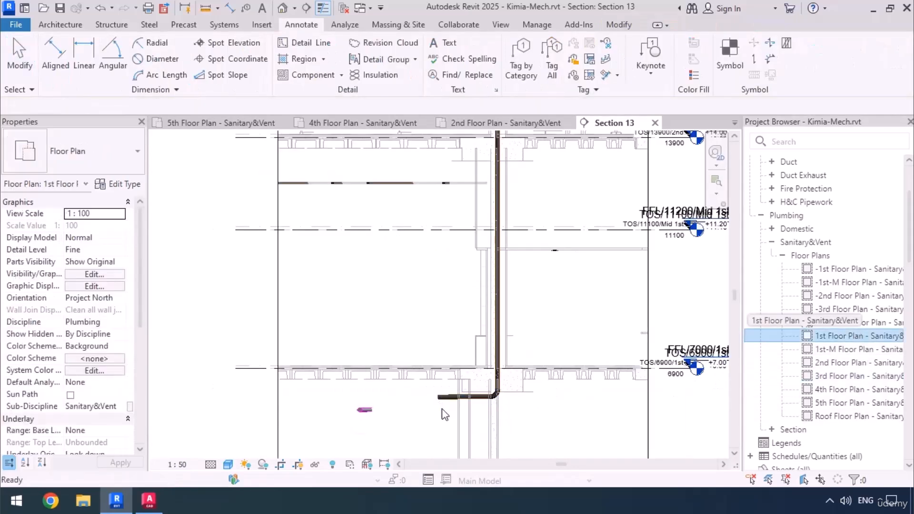
scroll(536, 252, "up", 6)
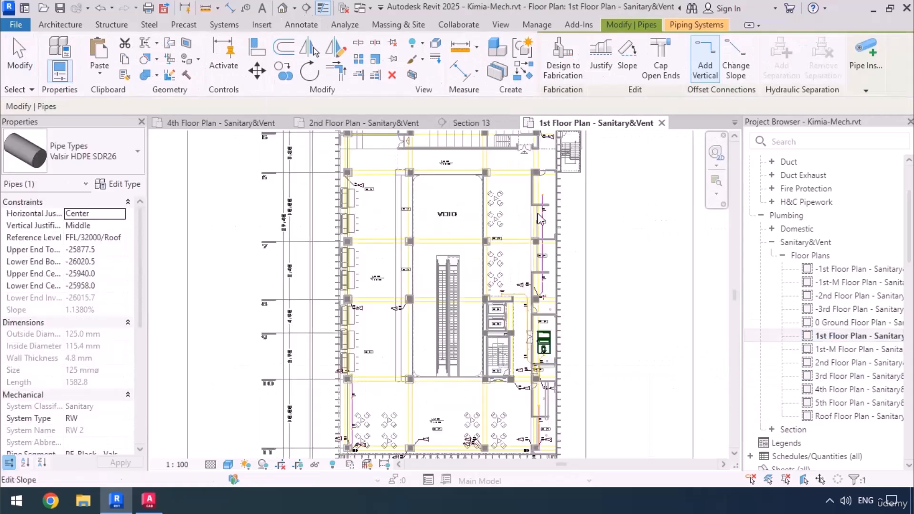
scroll(536, 251, "up", 6)
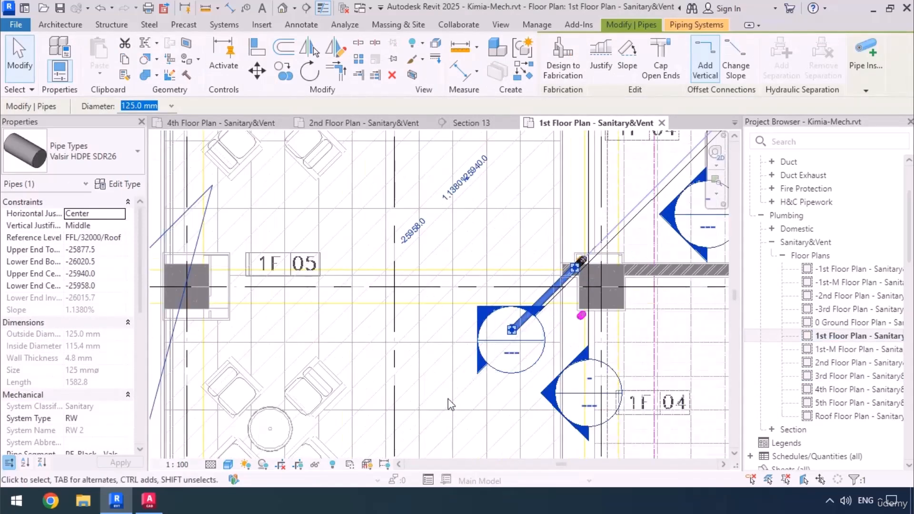
key("Escape")
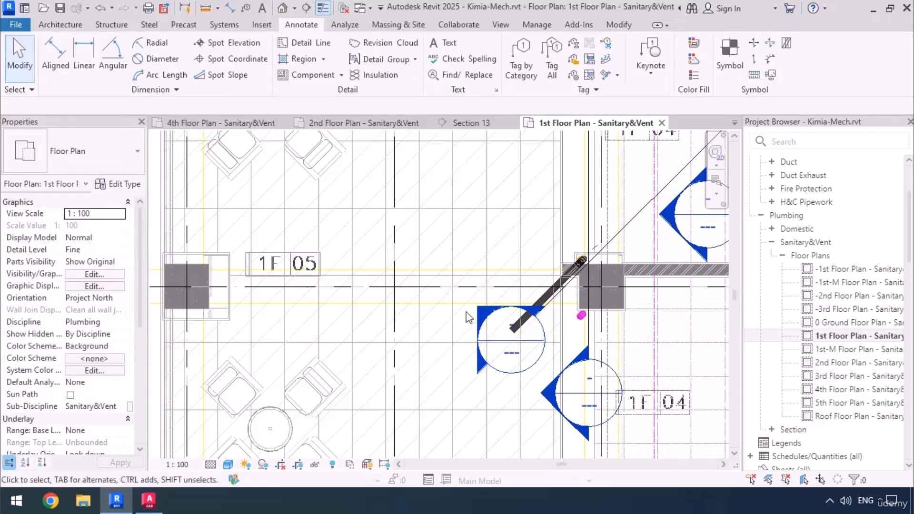
scroll(446, 280, "down", 6)
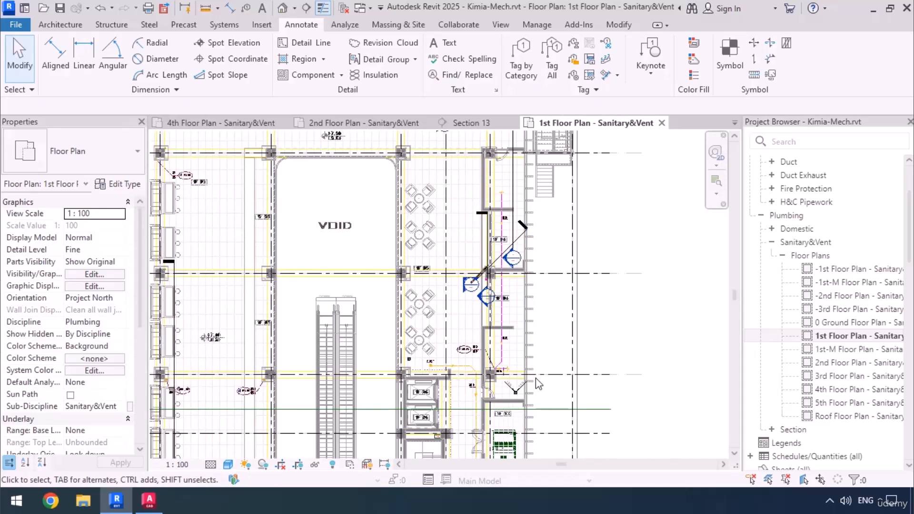
Step: In the 1st-M floor plan's view range, set the view depth level to Level Below (FFL/7000/1st), keeping the -1500 offset
double_click(825, 350)
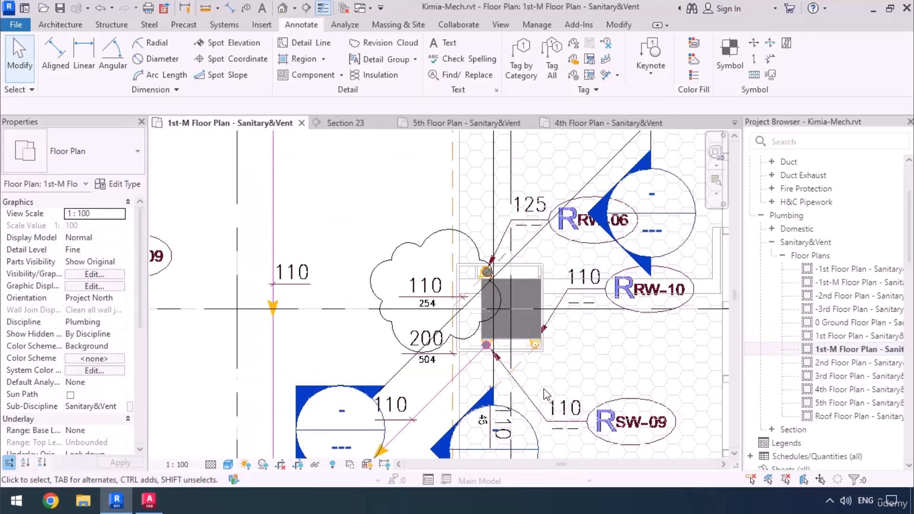
key("v")
key("r")
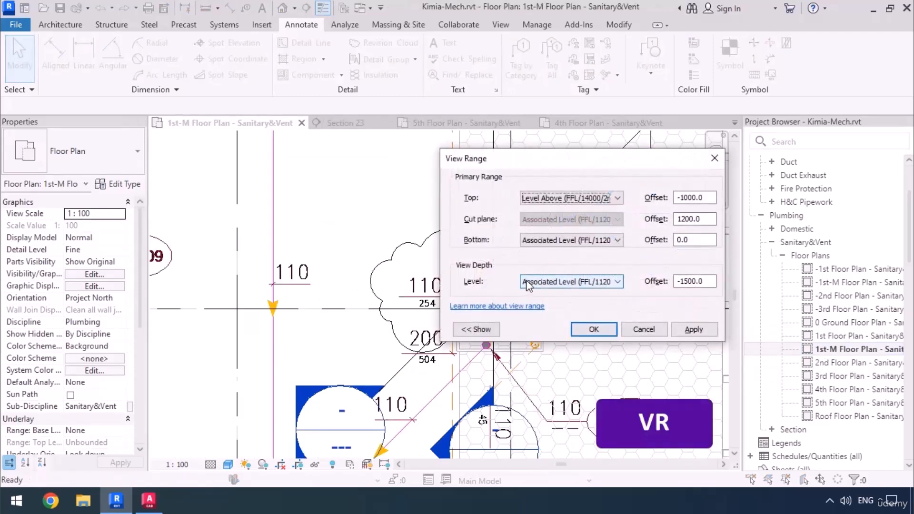
left_click(533, 285)
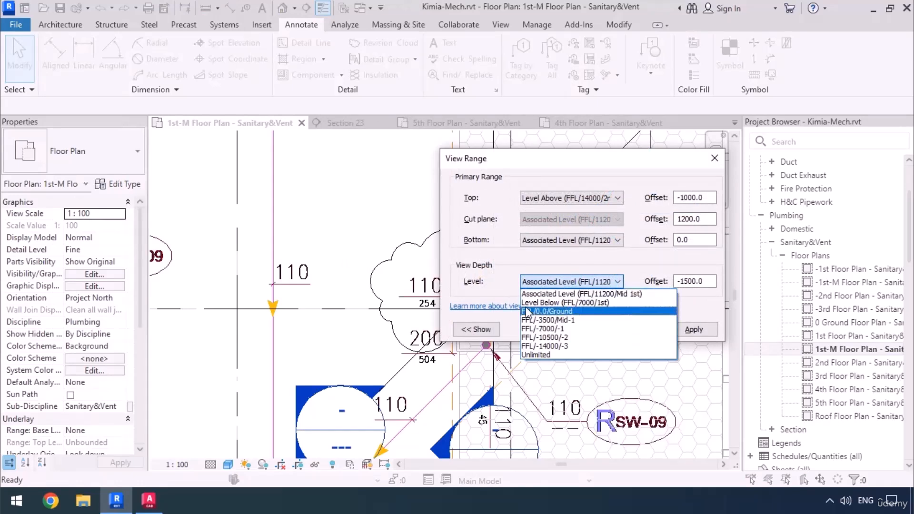
left_click(530, 303)
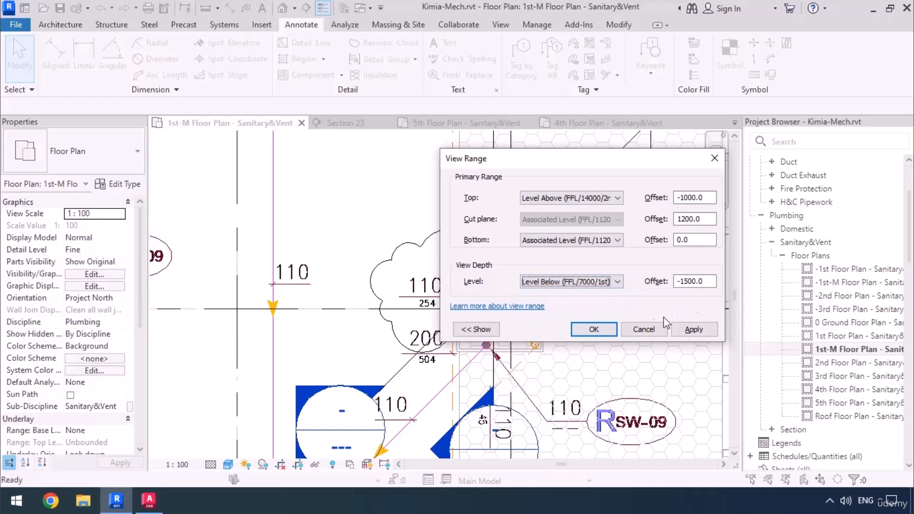
left_click(582, 330)
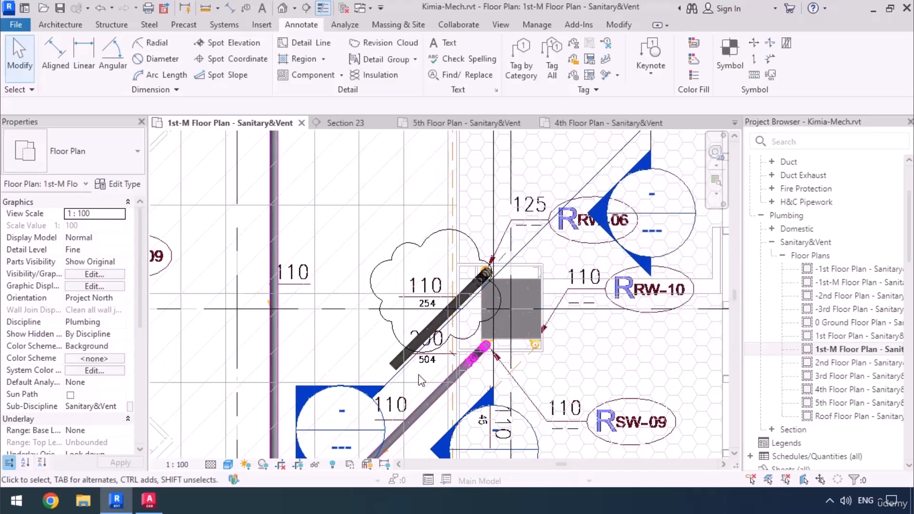
Step: In the routing preferences of Valsir HDPE SDR26, set the minimum size of the Plumbing-Bend-Valsir-HDPE-00 elbow to All
scroll(430, 378, "up", 2)
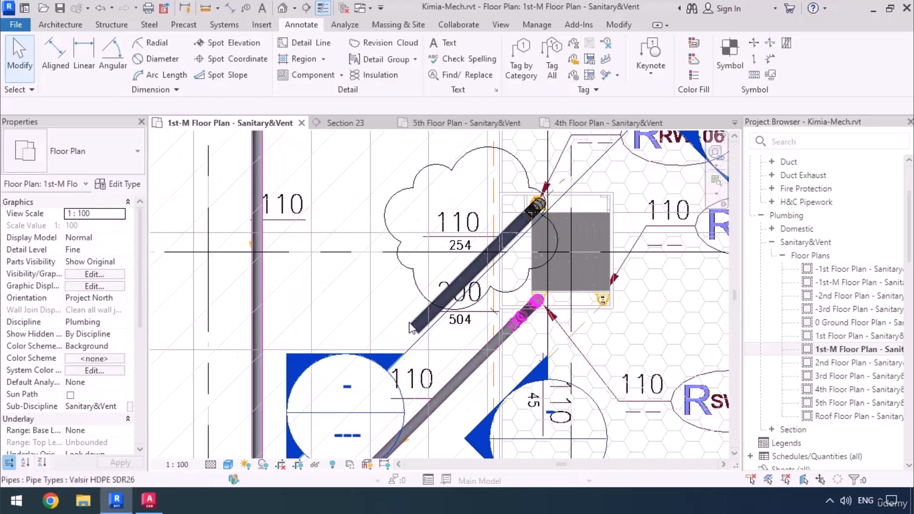
left_click(448, 295)
left_click(121, 185)
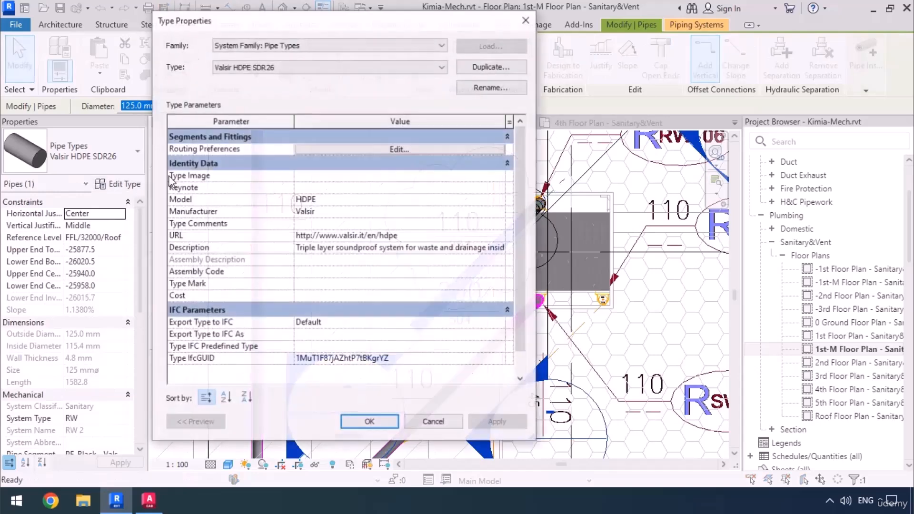
left_click(399, 149)
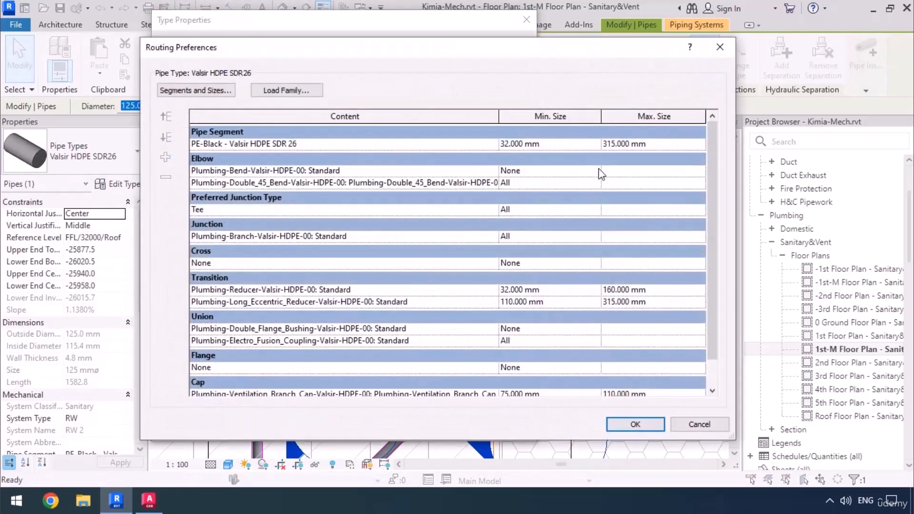
left_click(599, 172)
left_click(529, 184)
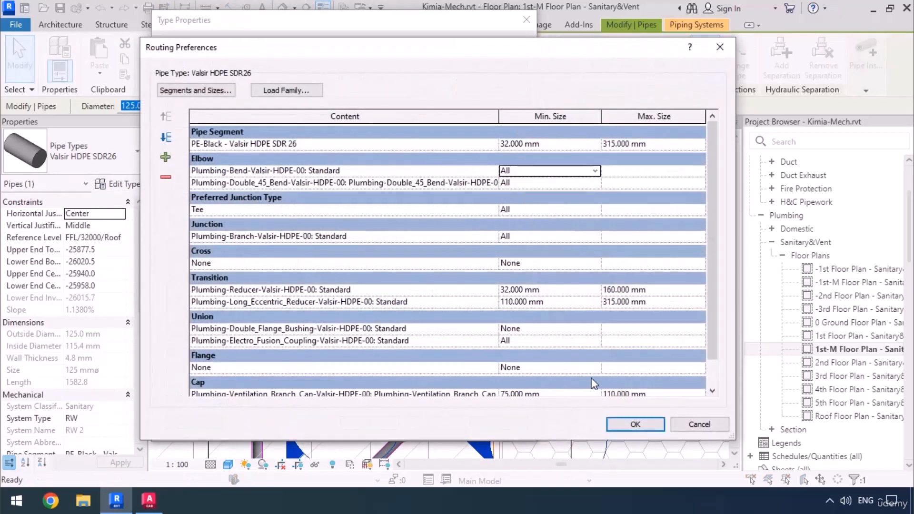
left_click(623, 424)
left_click(369, 422)
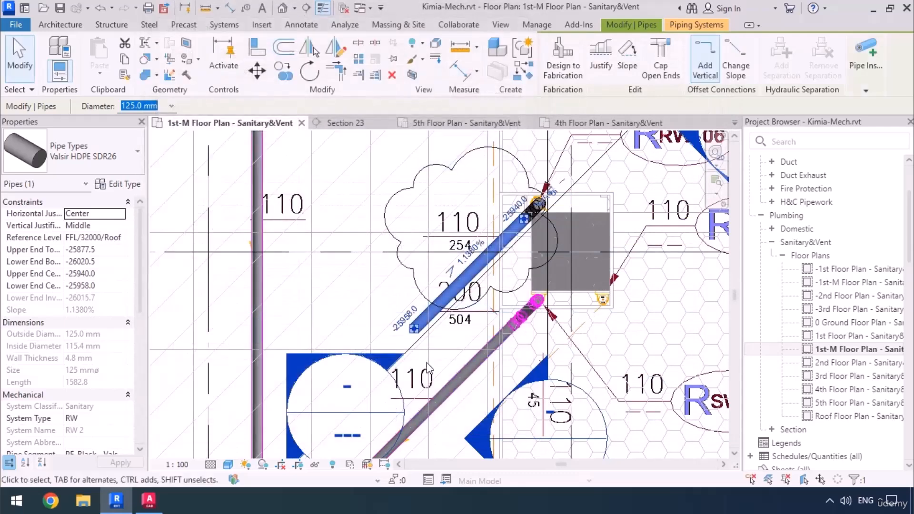
Step: Draw a short 125 mm pipe from the diagonal run's lower end straight down the plan, sloping down at 1.0000%
middle_click_drag(434, 362, 441, 321)
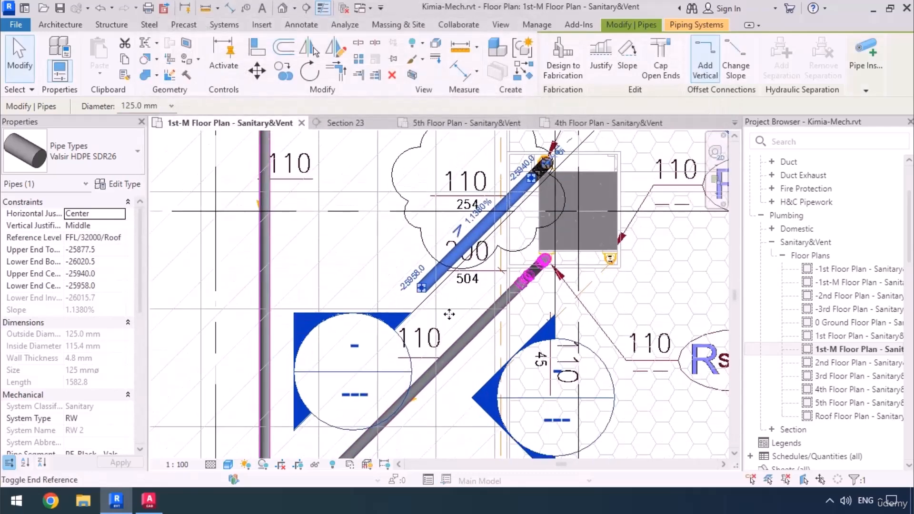
right_click(422, 289)
left_click(453, 92)
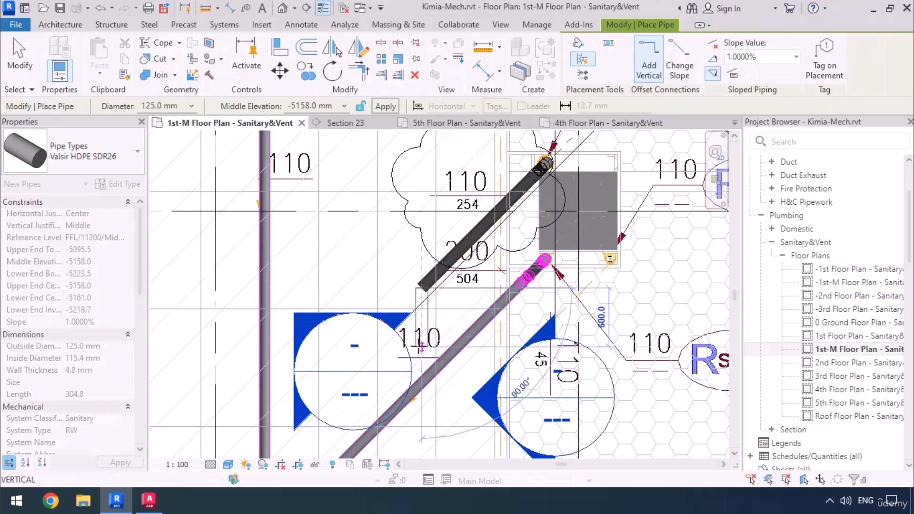
left_click(421, 356)
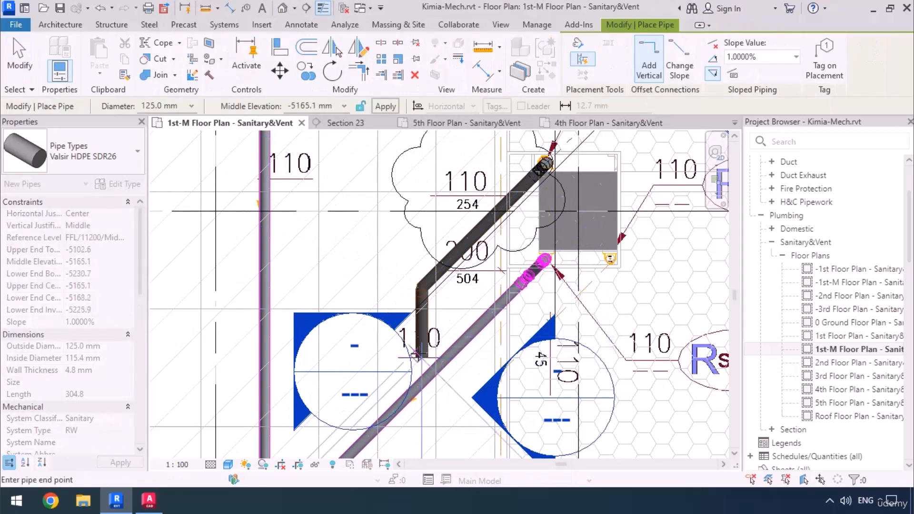
key("Escape")
key("Escape")
scroll(484, 259, "up", 2)
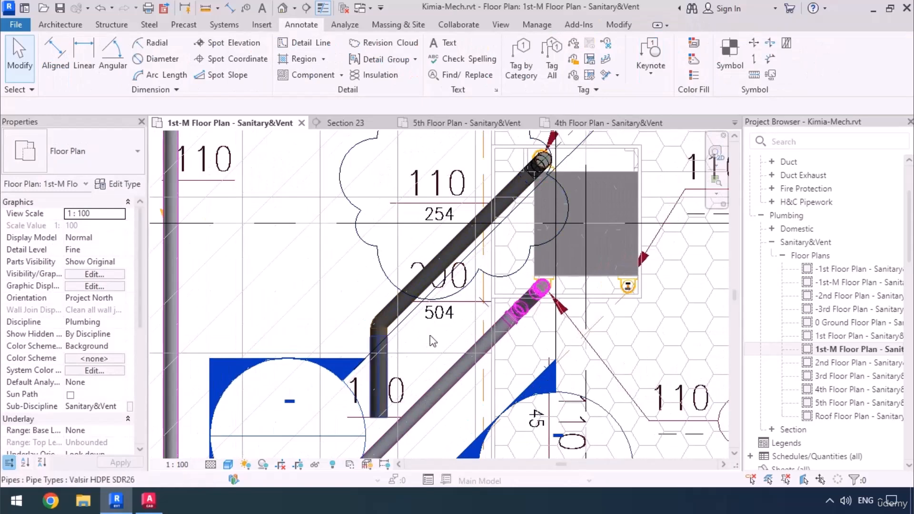
Step: Align the short straight pipe below the diagonal run with the dashed vertical rainwater line on the plan
key("a")
key("l")
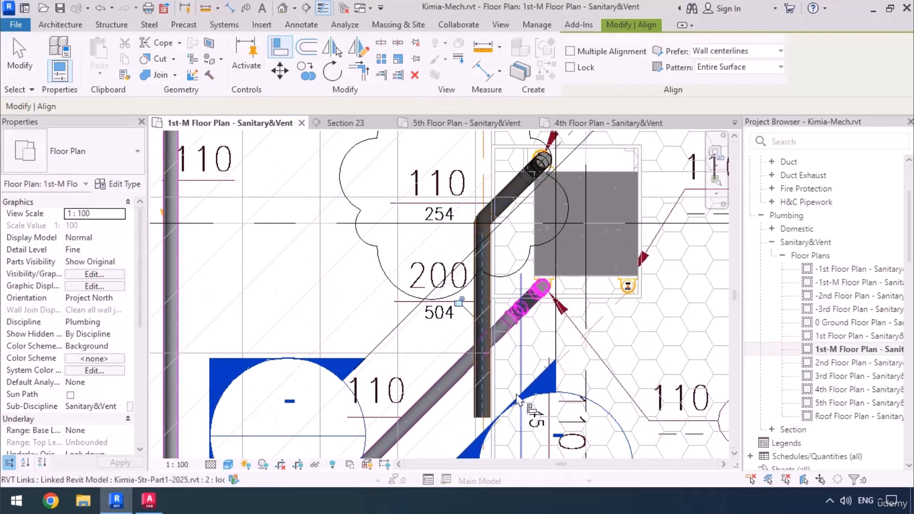
middle_click_drag(528, 427, 547, 513)
key("Escape")
key("Escape")
Step: Examine the dashed 125 mm rainwater branch that joins the vertical line above the RW-06 run
middle_click_drag(496, 386, 495, 364)
scroll(499, 412, "down", 3)
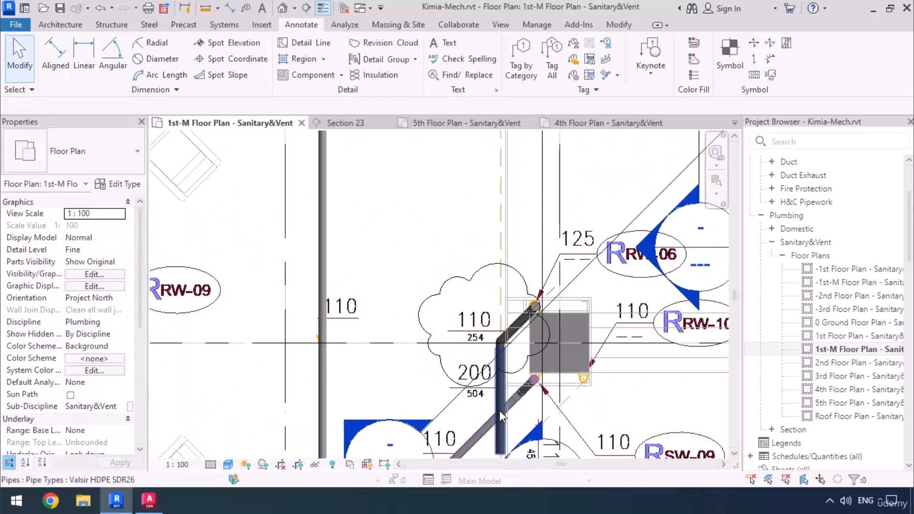
middle_click_drag(489, 233, 493, 384)
middle_click_drag(500, 271, 500, 342)
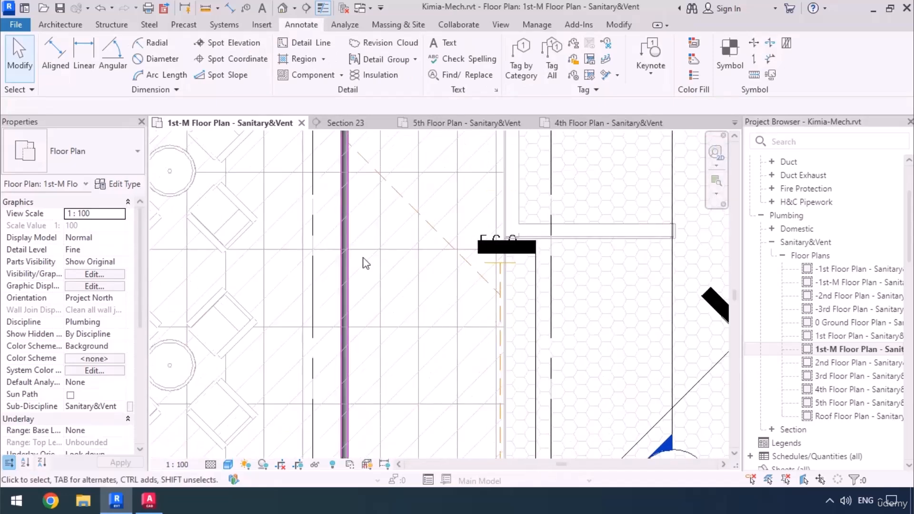
middle_click_drag(377, 288, 470, 441)
middle_click_drag(402, 322, 495, 441)
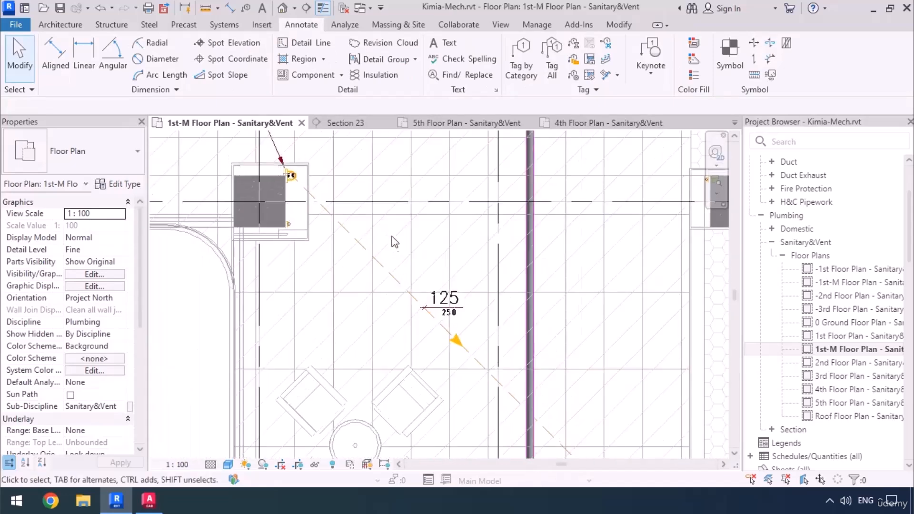
scroll(392, 236, "down", 3)
middle_click_drag(492, 408, 430, 256)
Step: Convert the 125 mm elbow between the diagonal run and the straight pipe into a 45° branch fitting
scroll(440, 307, "up", 10)
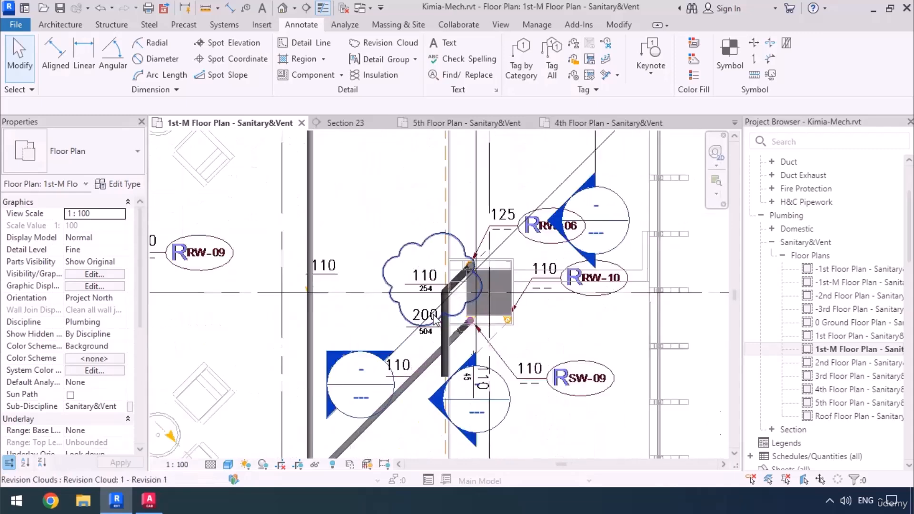
left_click(495, 233)
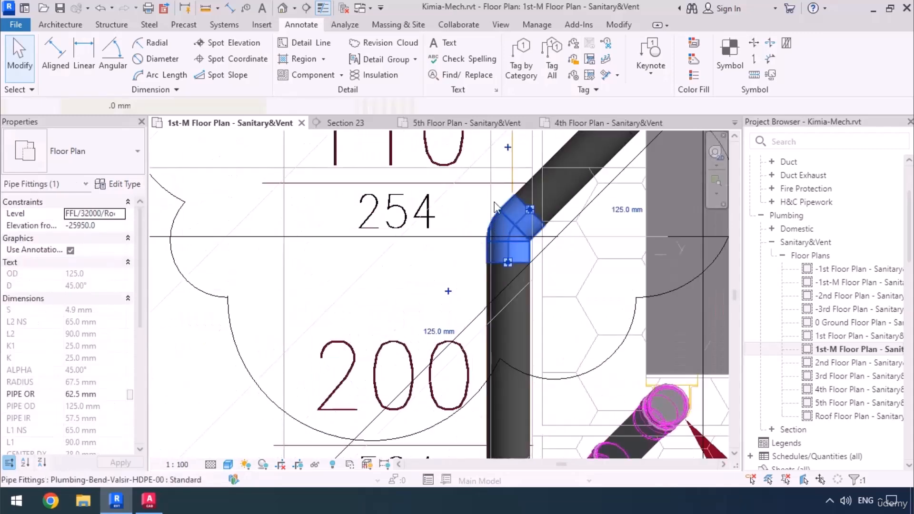
middle_click_drag(505, 156, 516, 261)
left_click(434, 299)
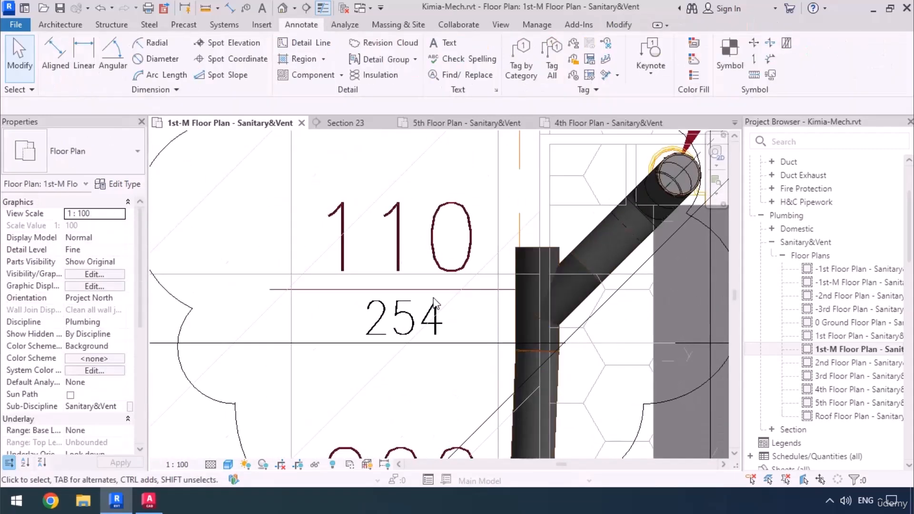
Step: Check the slightly skewed pipe below the new branch fitting and delete it
scroll(518, 219, "down", 2)
middle_click_drag(520, 352, 504, 214)
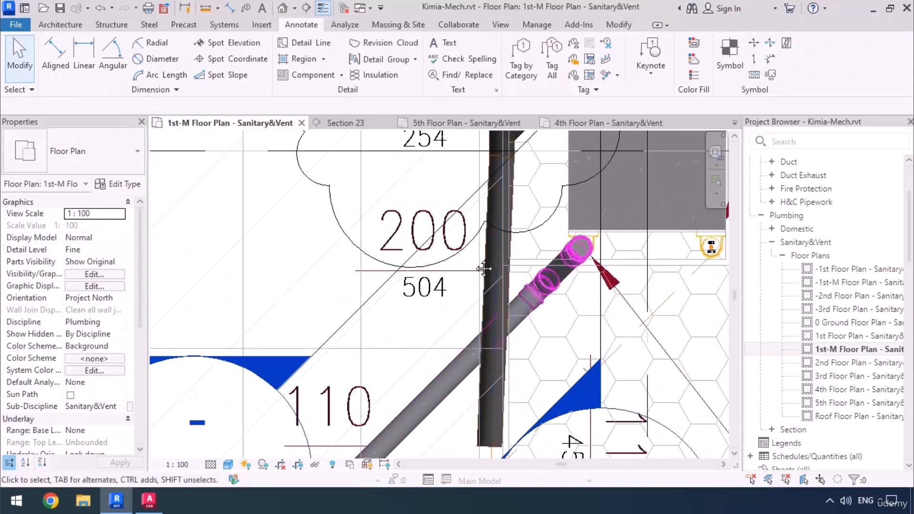
middle_click_drag(487, 144, 484, 273)
scroll(485, 272, "up", 3)
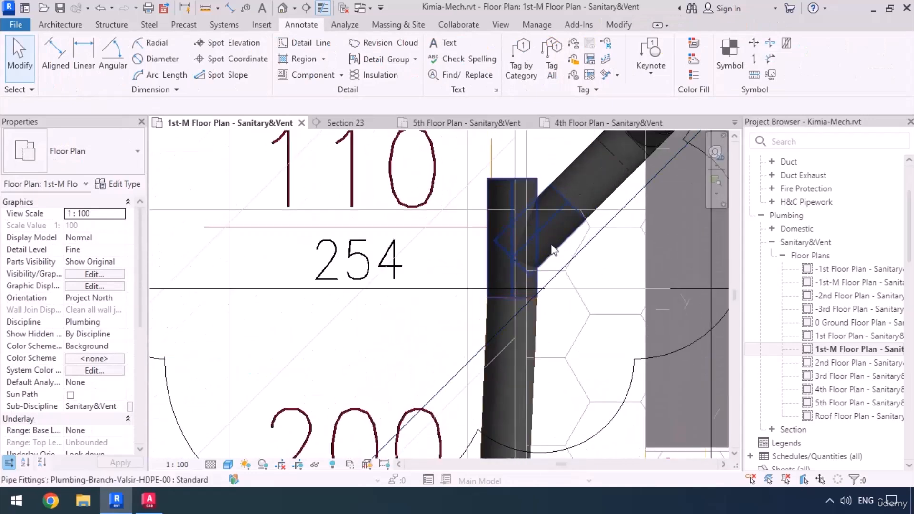
left_click(520, 345)
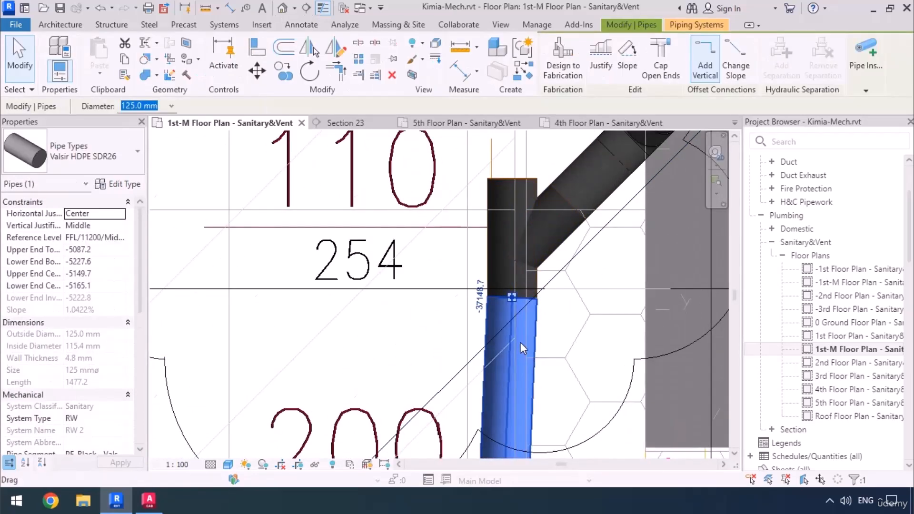
key("Down")
scroll(467, 337, "down", 3)
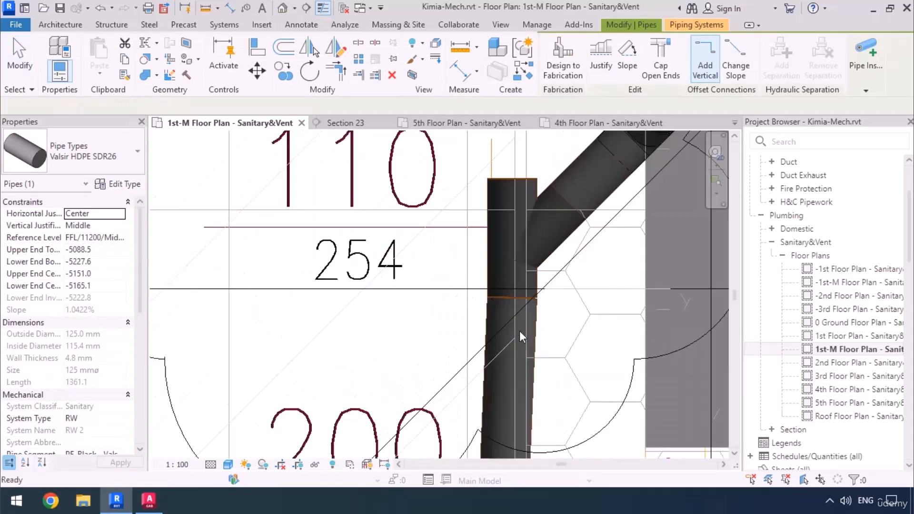
key("Escape")
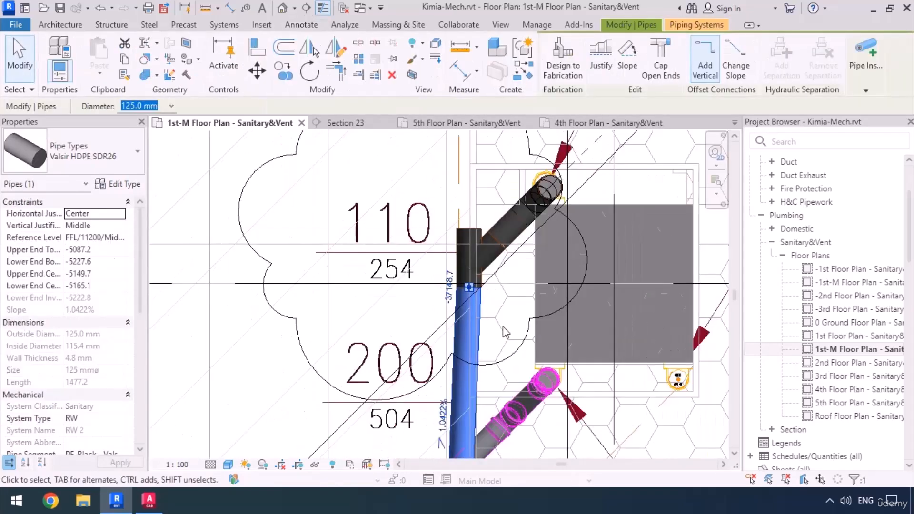
key("Escape")
Step: Draw a short 125 mm pipe from the branch fitting's lower end straight down the plan, at a 1.0000% slope
left_click(468, 288)
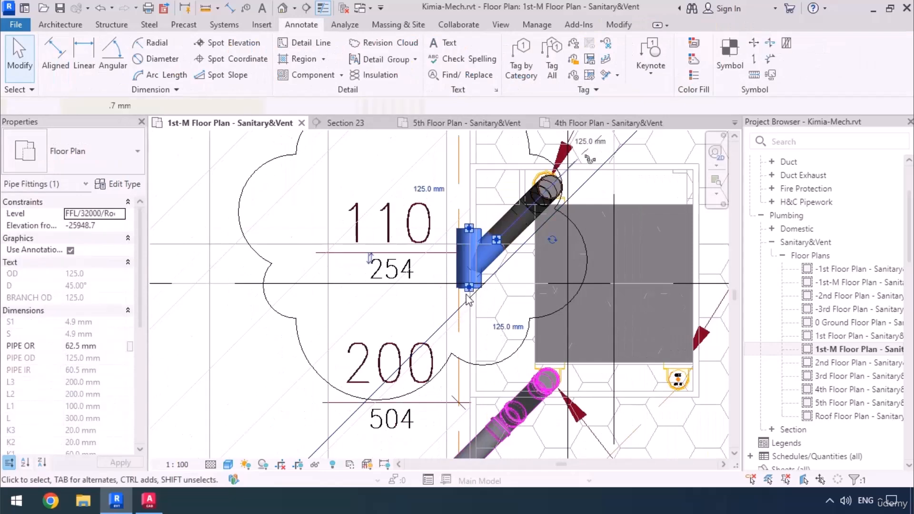
right_click(468, 300)
left_click(515, 151)
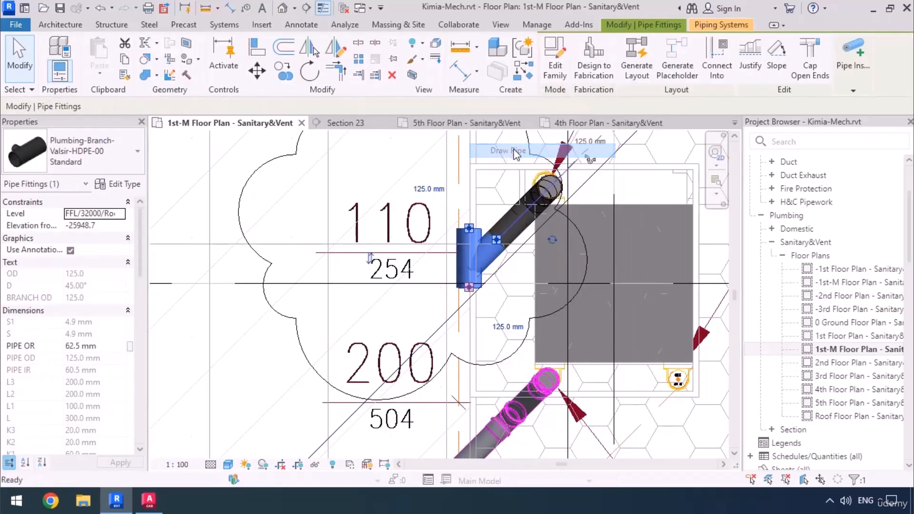
scroll(452, 150, "down", 4)
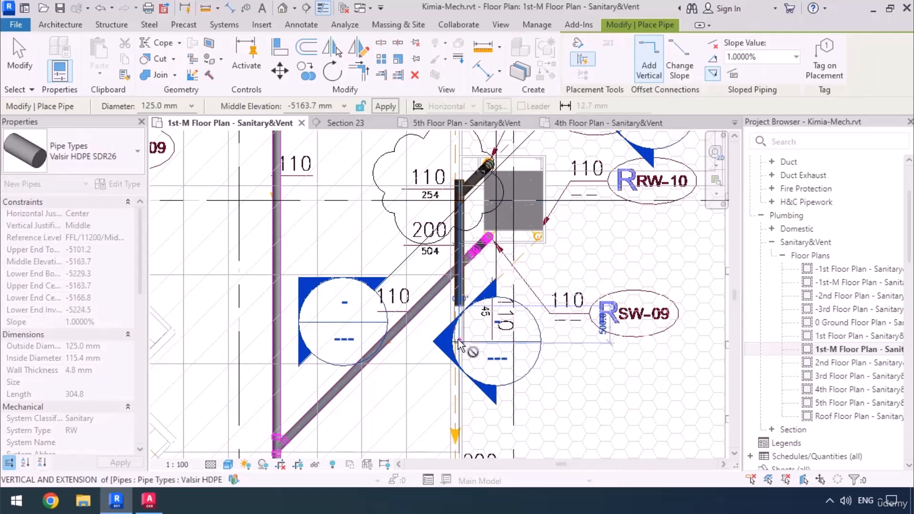
key("Escape")
key("Escape")
Step: Set the diameter of the branch fitting's main run and the straight pipe below it to 200 mm
scroll(449, 183, "up", 2)
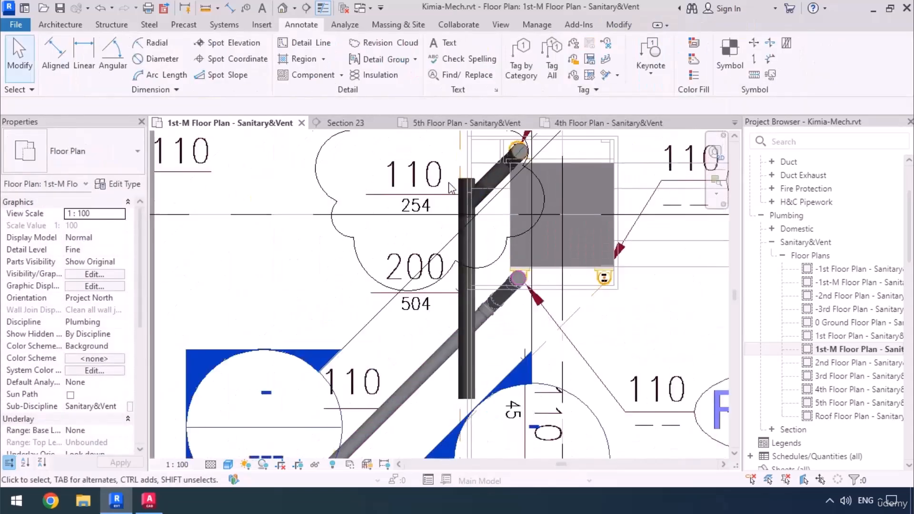
scroll(465, 248, "up", 3)
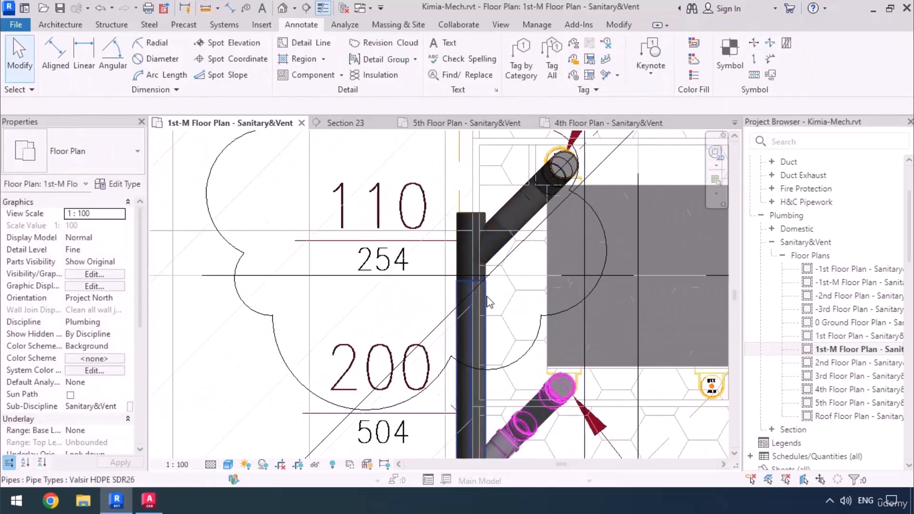
middle_click_drag(481, 289, 479, 342)
scroll(431, 345, "down", 1)
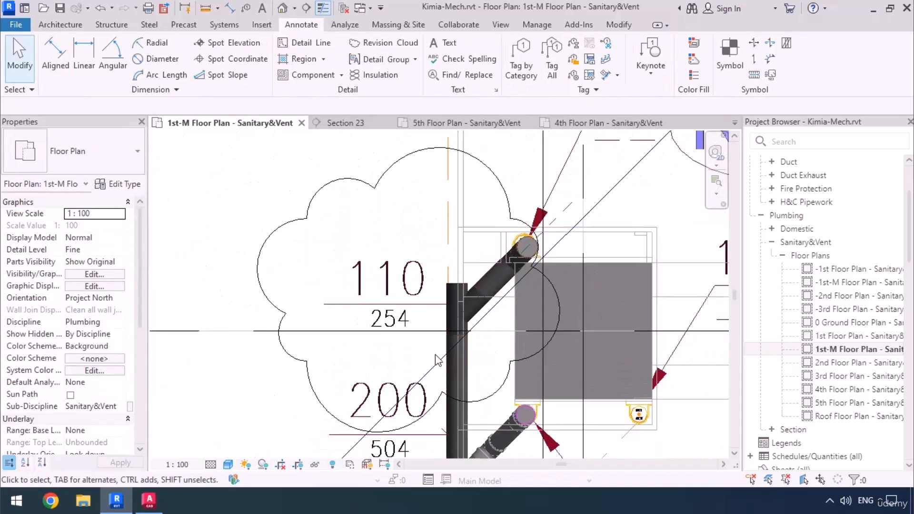
middle_click_drag(446, 377, 447, 345)
left_click(461, 362)
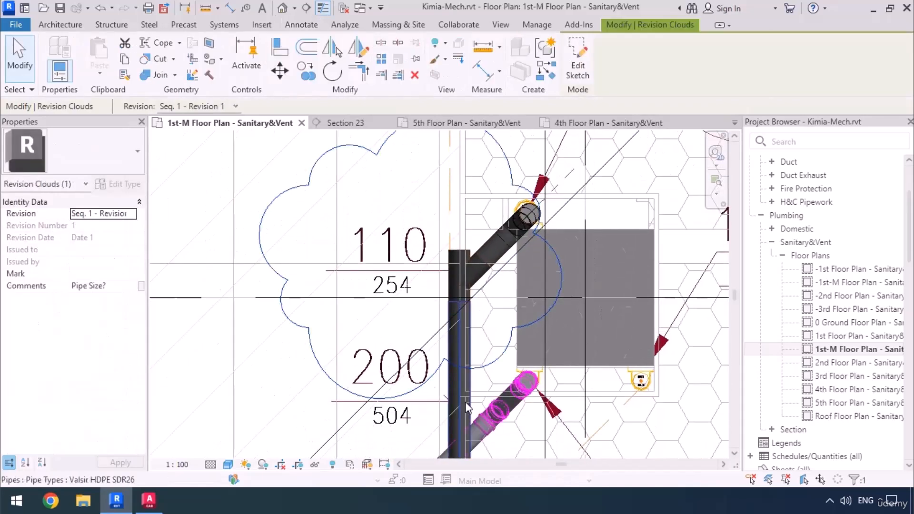
left_click(458, 310)
scroll(459, 268, "up", 3)
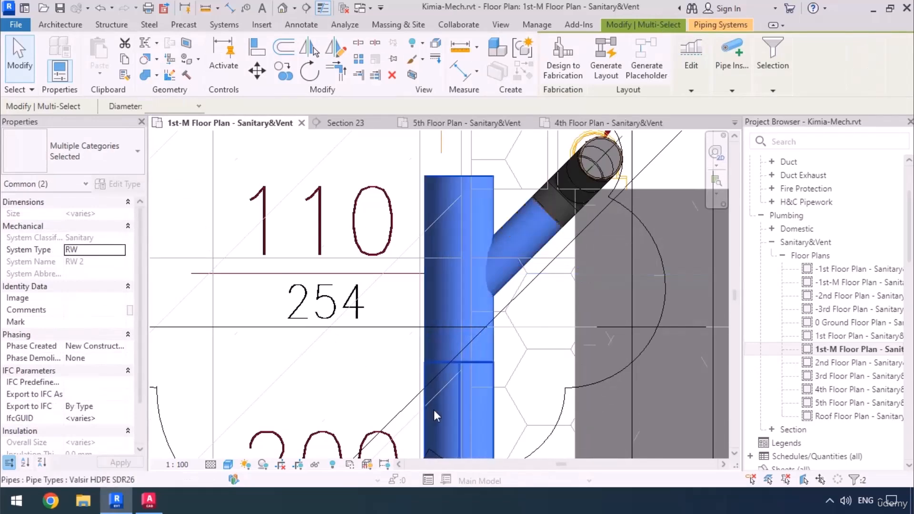
scroll(410, 289, "down", 3)
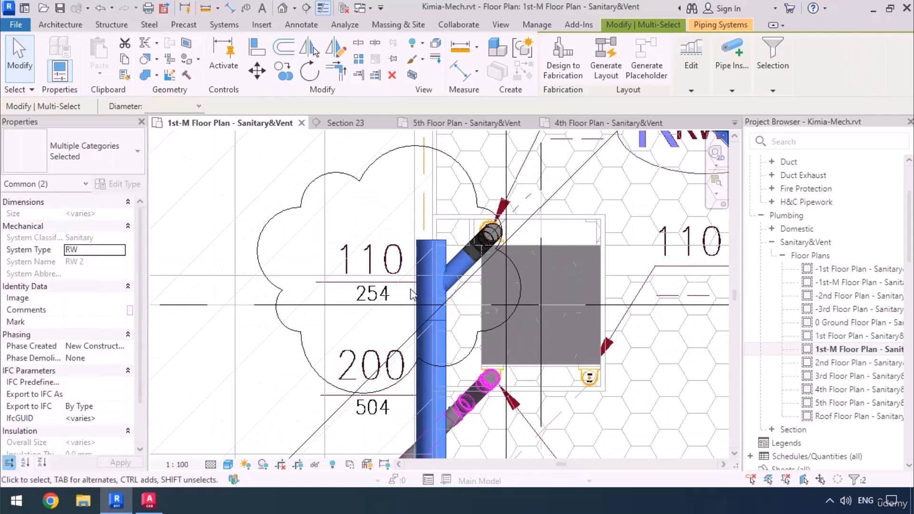
scroll(411, 290, "down", 1)
middle_click_drag(457, 404, 474, 287)
scroll(459, 299, "up", 1)
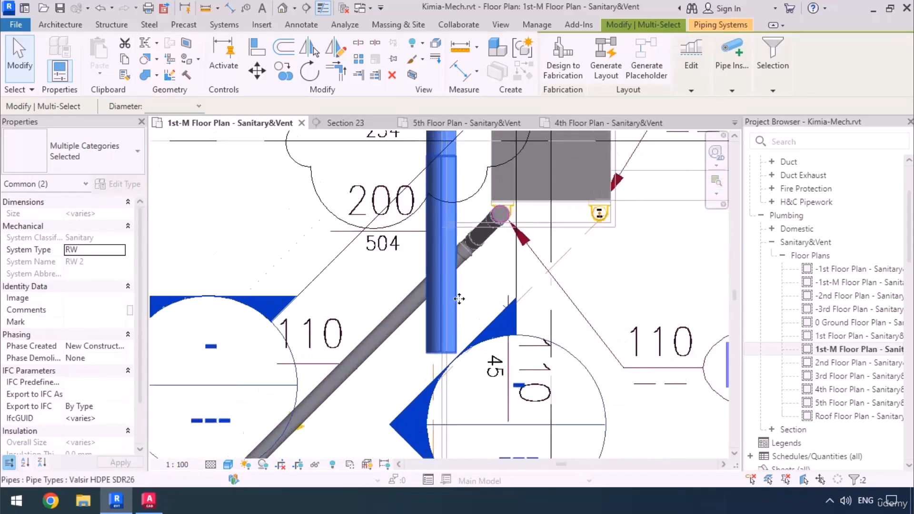
scroll(459, 299, "up", 2)
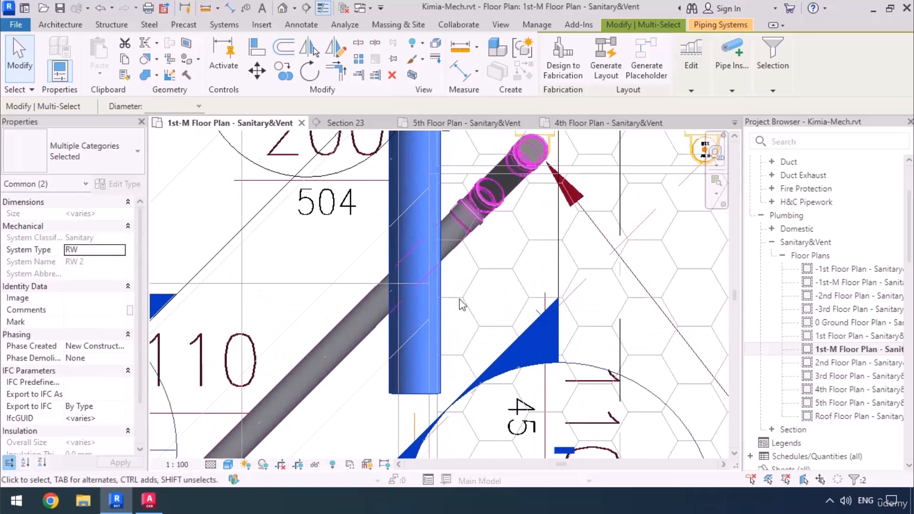
key("Escape")
Step: Extend the 200 mm pipe from its lower end straight down the dashed line to just above RW-18, at a 1.0000% slope
scroll(460, 305, "down", 6)
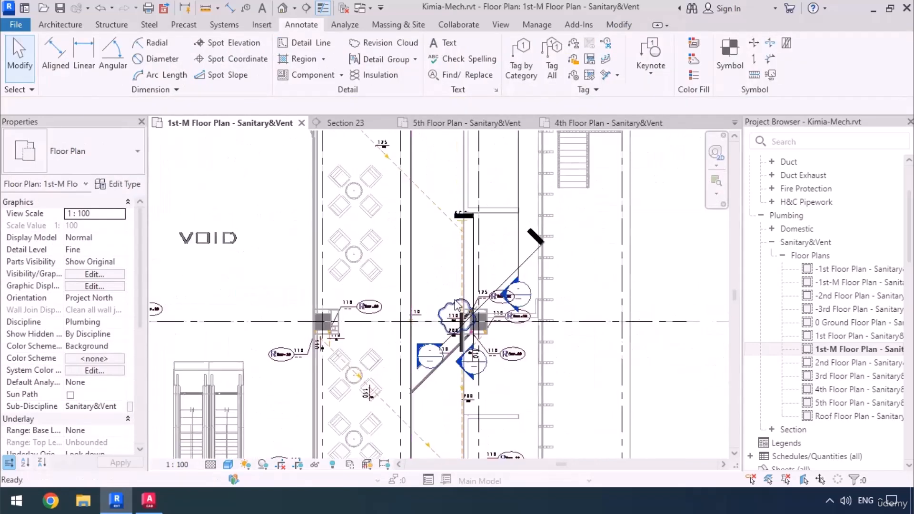
scroll(464, 374, "up", 6)
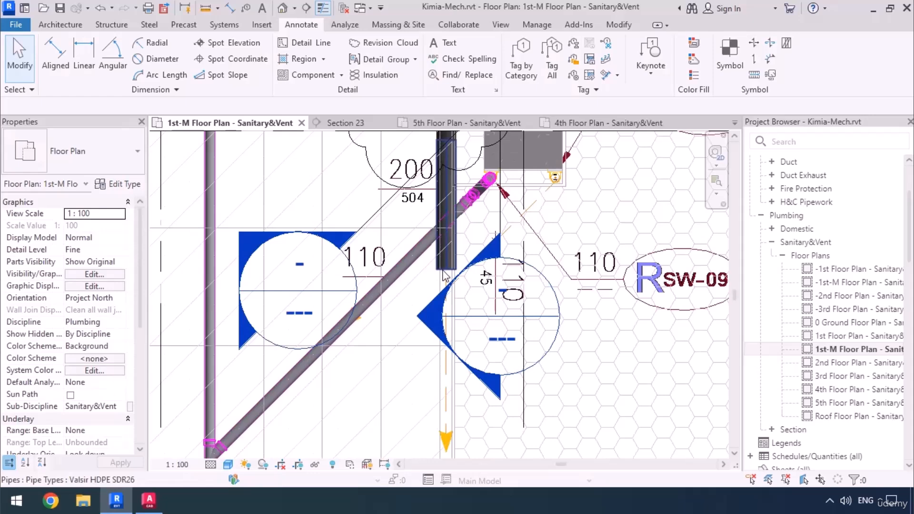
left_click(446, 275)
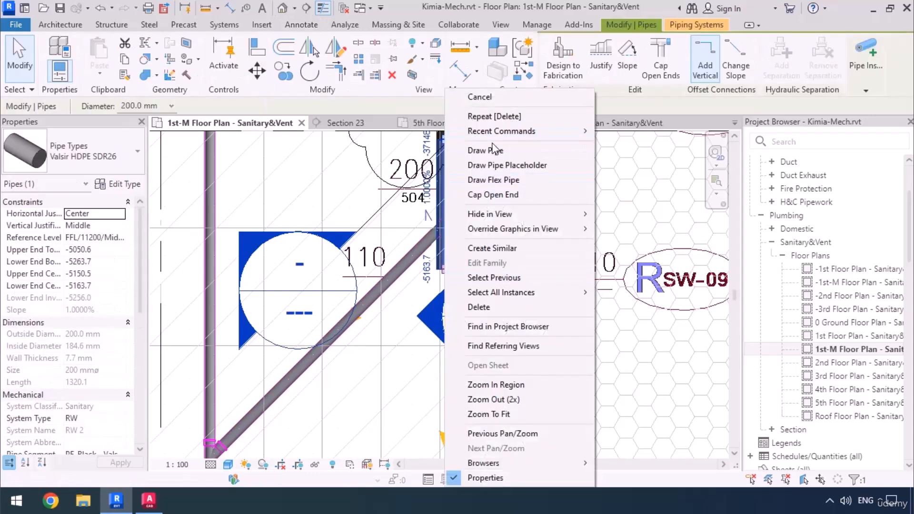
left_click(493, 152)
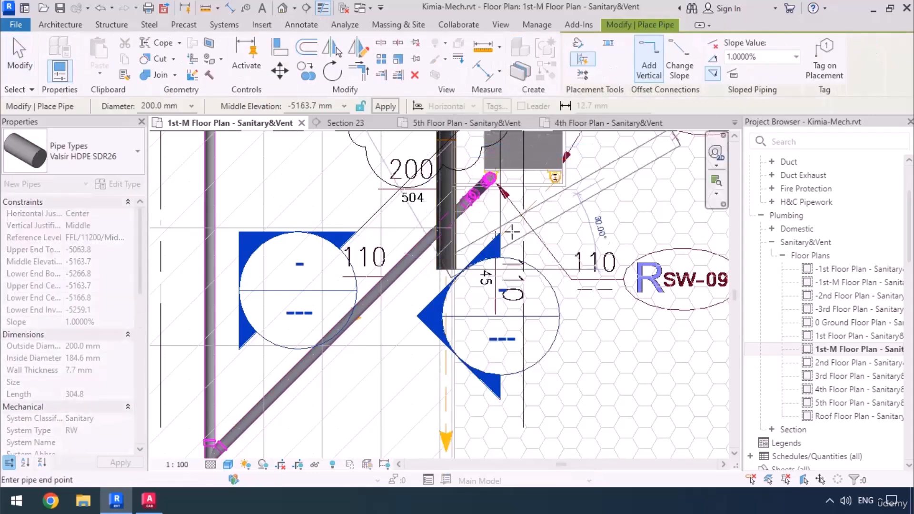
scroll(507, 234, "down", 1)
scroll(507, 235, "down", 5)
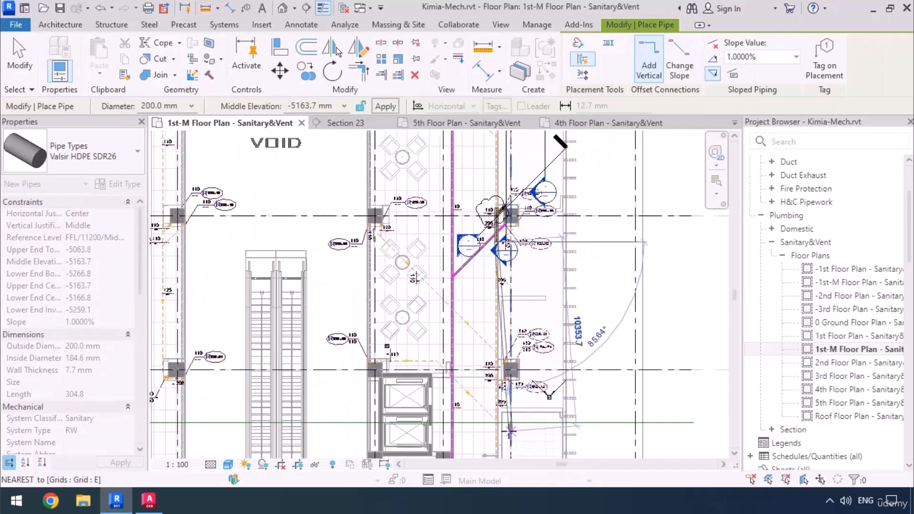
middle_click_drag(518, 369, 496, 135)
scroll(476, 337, "up", 8)
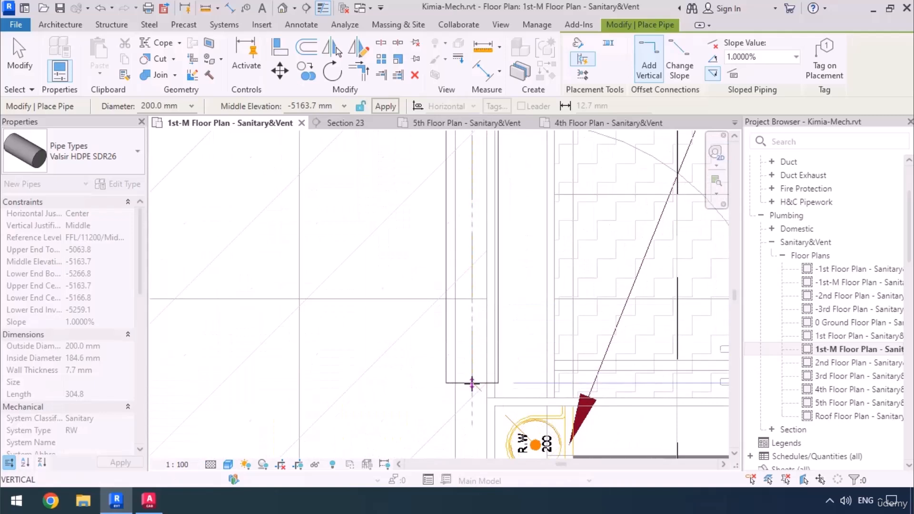
Step: Continue the 200 mm run with a 45° segment across the RW-18 riser and end the pipe placement
scroll(473, 382, "down", 4)
scroll(495, 371, "up", 5)
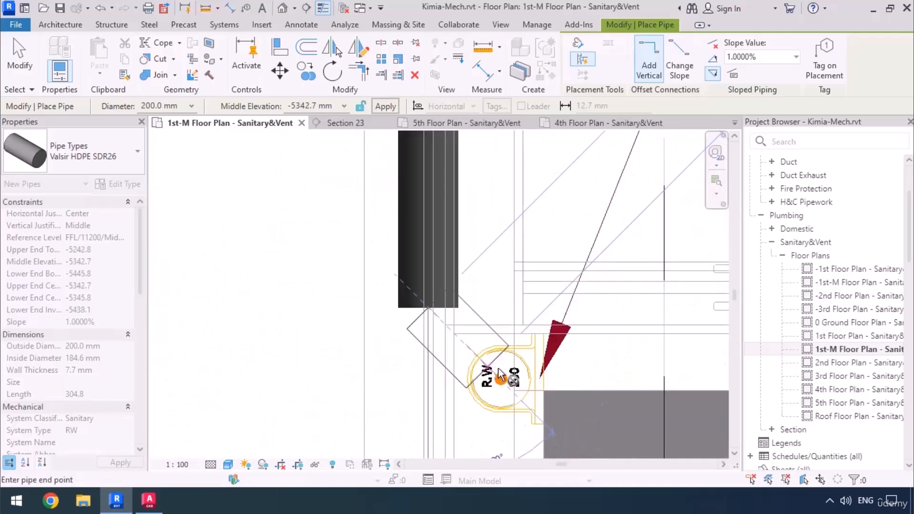
middle_click_drag(514, 388, 494, 340)
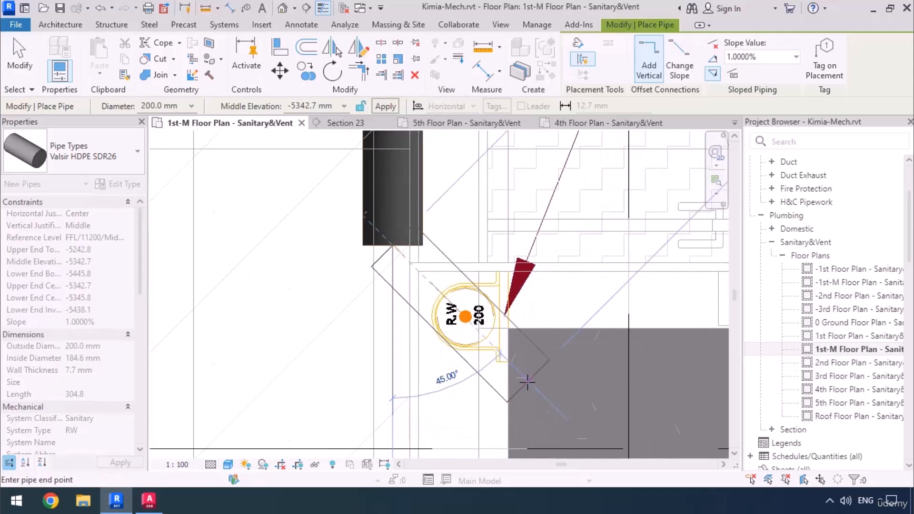
left_click(537, 410)
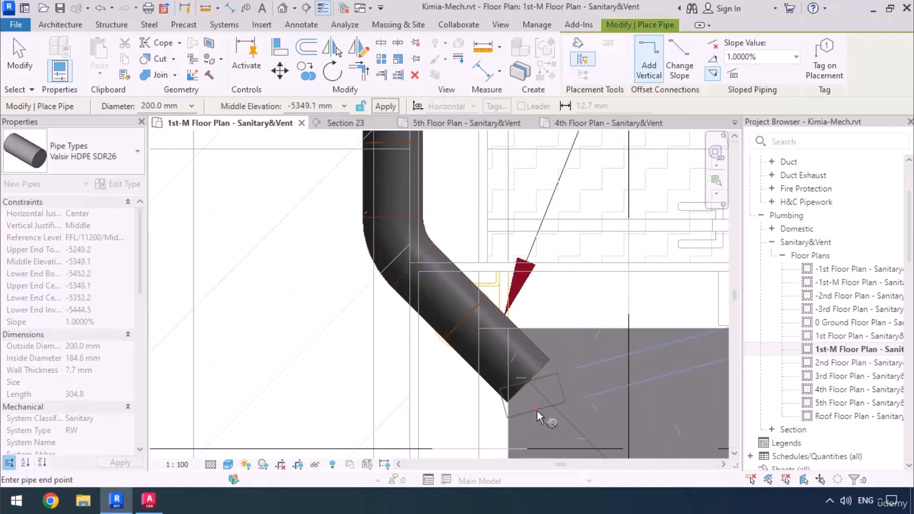
key("Escape")
key("Escape")
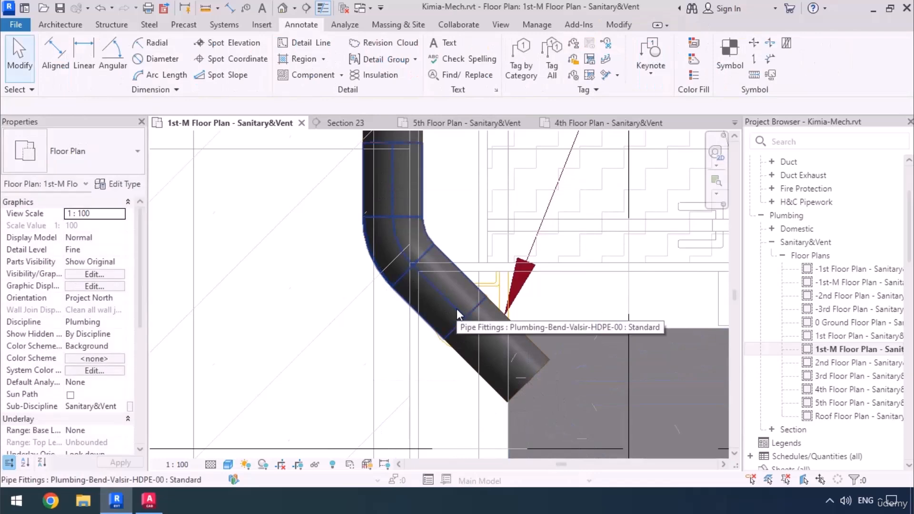
Step: Review the 200 mm rainwater route on the plan between RW-06 and RW-18, including the connections along it
scroll(544, 421, "down", 4)
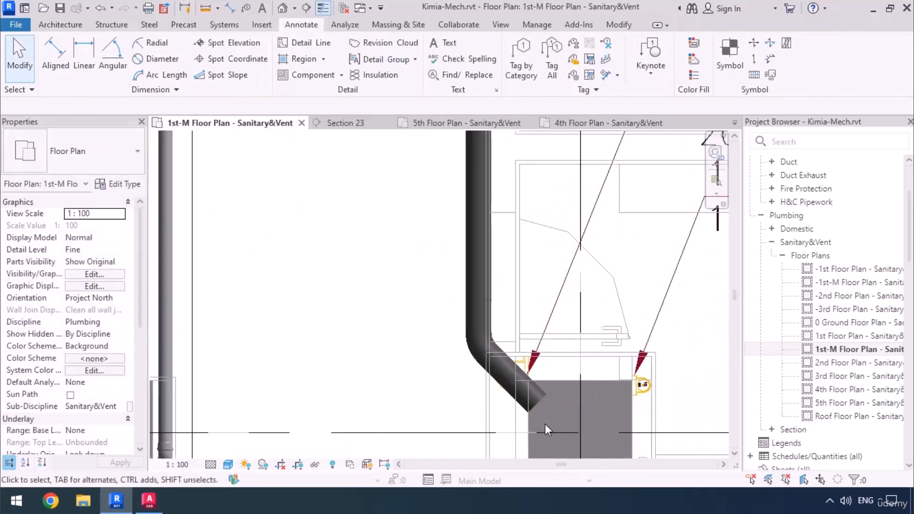
scroll(545, 424, "down", 5)
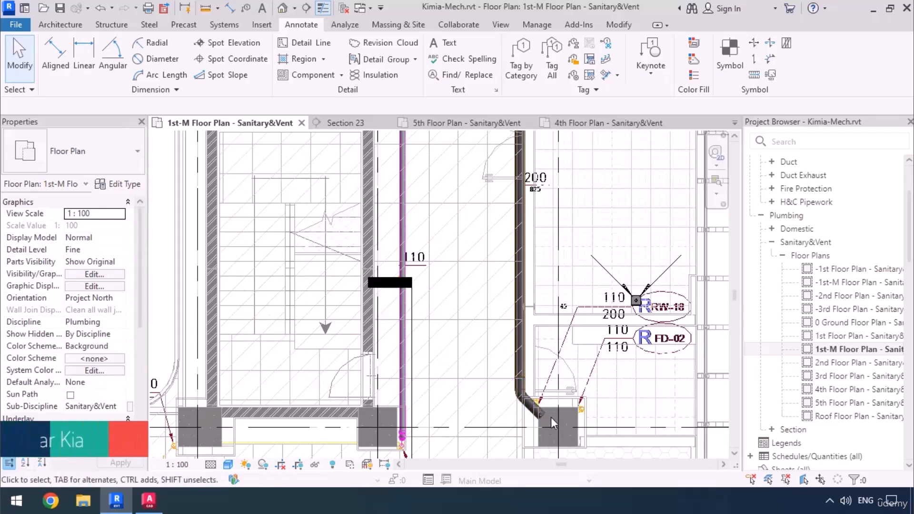
scroll(551, 418, "down", 5)
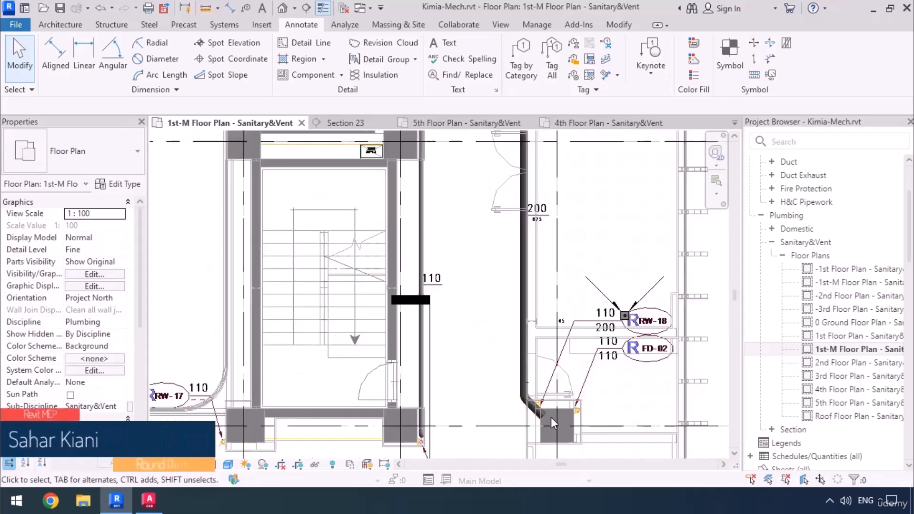
middle_click_drag(576, 268, 556, 408)
scroll(552, 235, "up", 5)
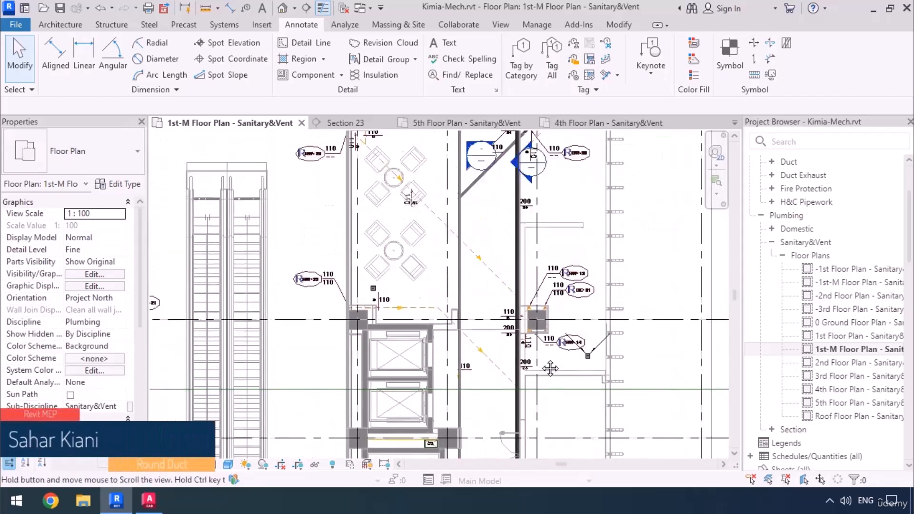
scroll(502, 250, "up", 1)
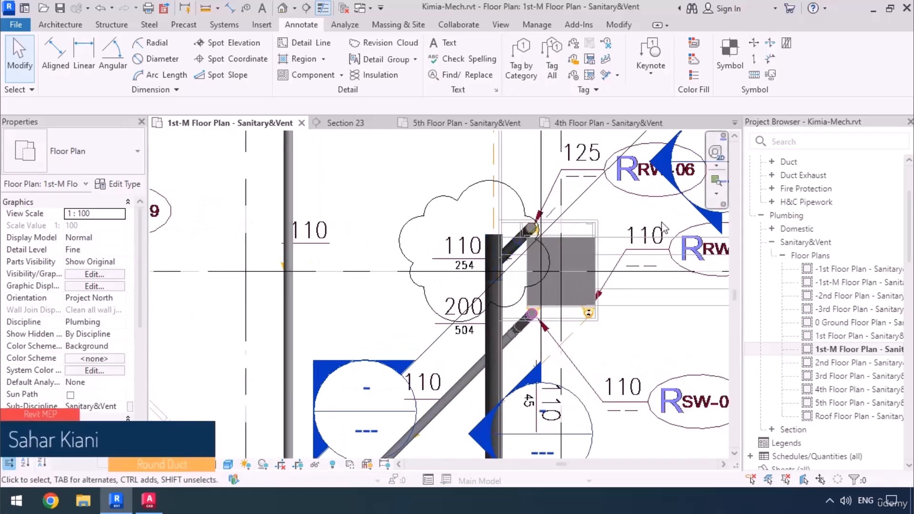
scroll(552, 186, "down", 6)
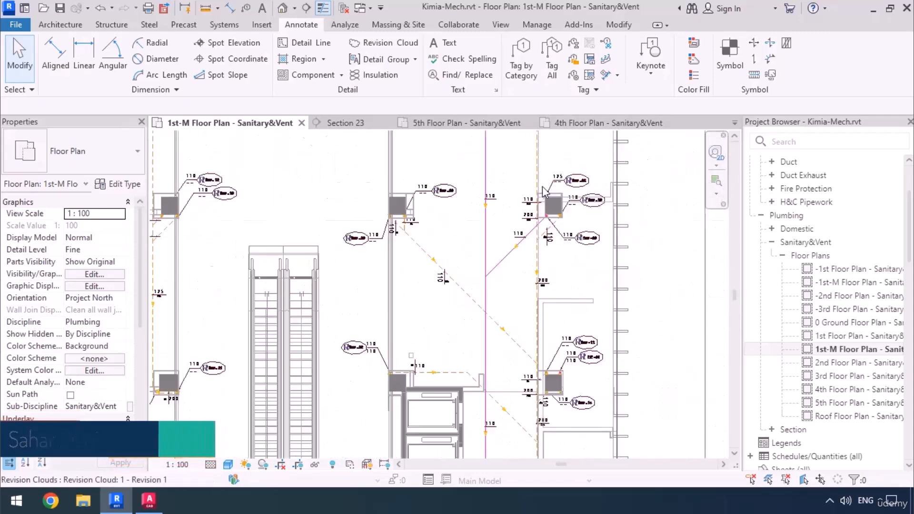
middle_click_drag(517, 384, 507, 242)
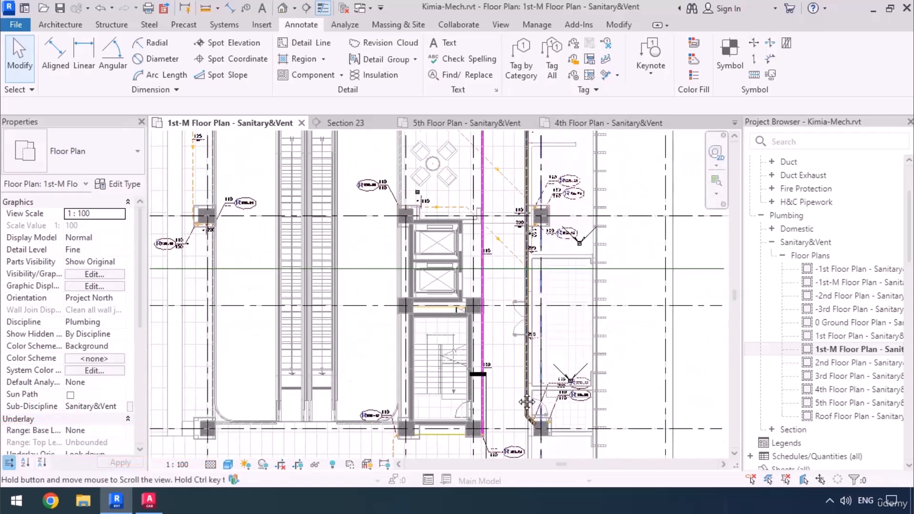